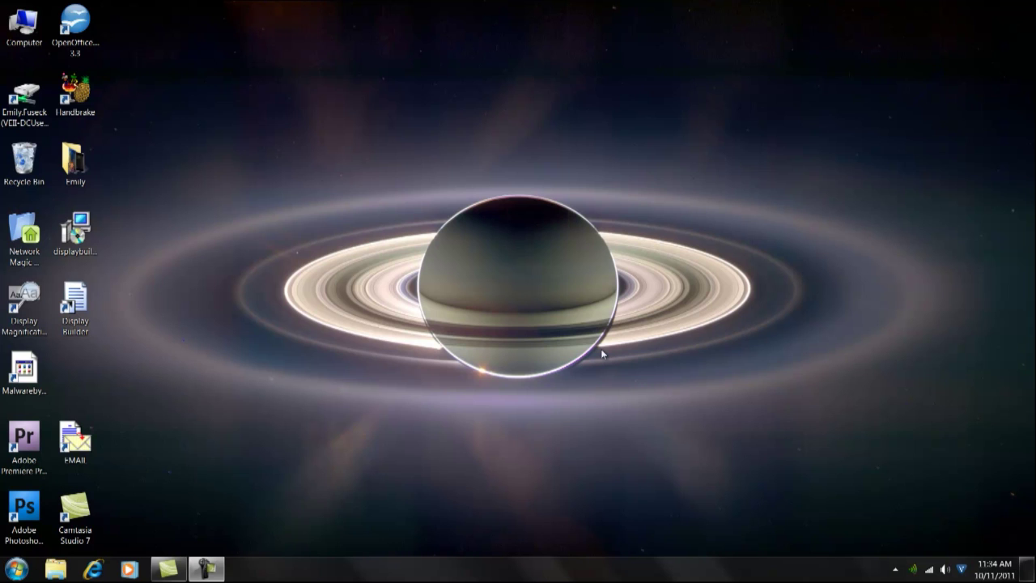
Step: Launch Display Builder and log in with the account user name and password
{"action": "double_click", "coordinate": [74, 306]}
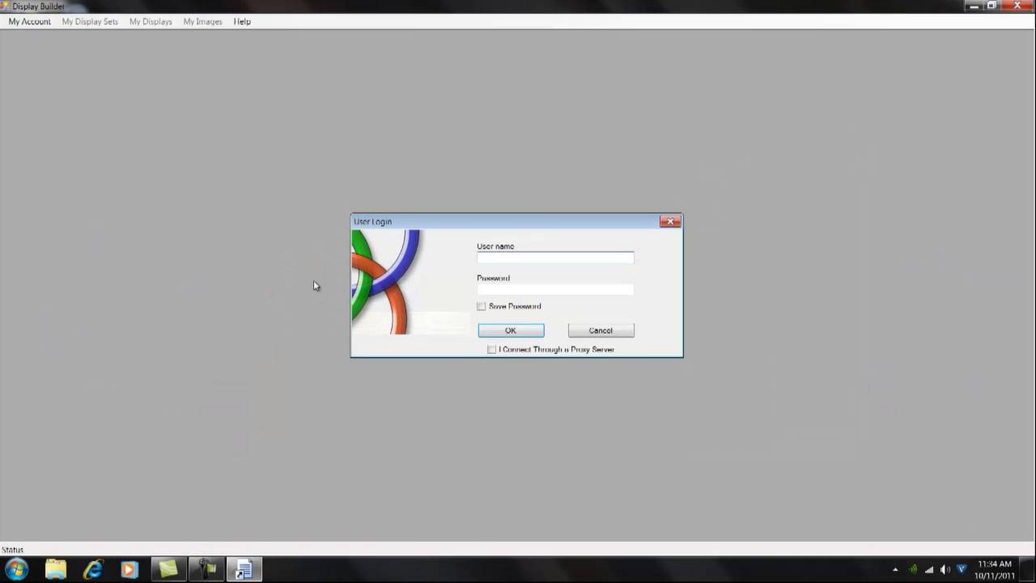
{"action": "type", "text": "testinglm"}
{"action": "key", "text": "Tab"}
{"action": "key", "text": "Return"}
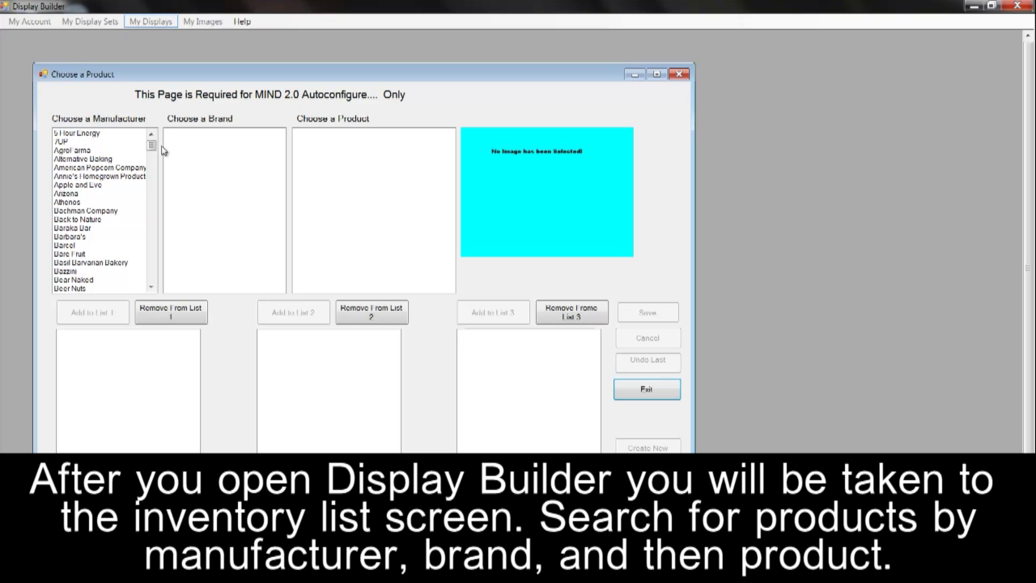
Step: Add Fritos 1oz, Fritos Chili Cheese 1oz and Twix 1.79oz to List 1
{"action": "left_click_drag", "start_coordinate": [153, 149], "coordinate": [153, 184]}
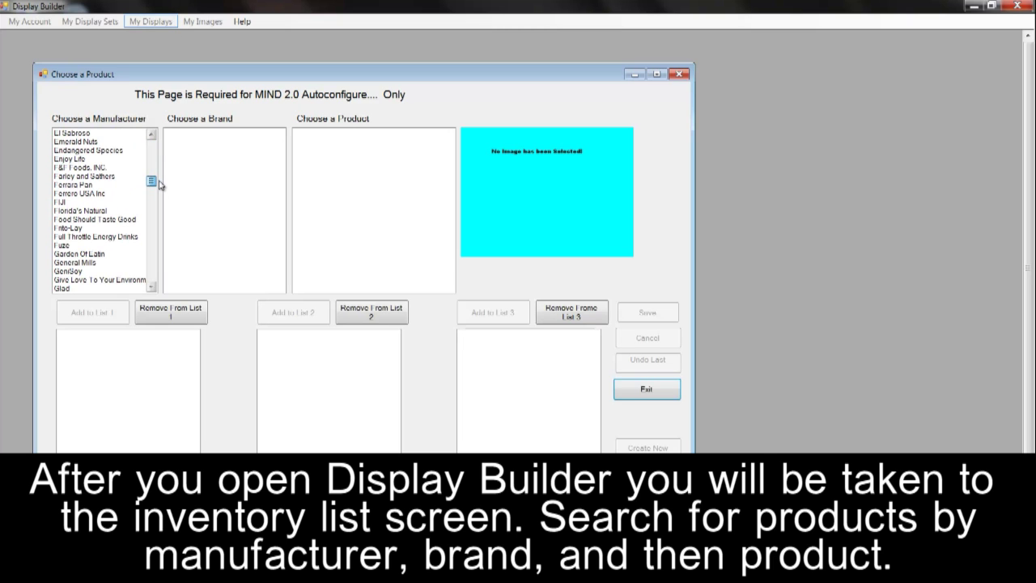
{"action": "left_click", "coordinate": [97, 228]}
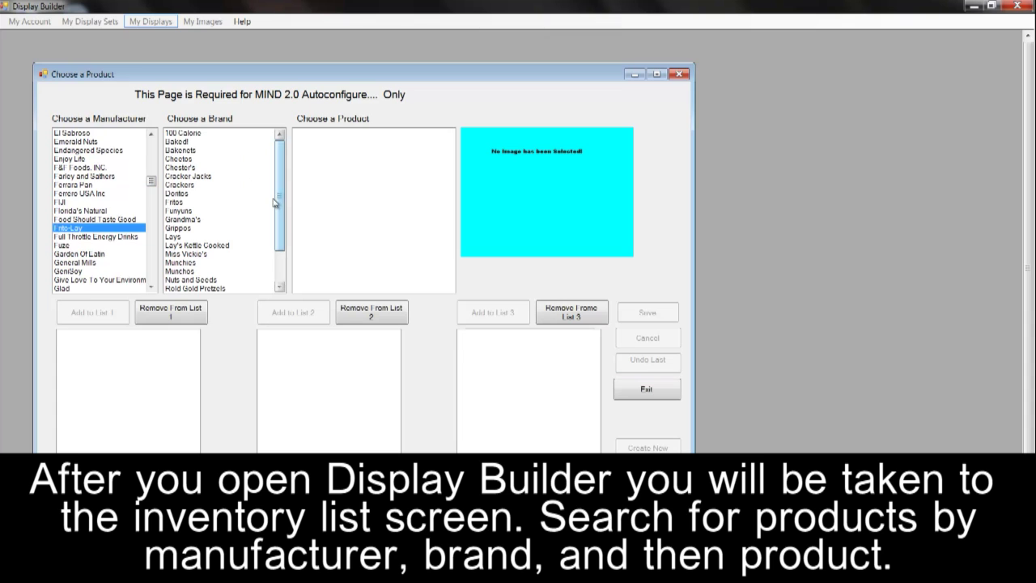
{"action": "left_click", "coordinate": [212, 202]}
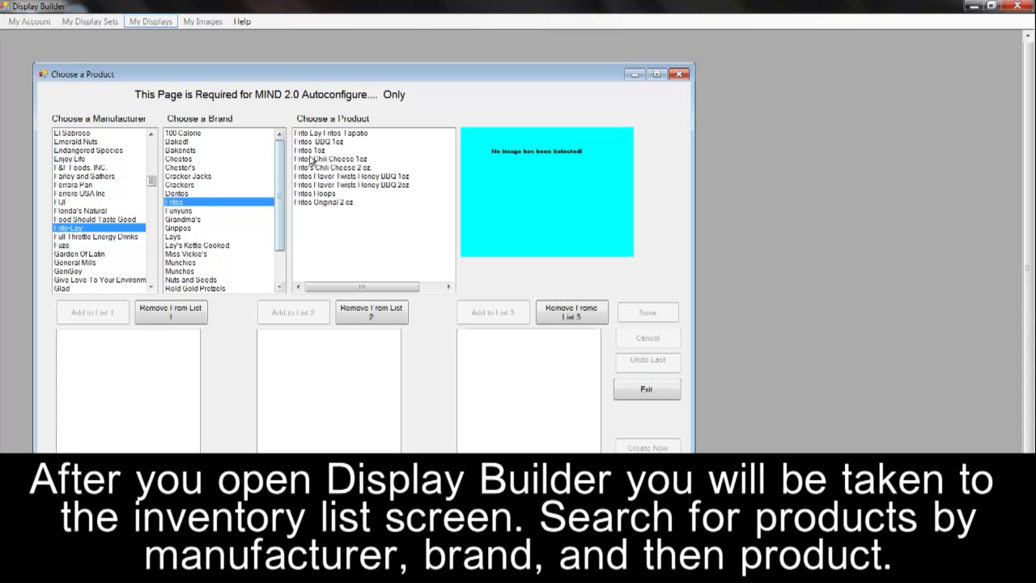
{"action": "left_click", "coordinate": [335, 150]}
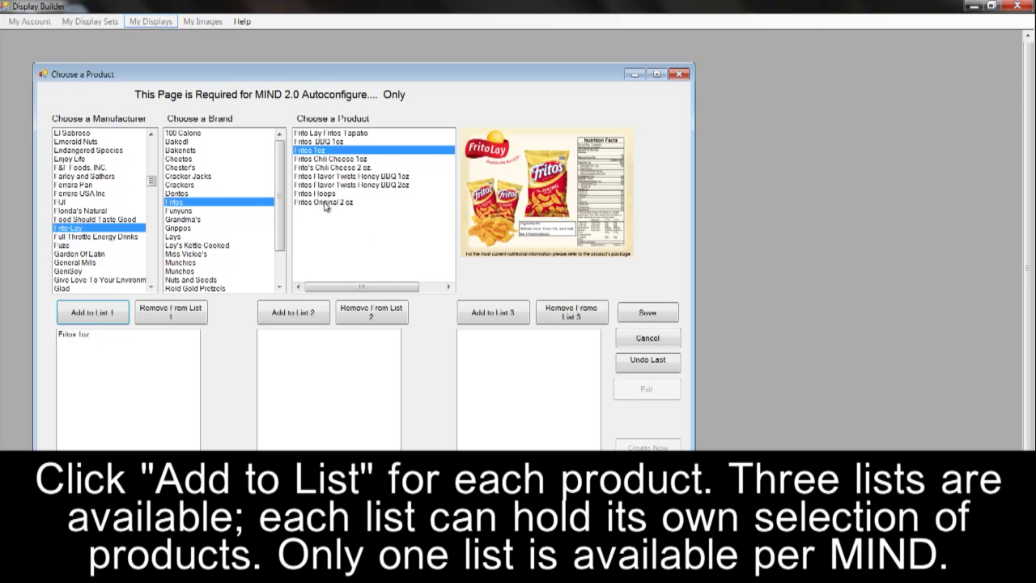
{"action": "left_click", "coordinate": [335, 162]}
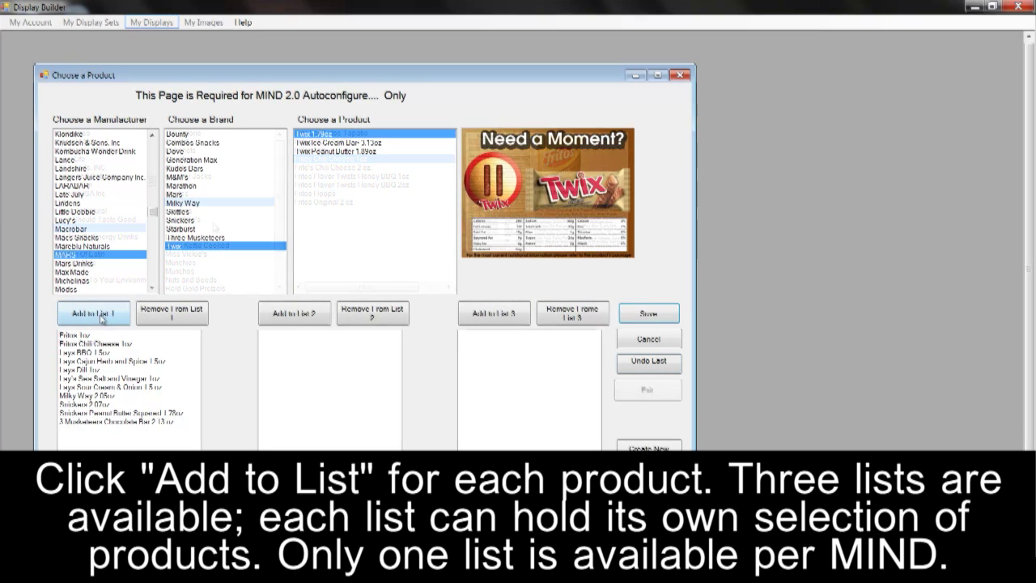
{"action": "key", "text": "Return"}
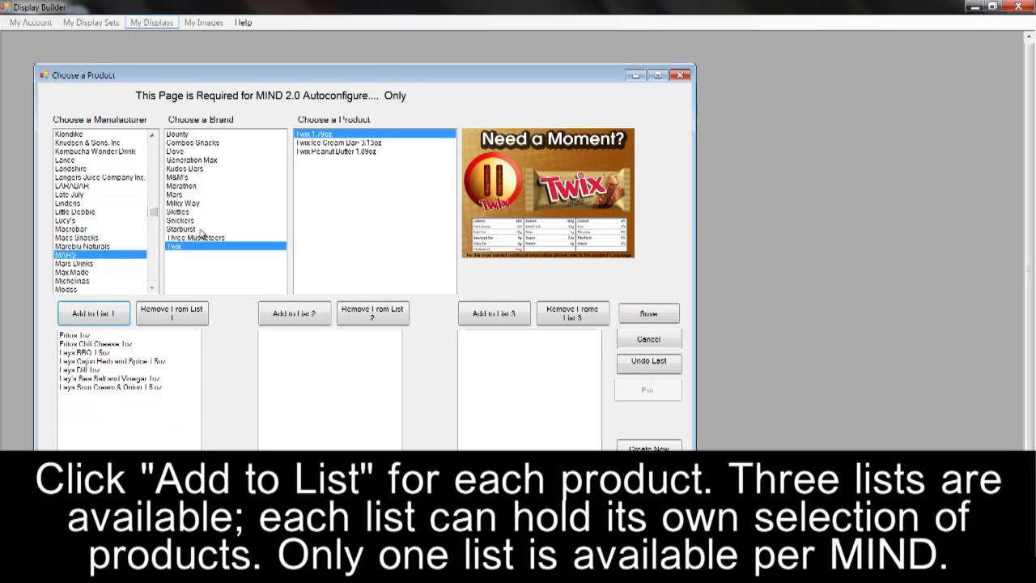
Step: Add Skittles Original Bite Size 2.17oz and Skittles Blenders 2oz to List 1, then save the list
{"action": "left_click", "coordinate": [198, 212]}
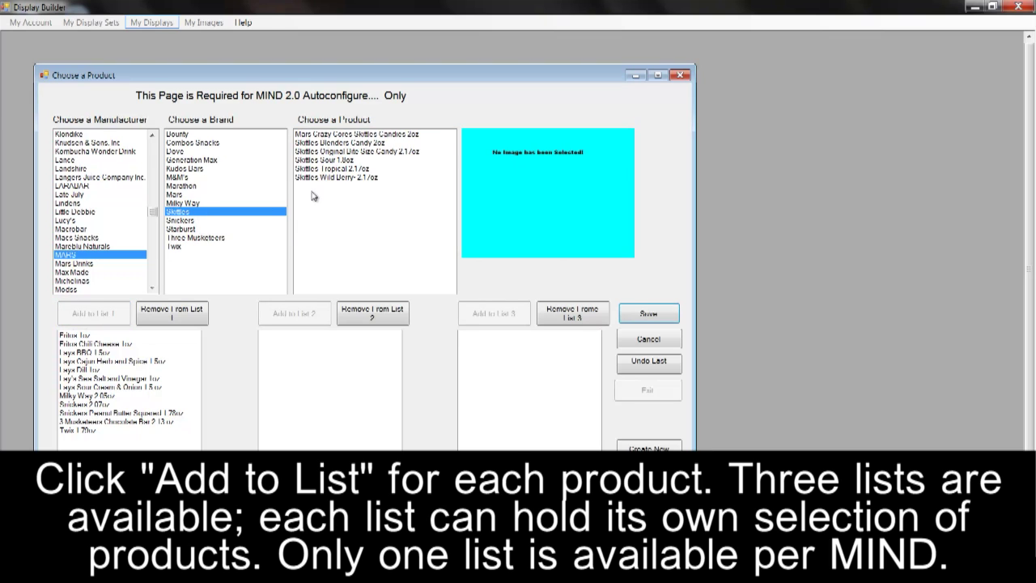
{"action": "left_click", "coordinate": [346, 153]}
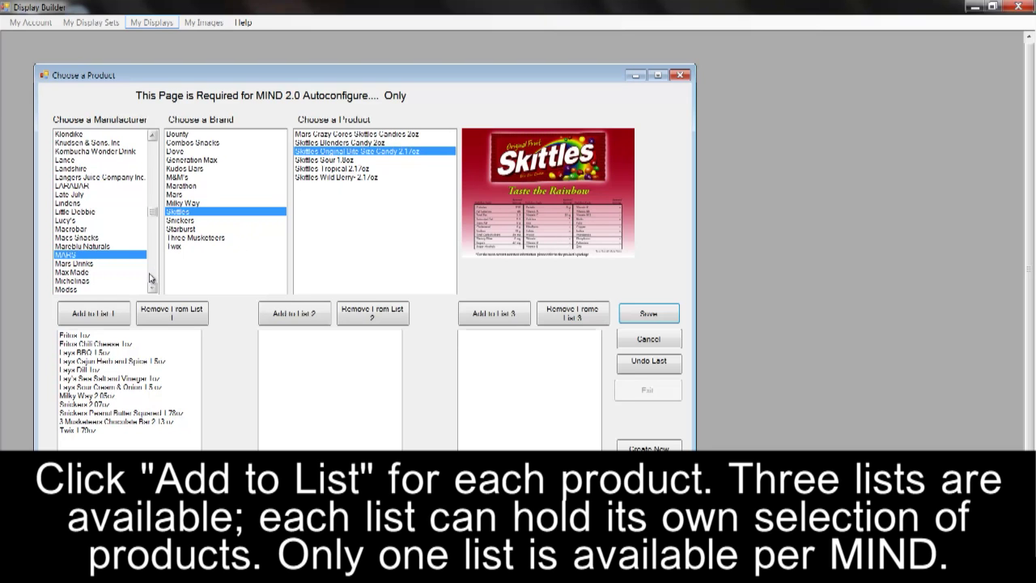
{"action": "left_click", "coordinate": [115, 315]}
{"action": "left_click", "coordinate": [326, 144]}
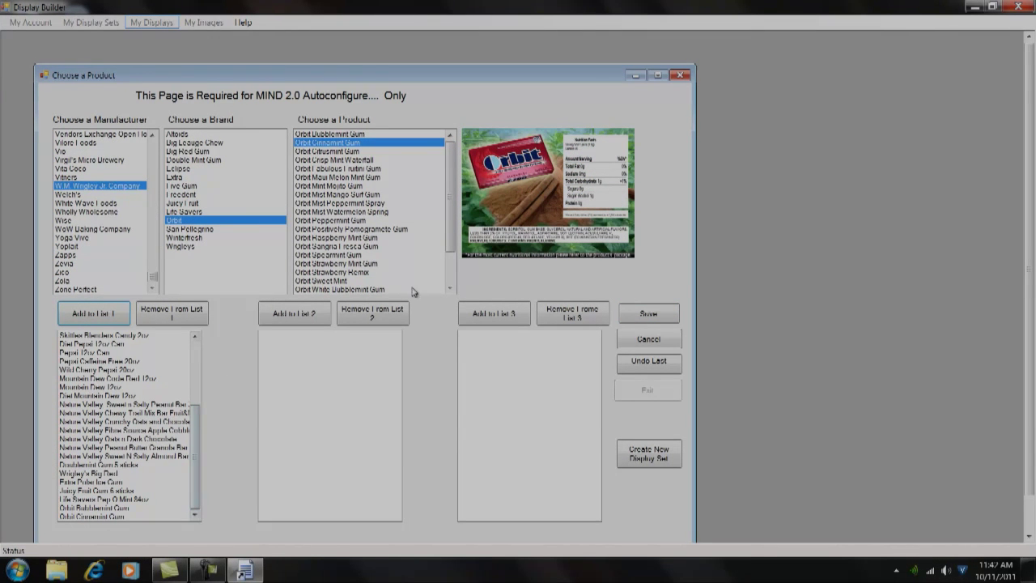
{"action": "left_click", "coordinate": [647, 314]}
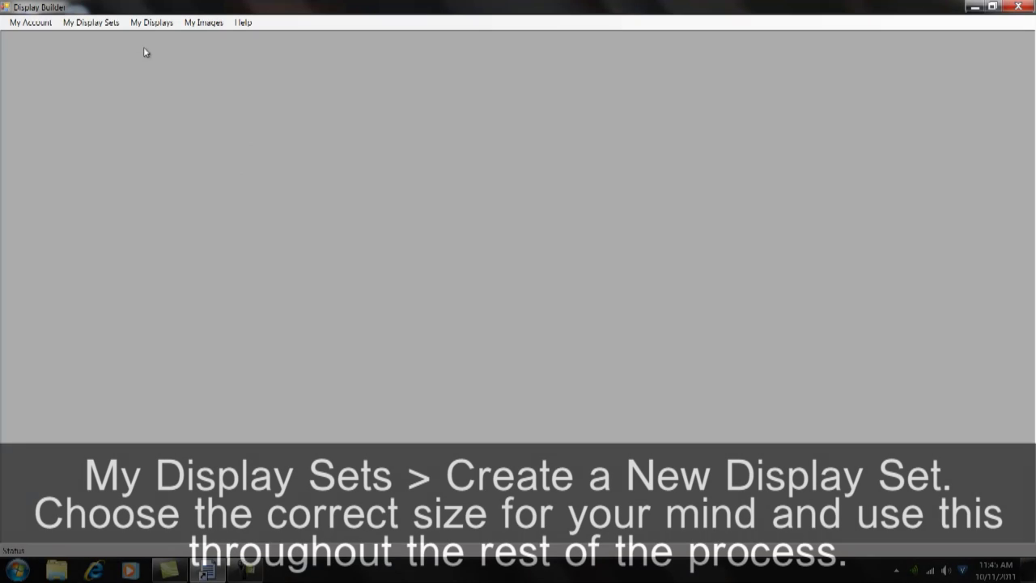
Step: Create a display set named 'New Display Set' for MIND version 2.0 using inventory List 1
{"action": "left_click", "coordinate": [92, 24]}
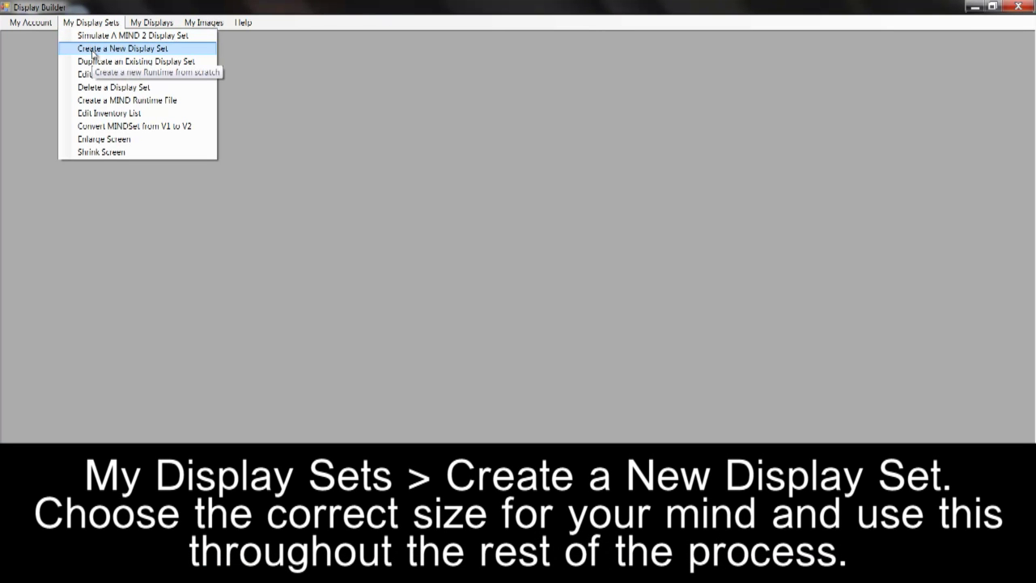
{"action": "left_click", "coordinate": [92, 50]}
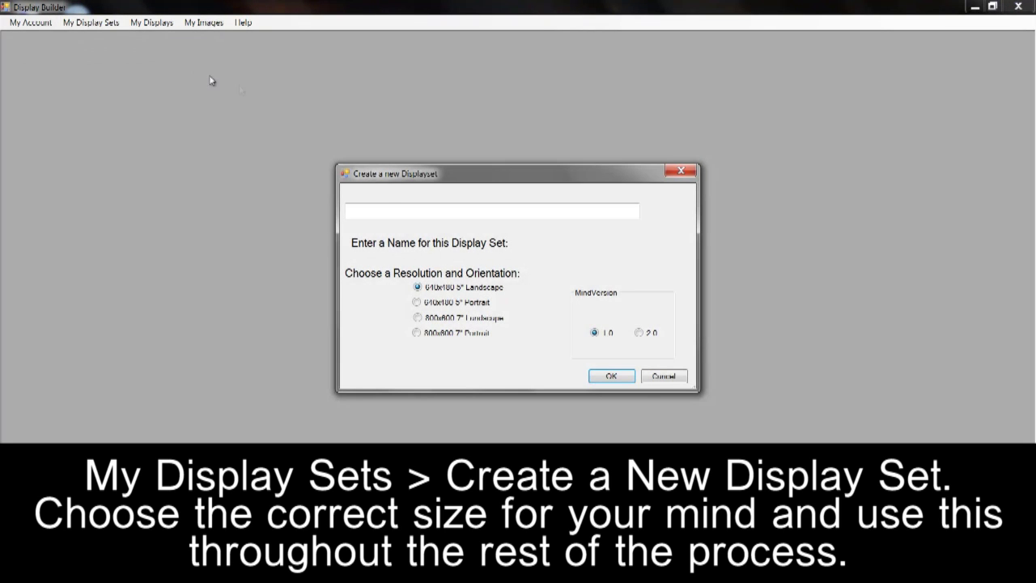
{"action": "left_click", "coordinate": [426, 210]}
{"action": "type", "text": "New Display Set"}
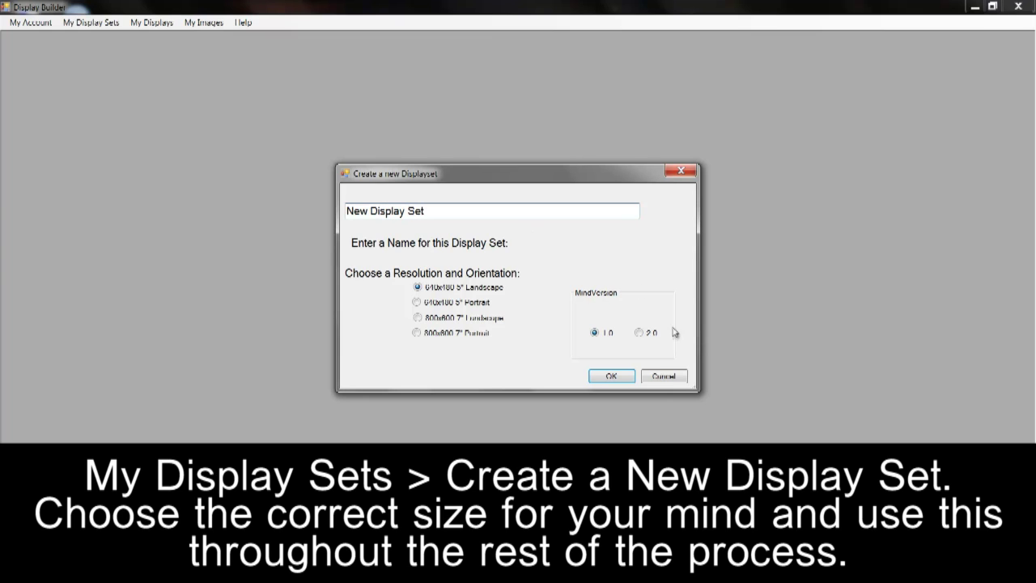
{"action": "left_click", "coordinate": [638, 333]}
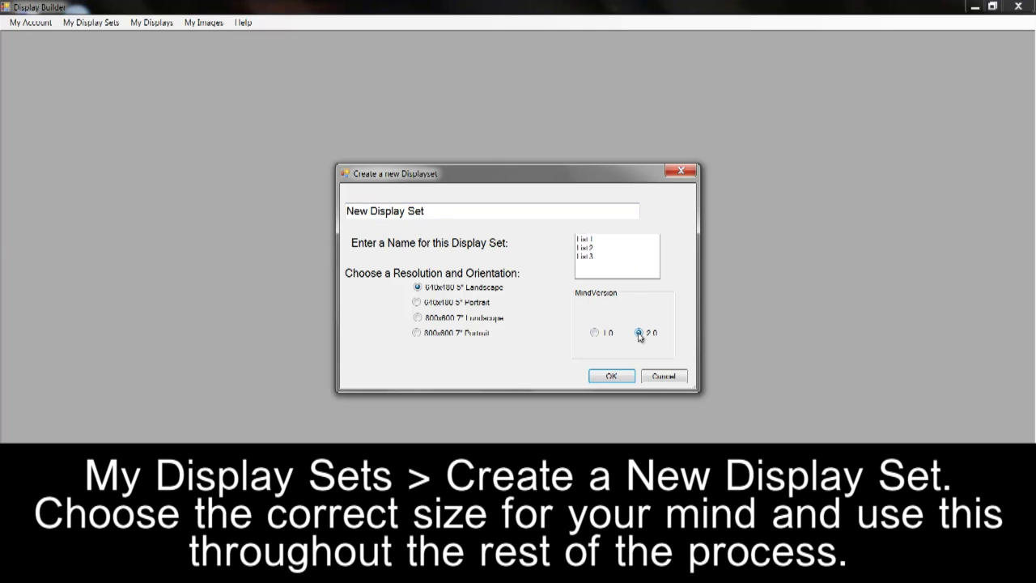
{"action": "left_click", "coordinate": [609, 241]}
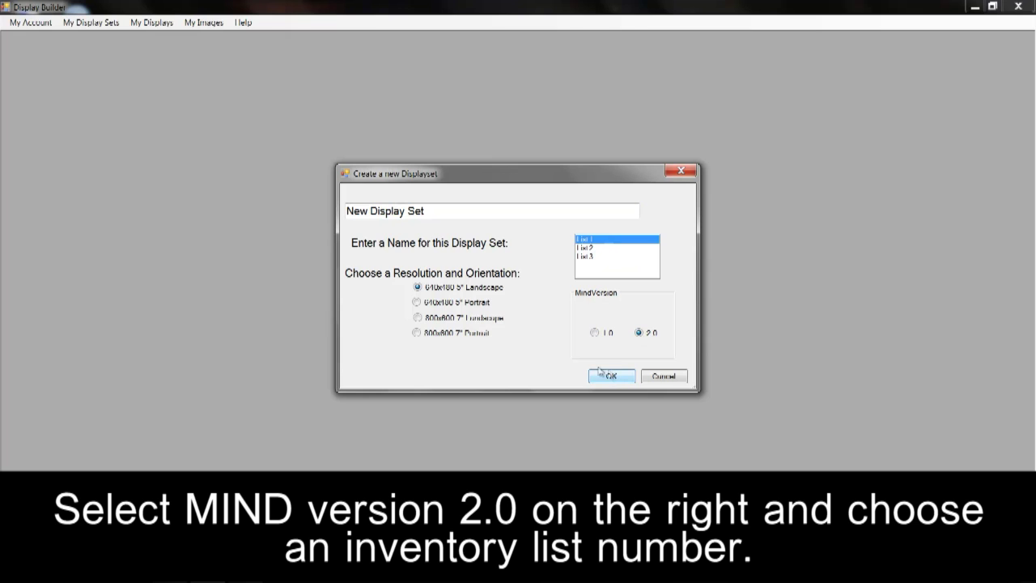
{"action": "left_click", "coordinate": [600, 372]}
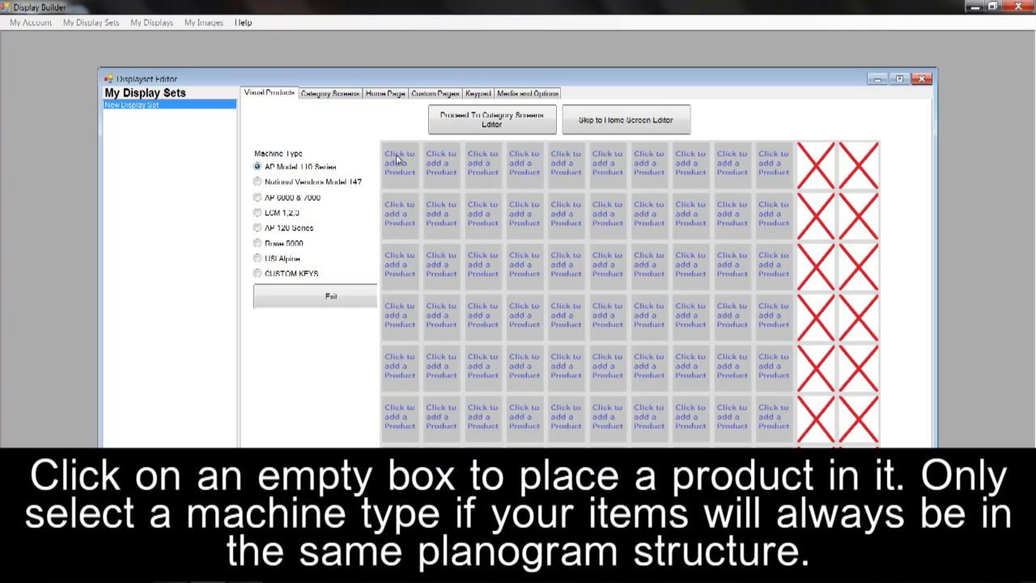
Step: Fill slot A1 with Lays BBQ 1.5oz and A2 with Lays Cajun Herb and Spice
{"action": "left_click", "coordinate": [405, 164]}
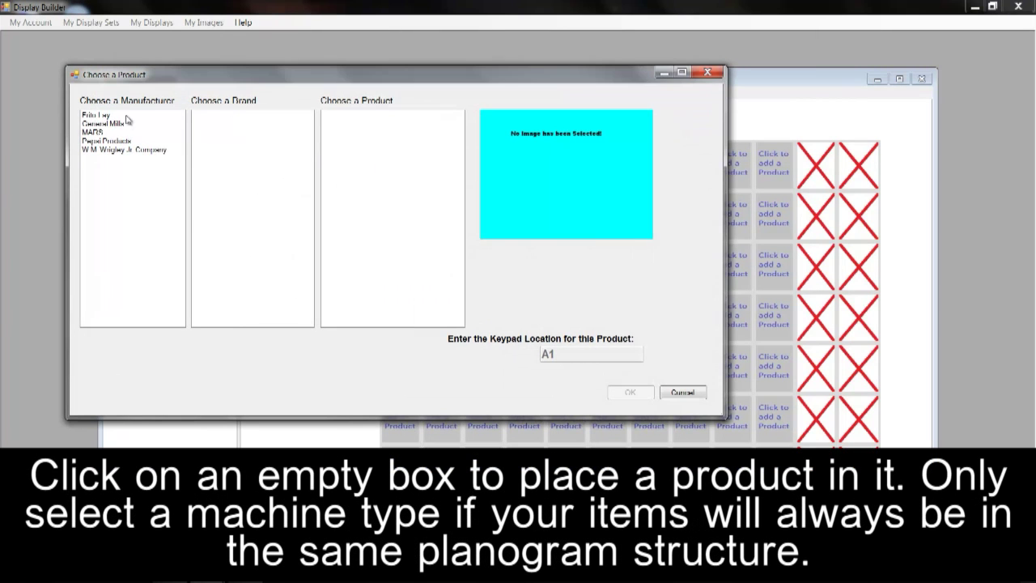
{"action": "left_click", "coordinate": [128, 115]}
{"action": "left_click", "coordinate": [231, 118]}
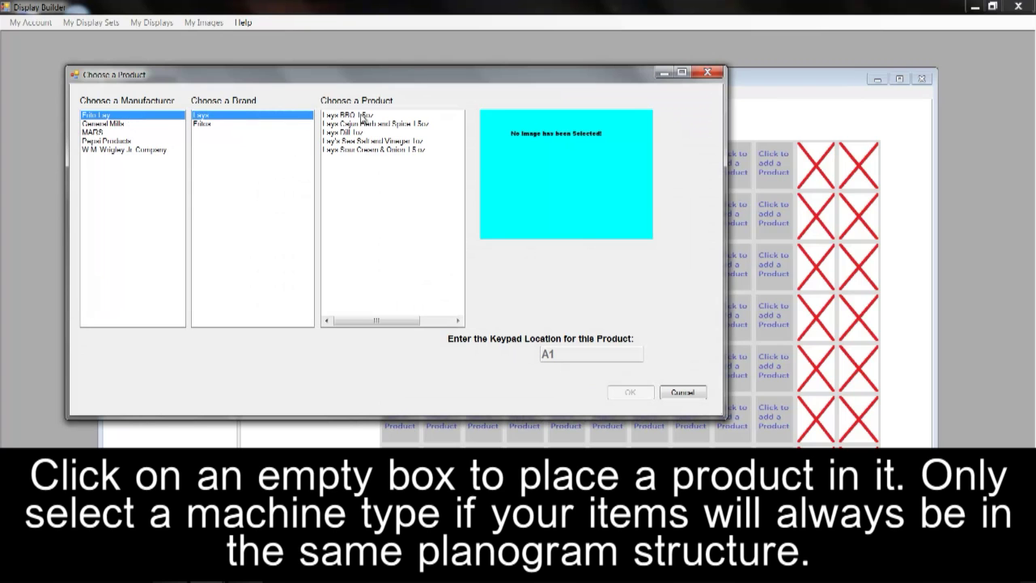
{"action": "left_click", "coordinate": [362, 118]}
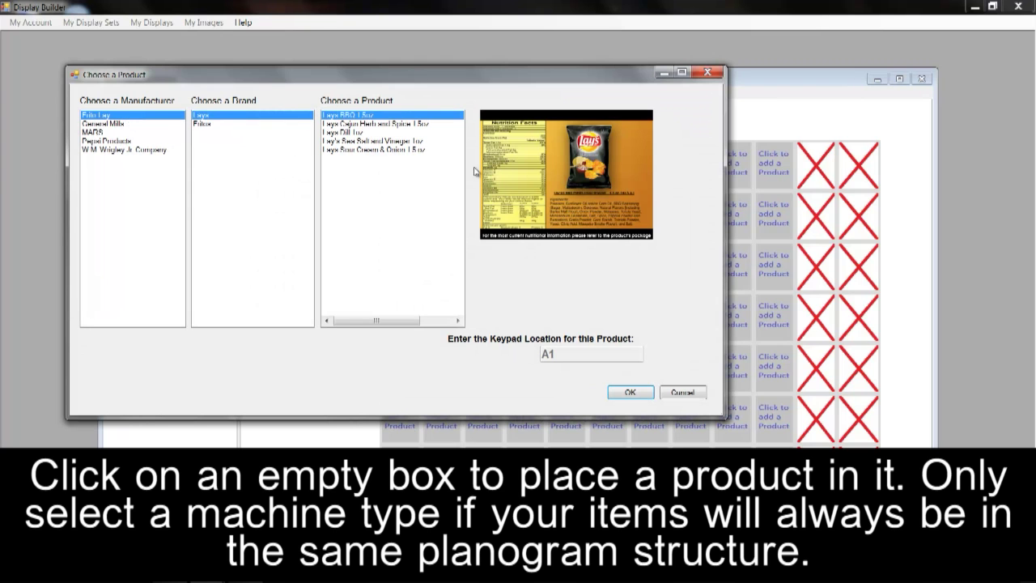
{"action": "left_click", "coordinate": [629, 392]}
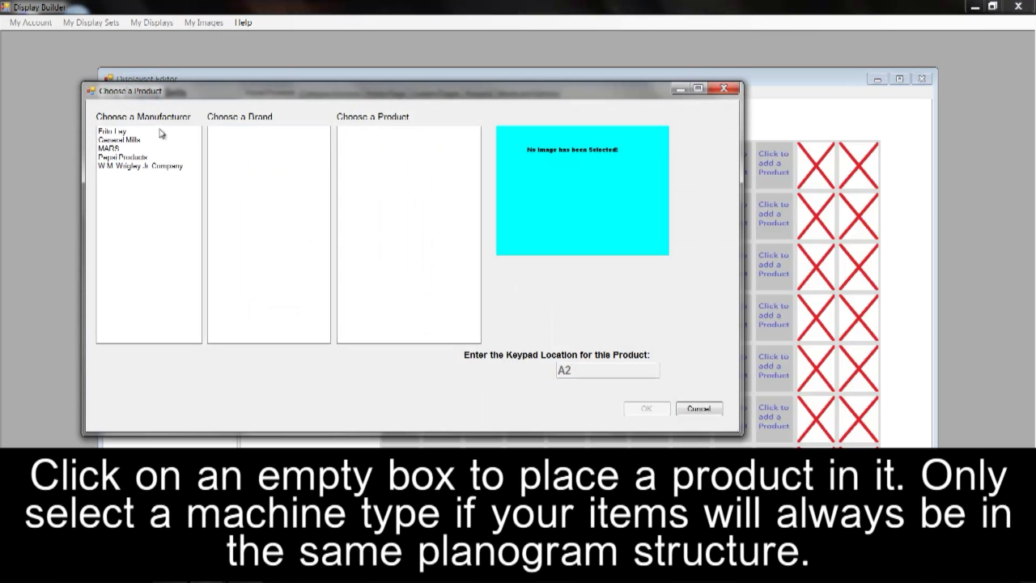
{"action": "left_click", "coordinate": [161, 133]}
{"action": "left_click", "coordinate": [253, 132]}
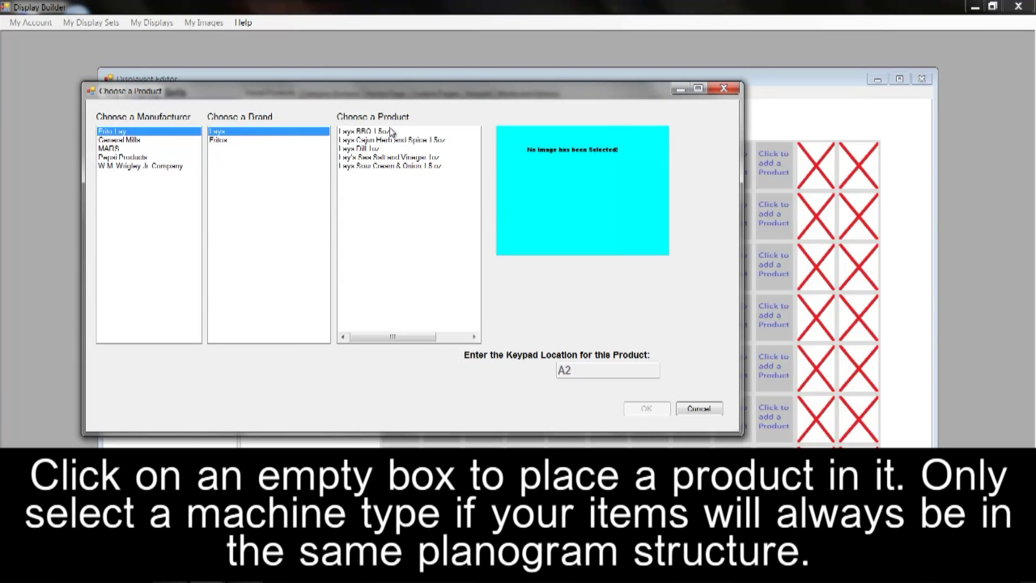
{"action": "left_click", "coordinate": [391, 141]}
{"action": "left_click", "coordinate": [646, 408]}
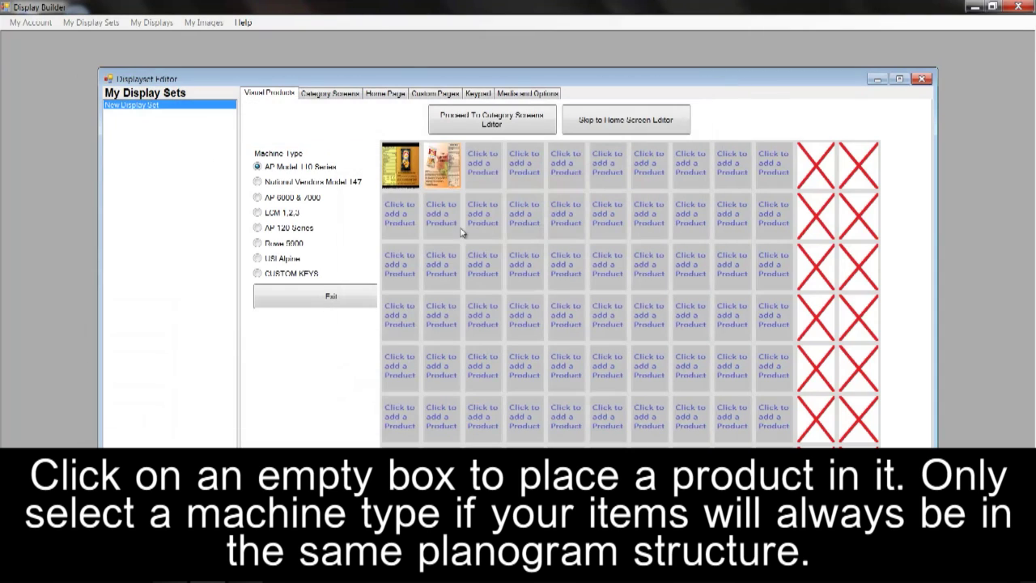
Step: Fill A3 with Lays Dill 1oz, A4 with Lays Sea Salt and Vinegar 1oz, A5 with Lays Sour Cream & Onion
{"action": "left_click", "coordinate": [495, 178]}
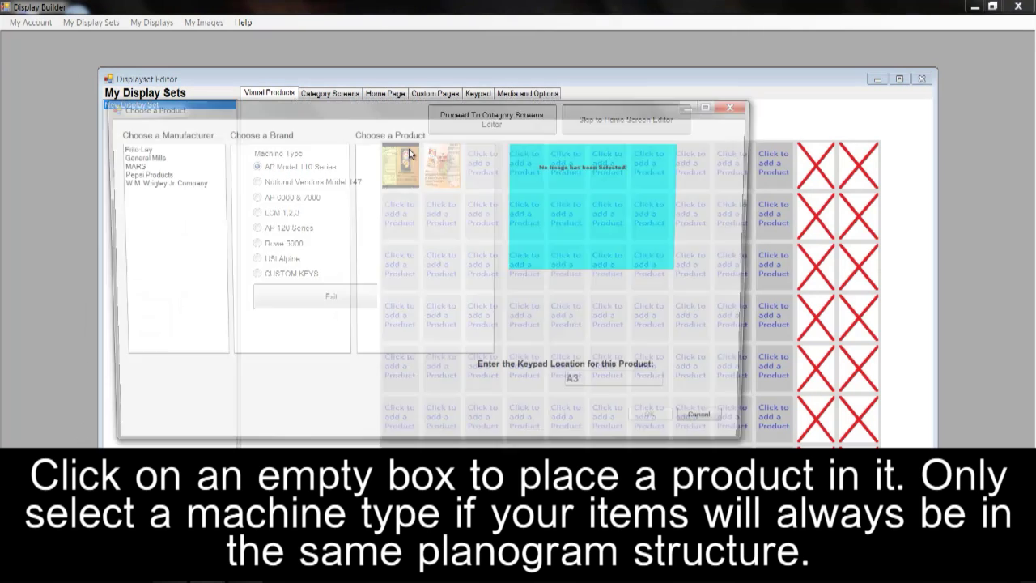
{"action": "left_click", "coordinate": [190, 149]}
{"action": "left_click", "coordinate": [283, 148]}
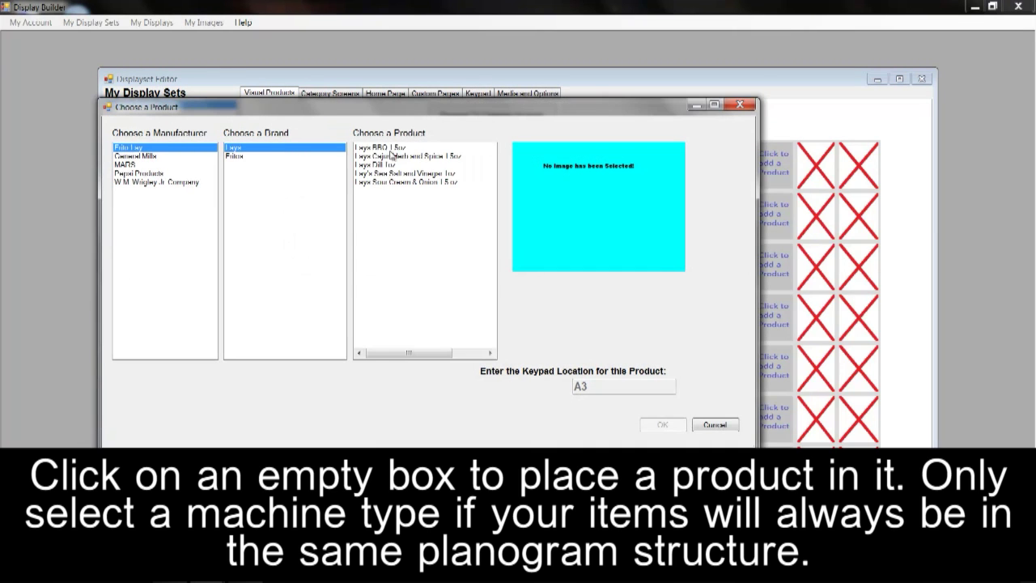
{"action": "left_click", "coordinate": [402, 165]}
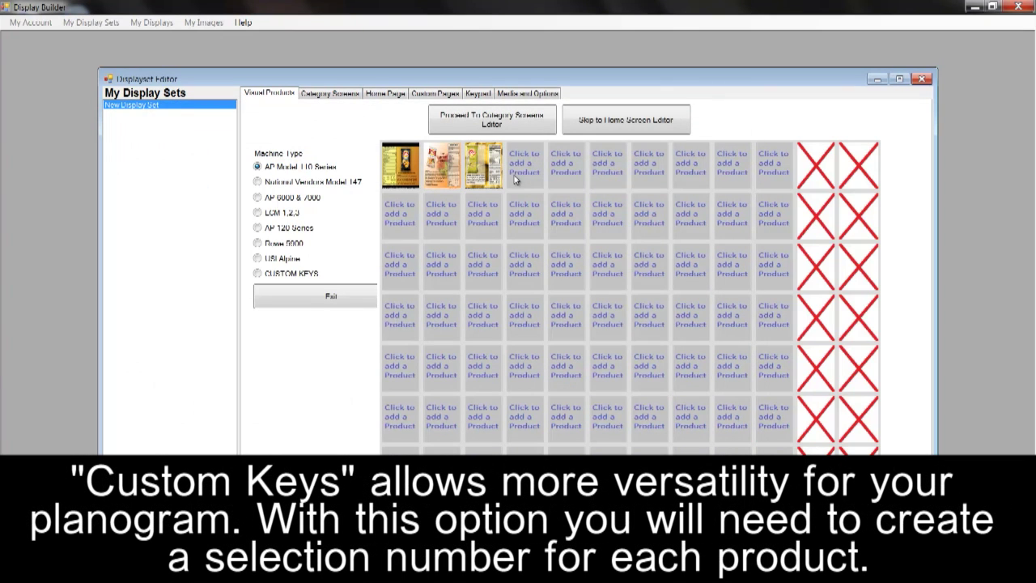
{"action": "left_click", "coordinate": [515, 180]}
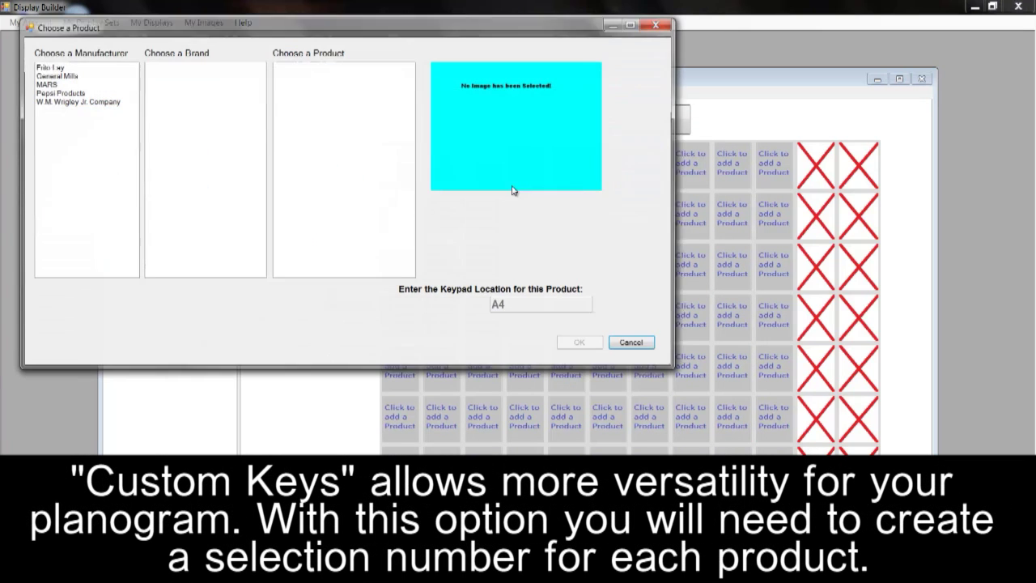
{"action": "left_click", "coordinate": [63, 66]}
{"action": "left_click", "coordinate": [188, 66]}
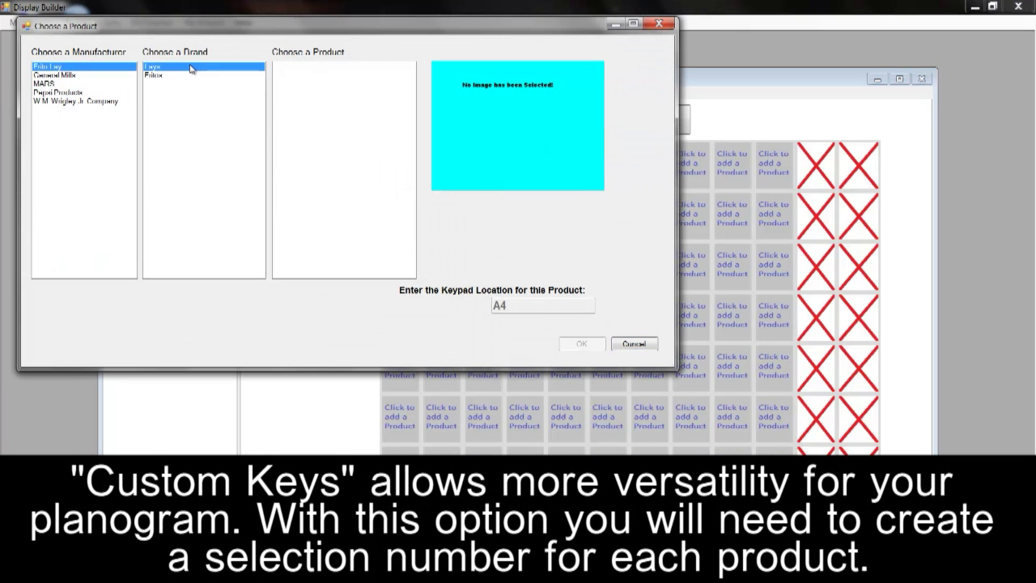
{"action": "left_click", "coordinate": [313, 93]}
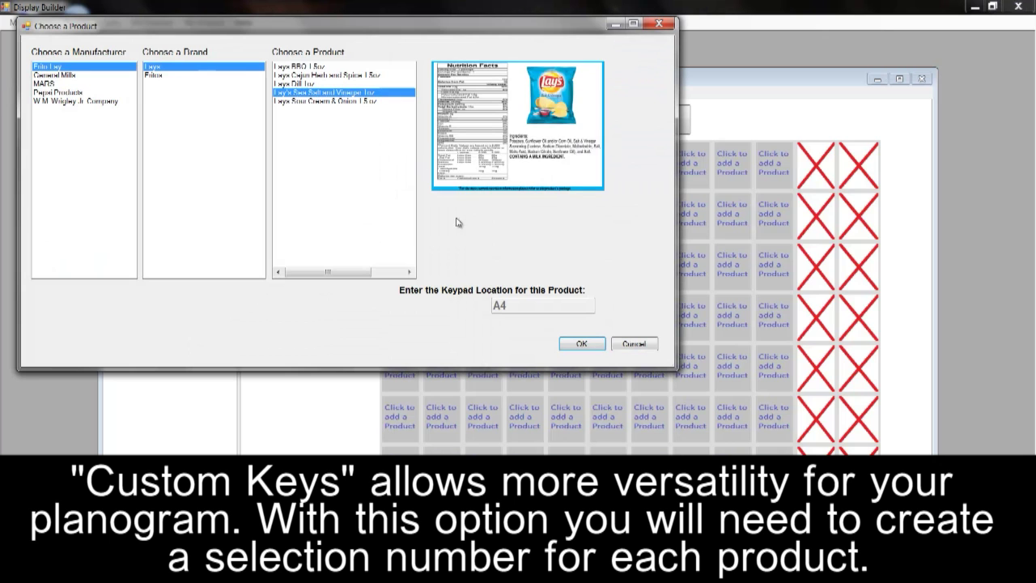
{"action": "left_click", "coordinate": [581, 343]}
{"action": "left_click", "coordinate": [556, 164]}
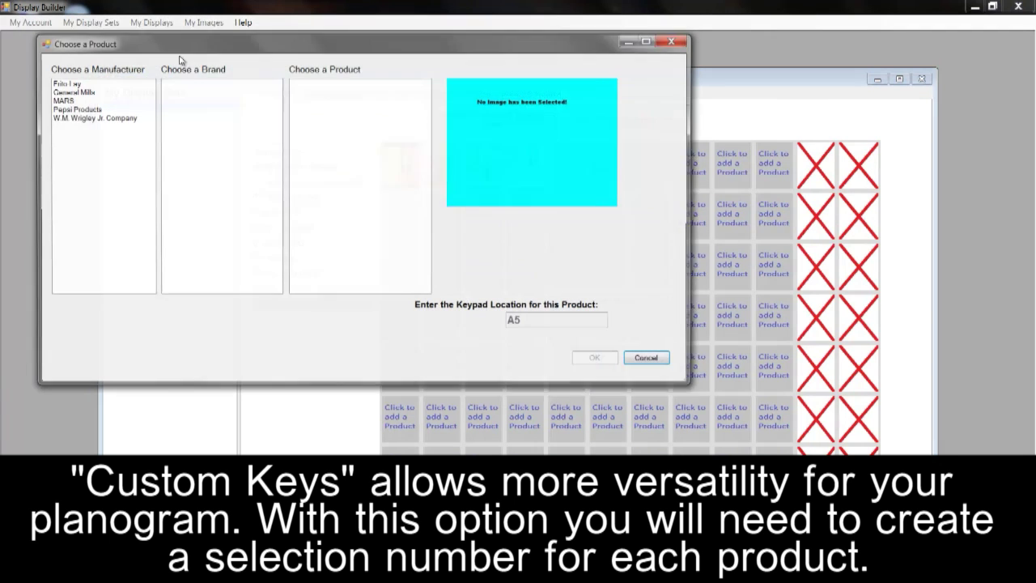
{"action": "left_click", "coordinate": [112, 84]}
{"action": "left_click", "coordinate": [178, 83]}
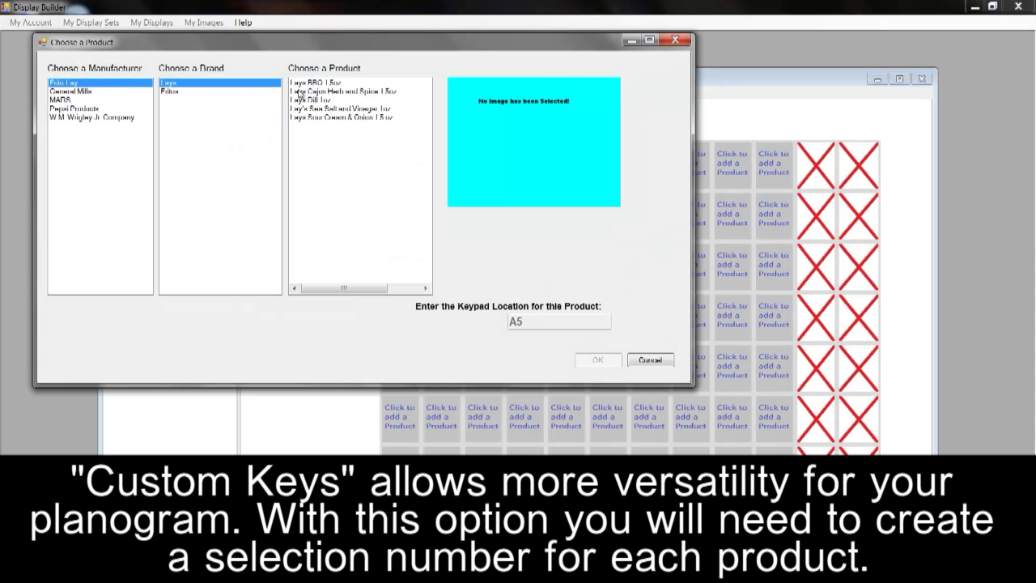
{"action": "left_click", "coordinate": [334, 117]}
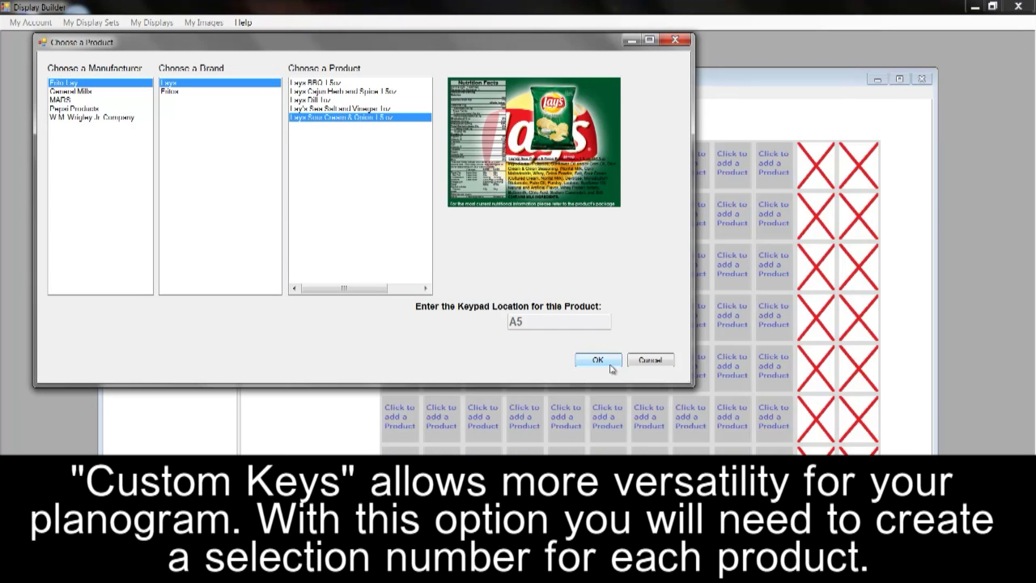
{"action": "left_click", "coordinate": [597, 360]}
Step: Fill box A6 with Fritos 1oz and box A7 with Fritos Chili Cheese 1oz
{"action": "left_click", "coordinate": [605, 166]}
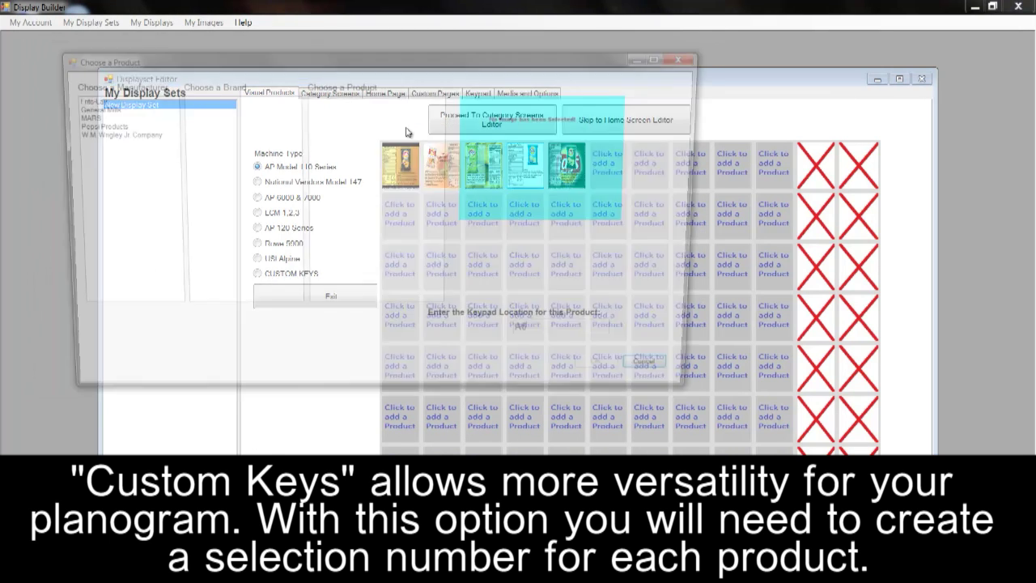
{"action": "left_click", "coordinate": [122, 107]}
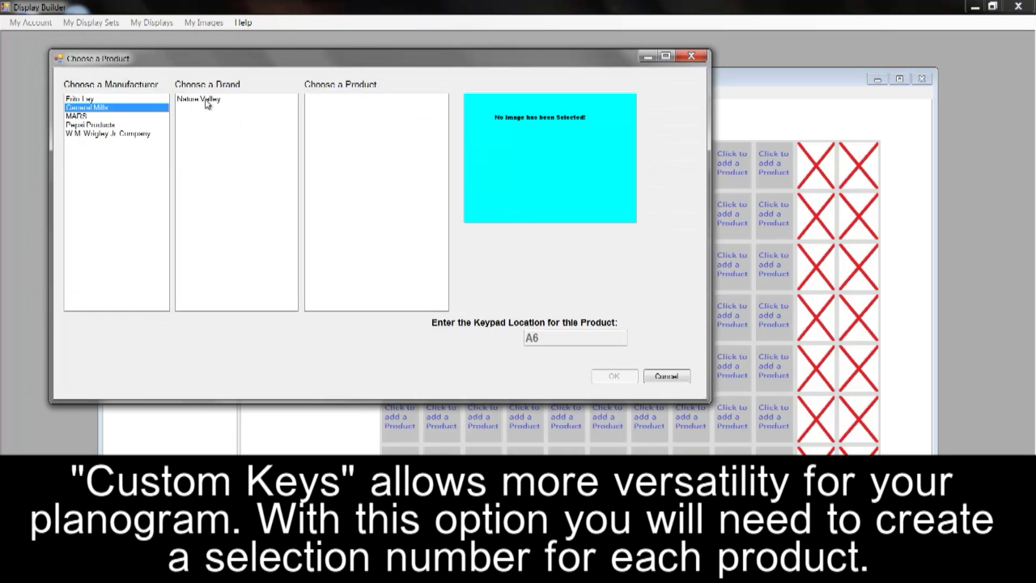
{"action": "left_click", "coordinate": [155, 98]}
{"action": "left_click", "coordinate": [201, 108]}
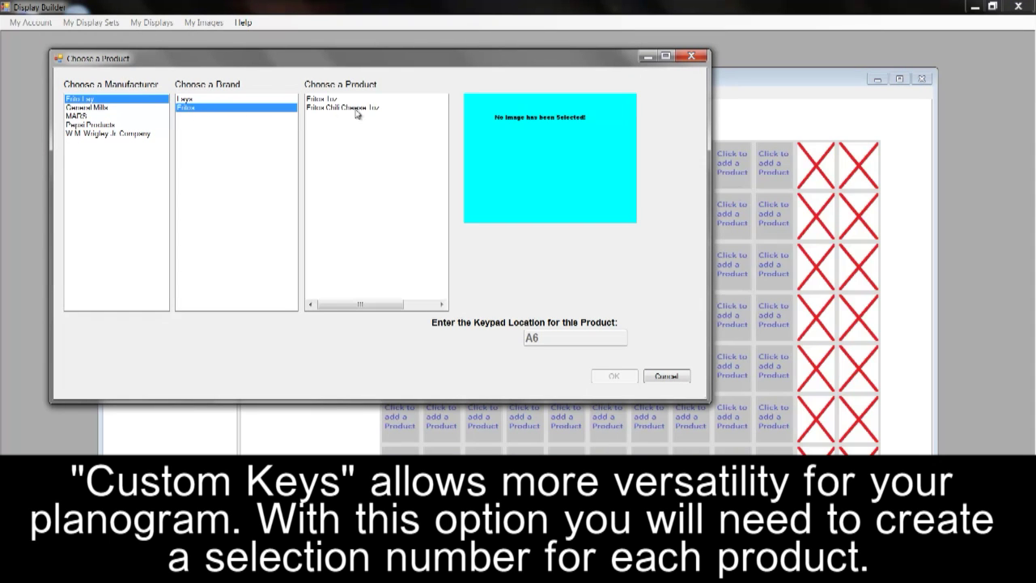
{"action": "left_click_drag", "start_coordinate": [385, 65], "coordinate": [493, 154]}
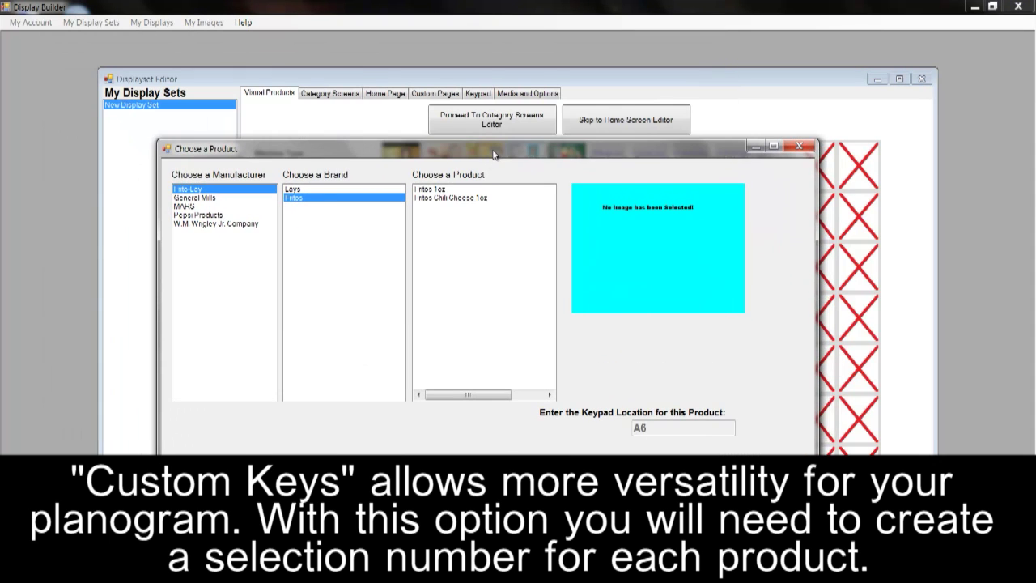
{"action": "left_click", "coordinate": [477, 189]}
{"action": "key", "text": "Return"}
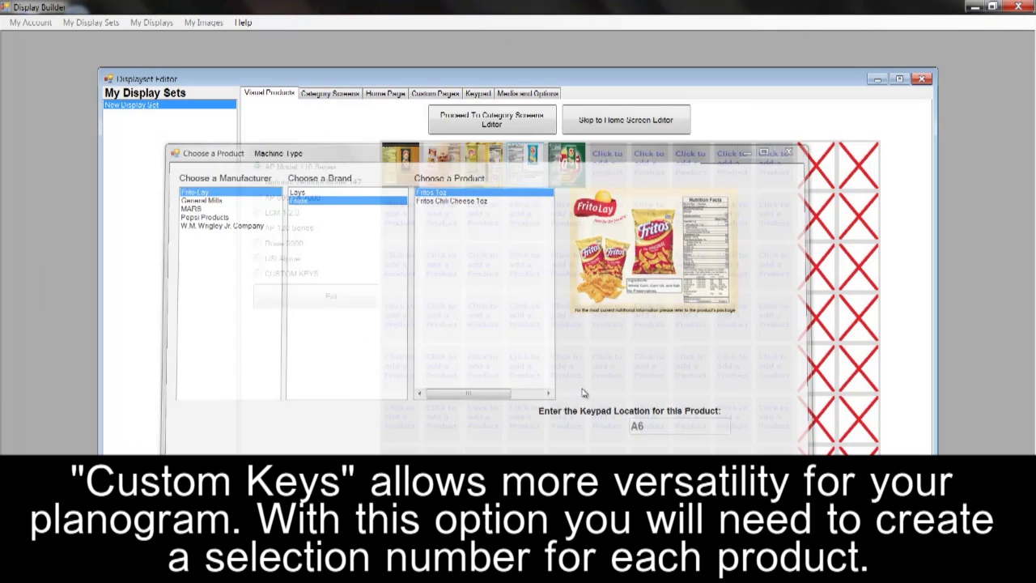
{"action": "left_click", "coordinate": [645, 164]}
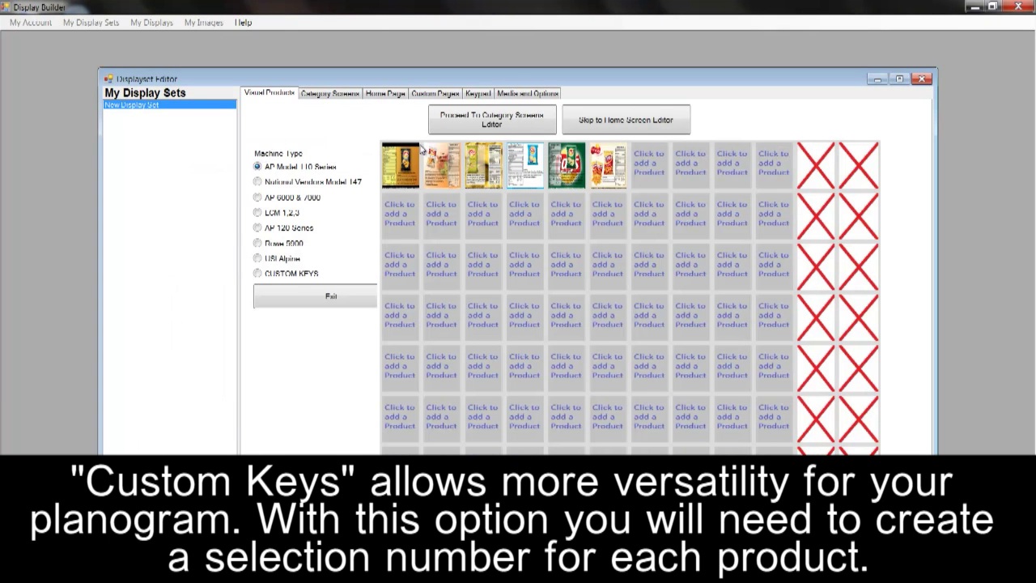
{"action": "left_click", "coordinate": [139, 115]}
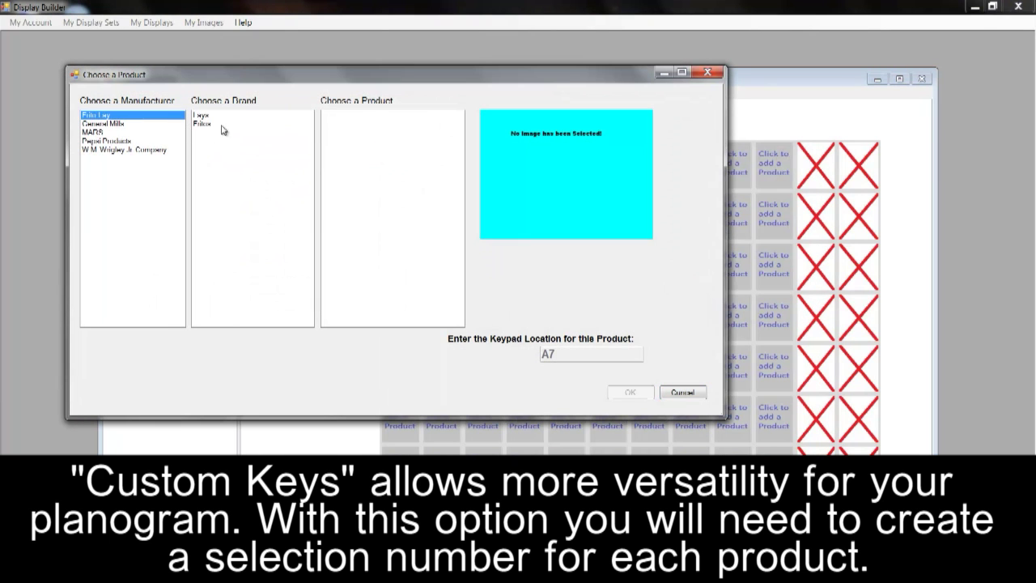
{"action": "left_click", "coordinate": [223, 124]}
{"action": "left_click", "coordinate": [372, 126]}
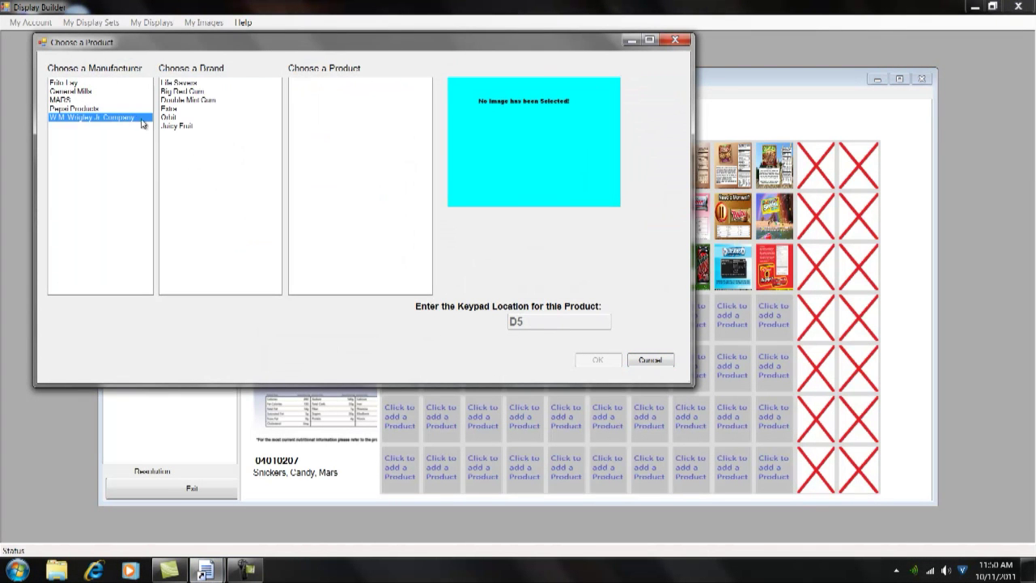
Step: Place Juicy Fruit Gum 5 sticks in box D5 and start a new category screen
{"action": "left_click", "coordinate": [190, 127]}
{"action": "left_click", "coordinate": [335, 92]}
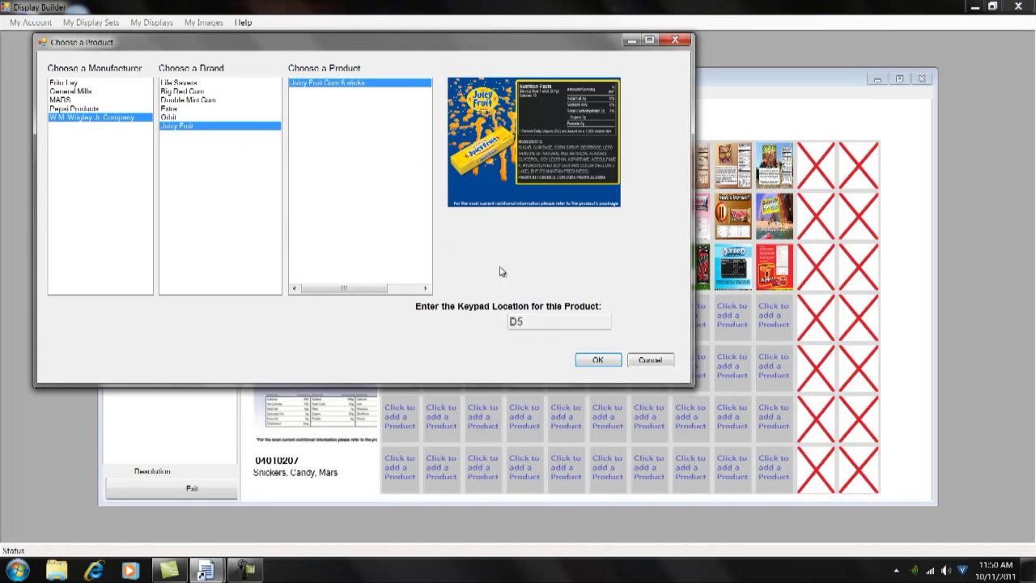
{"action": "left_click", "coordinate": [597, 359]}
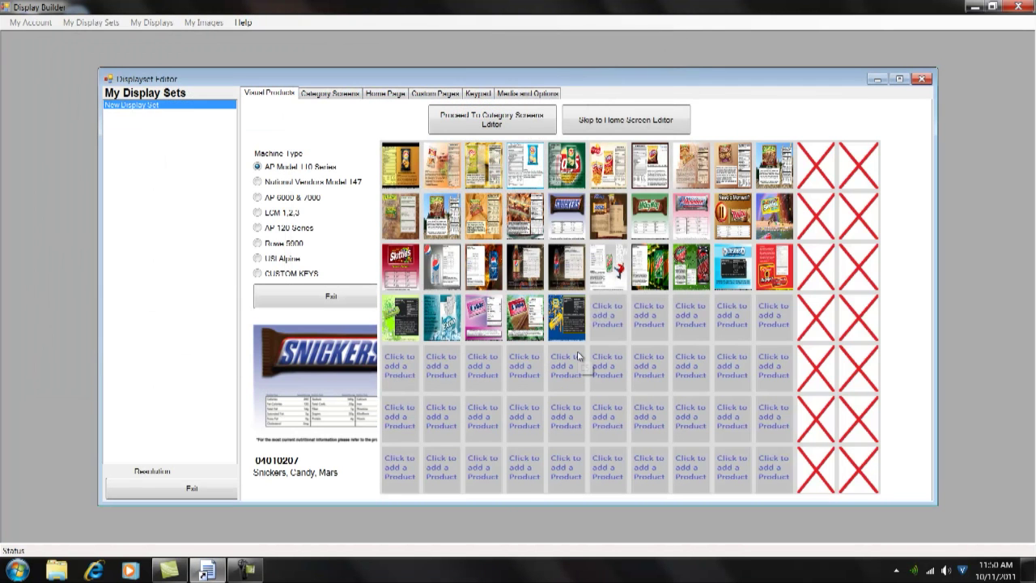
{"action": "left_click", "coordinate": [357, 96]}
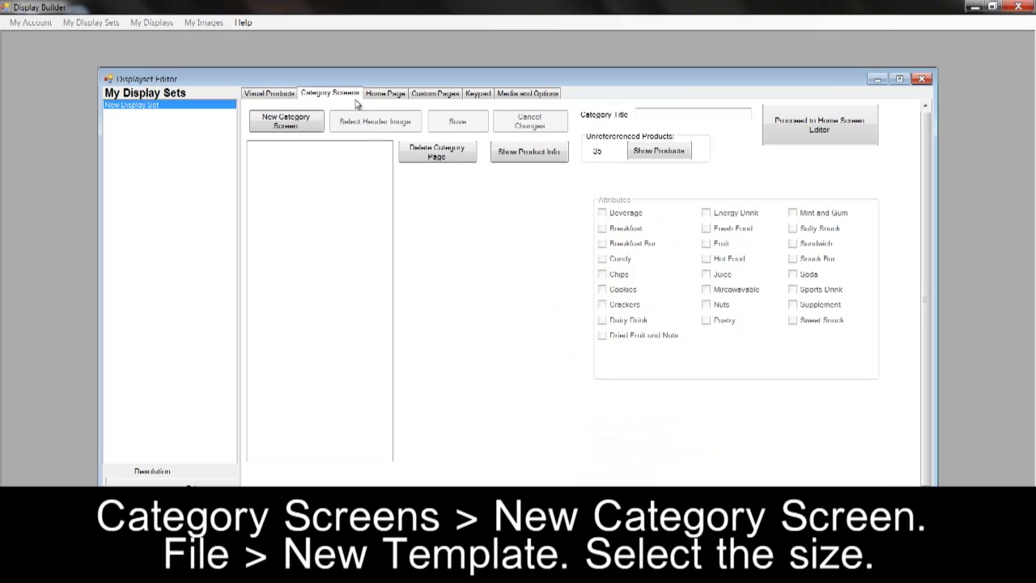
{"action": "left_click", "coordinate": [305, 124]}
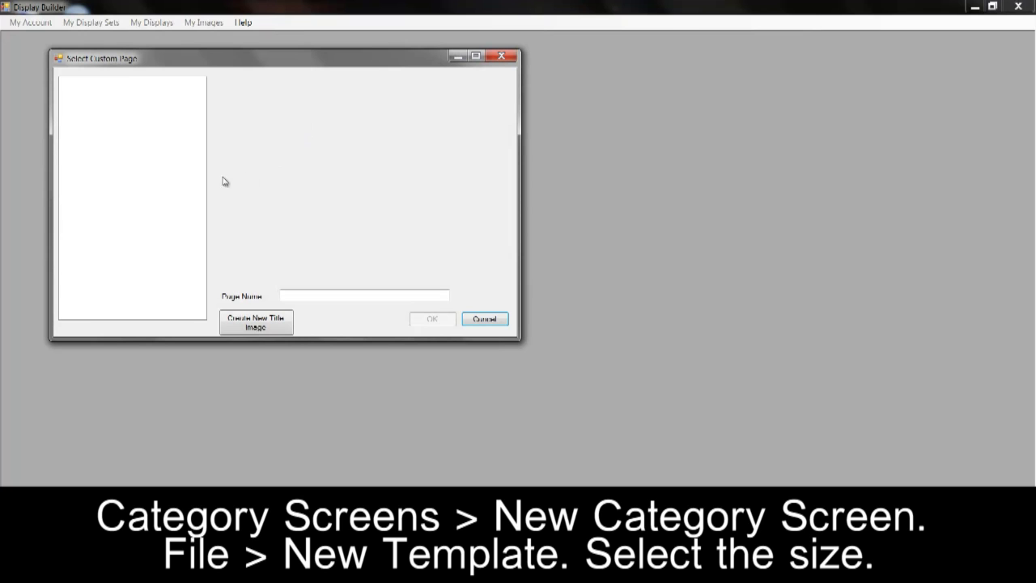
Step: Create a new 640 x 480 landscape title image with the text 'Chips'
{"action": "left_click", "coordinate": [257, 323]}
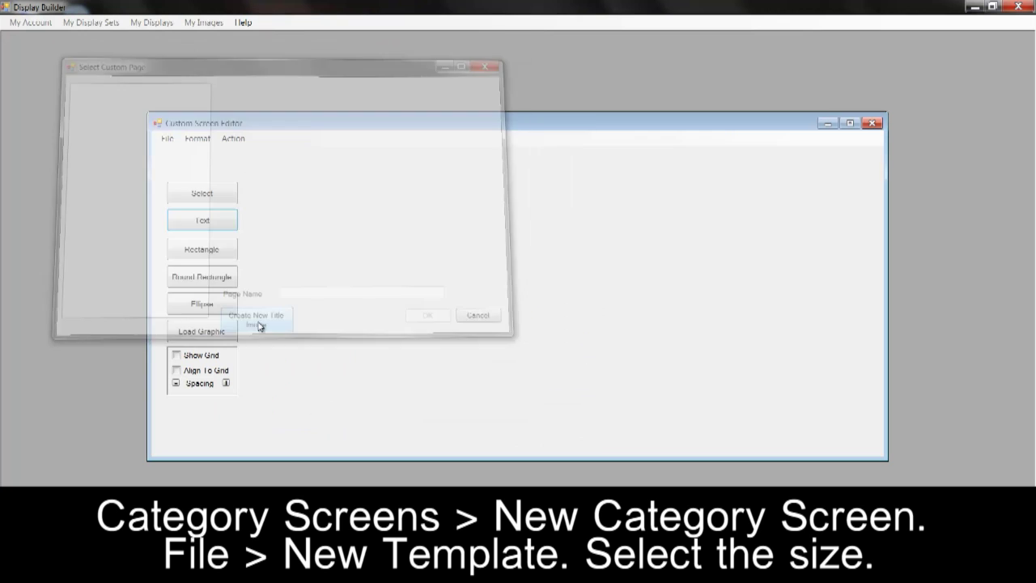
{"action": "left_click", "coordinate": [166, 139]}
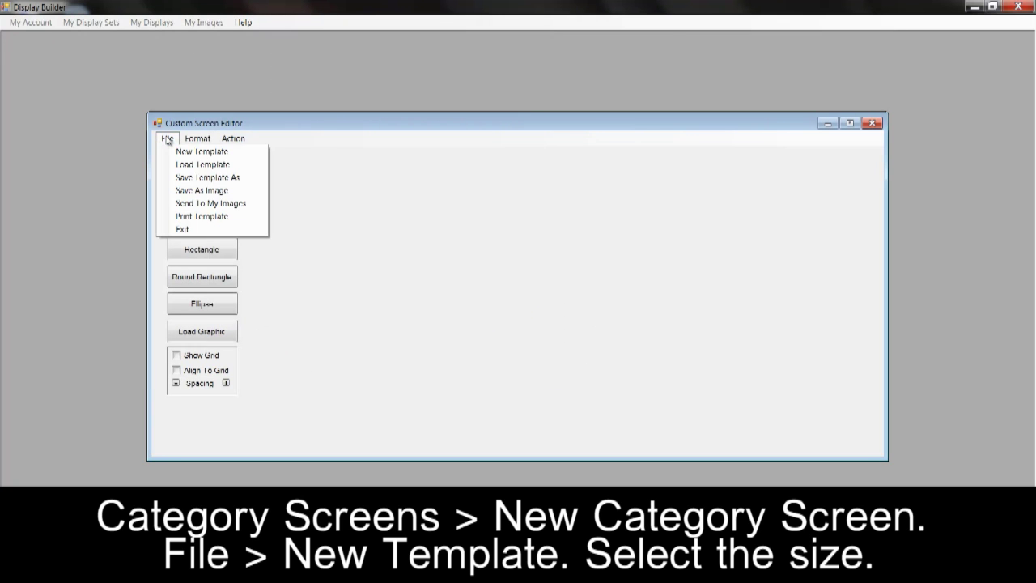
{"action": "left_click", "coordinate": [173, 152]}
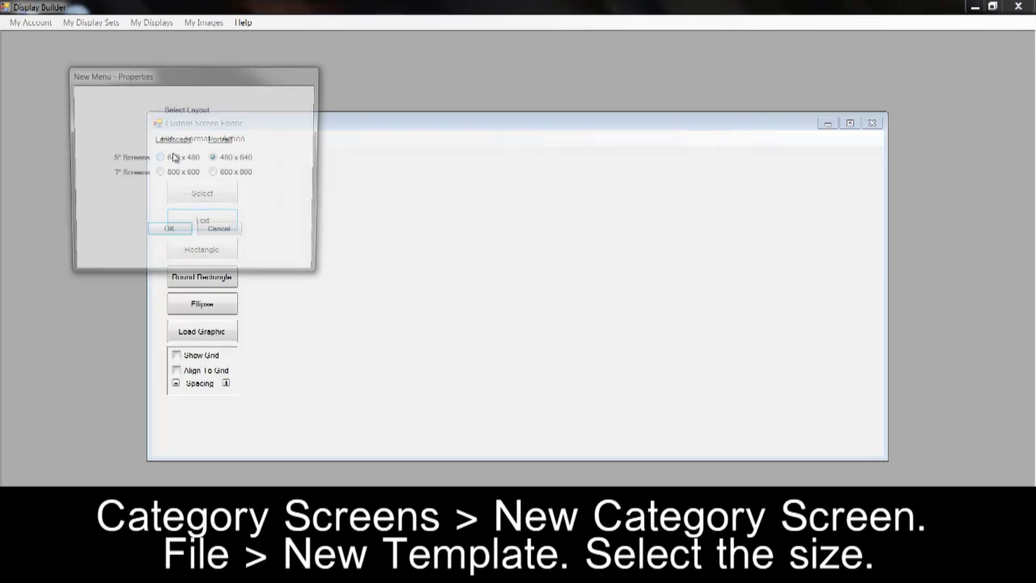
{"action": "left_click", "coordinate": [158, 160]}
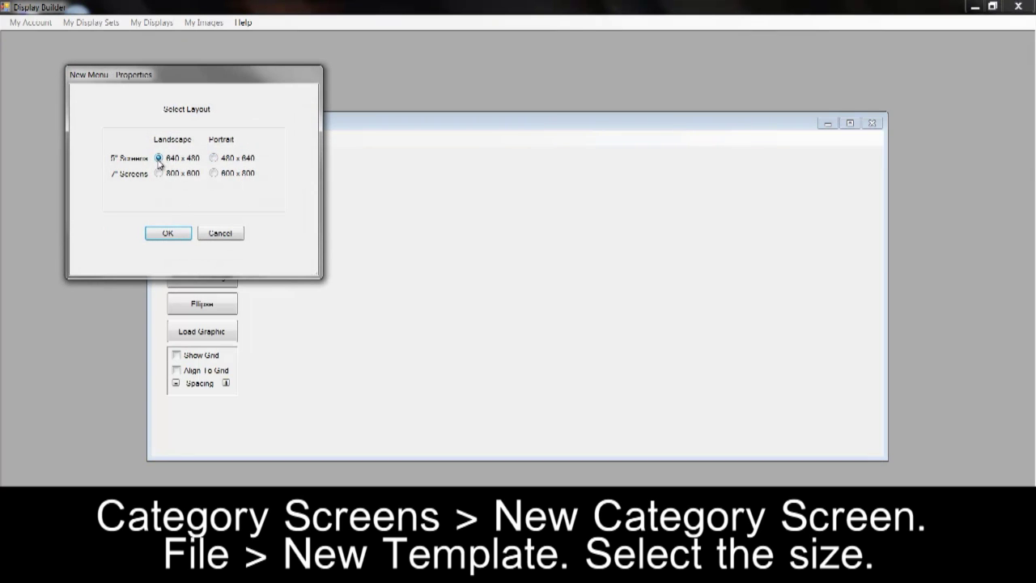
{"action": "left_click", "coordinate": [172, 234]}
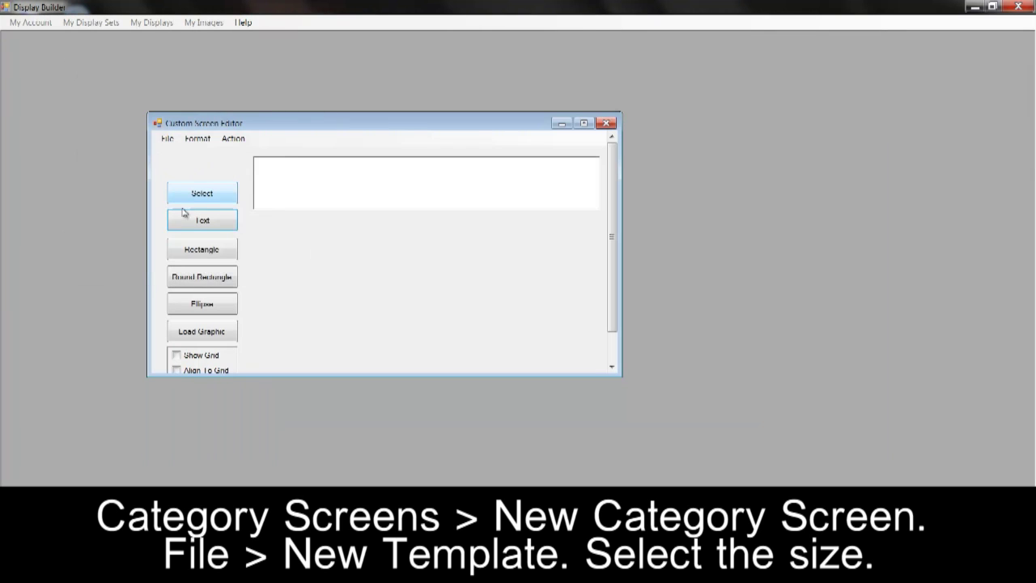
{"action": "left_click", "coordinate": [188, 219]}
{"action": "left_click_drag", "start_coordinate": [268, 162], "coordinate": [277, 196]}
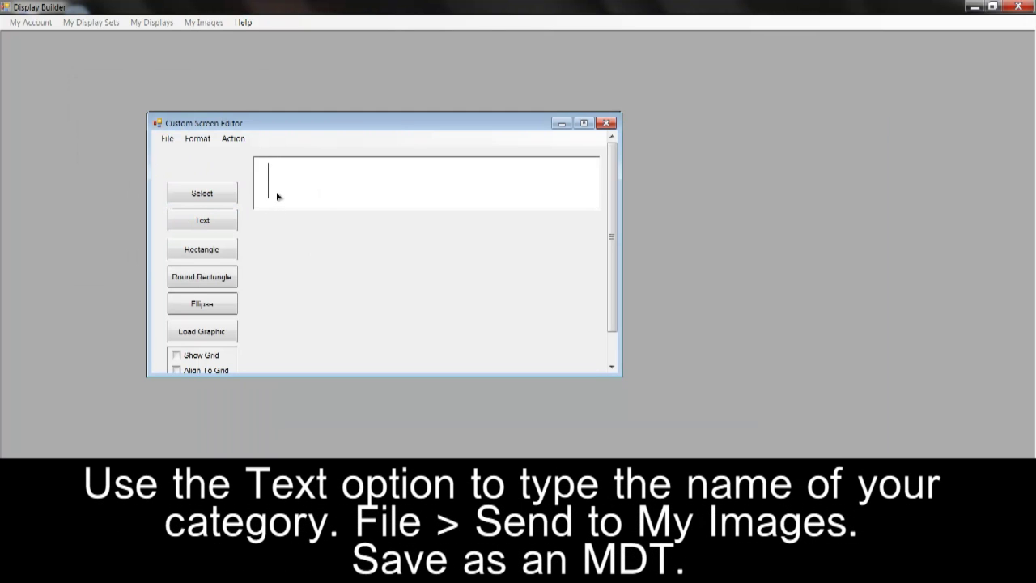
{"action": "type", "text": "Chips"}
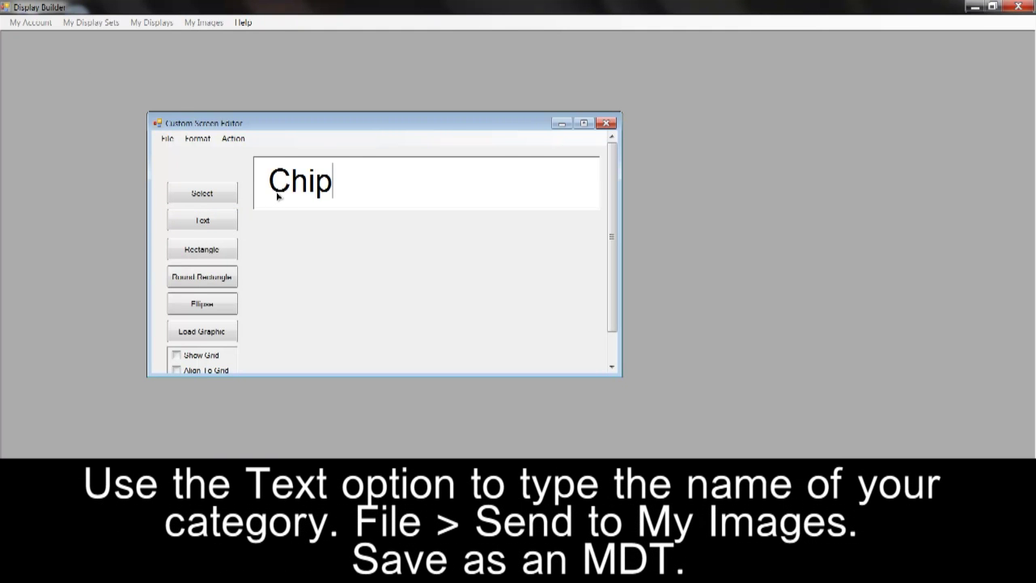
Step: Save the Chips title image to My Images as 'chips'
{"action": "left_click", "coordinate": [167, 138]}
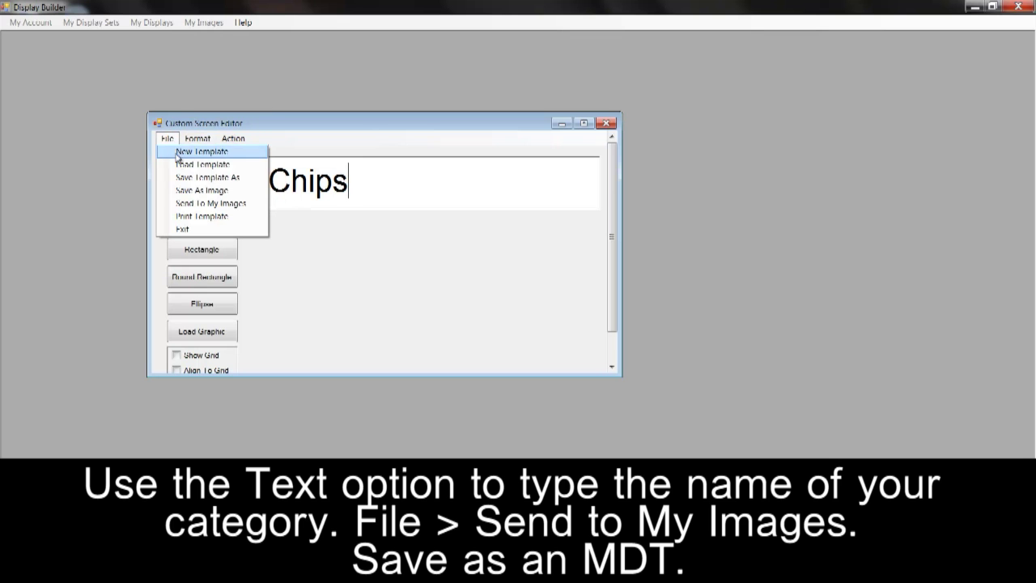
{"action": "left_click", "coordinate": [191, 208]}
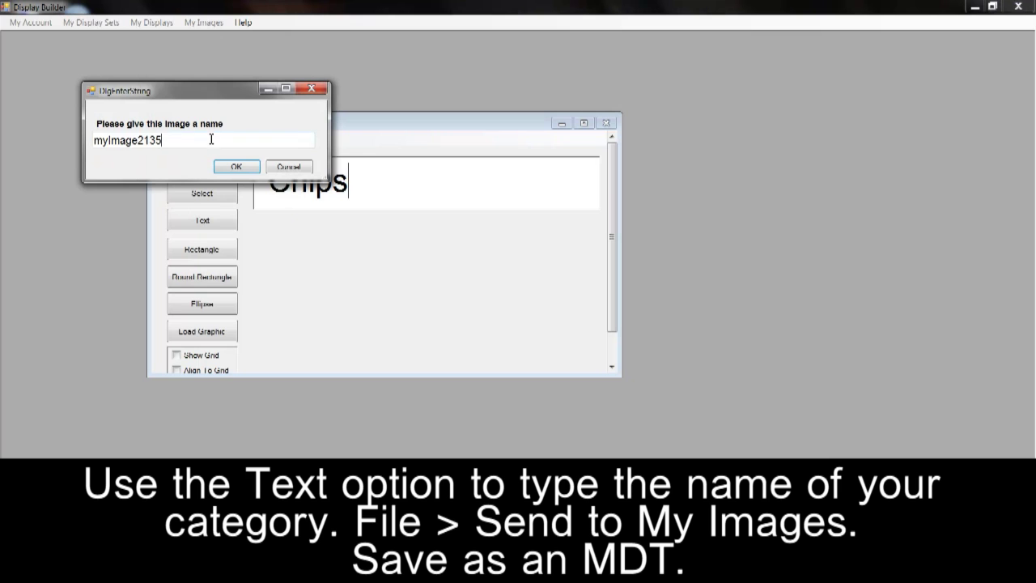
{"action": "left_click_drag", "start_coordinate": [210, 140], "coordinate": [51, 121]}
{"action": "type", "text": "chips"}
{"action": "key", "text": "Return"}
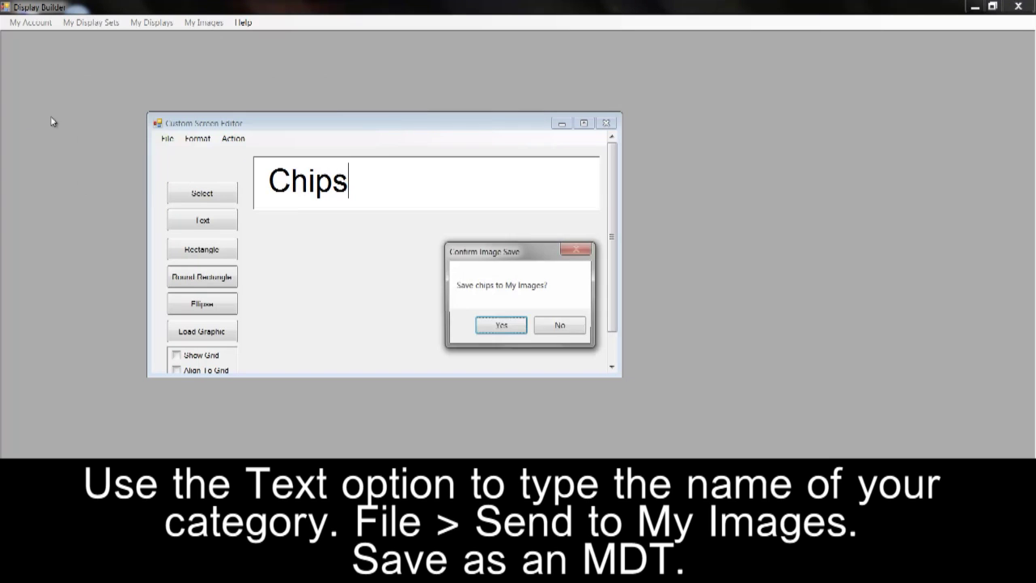
{"action": "key", "text": "Return"}
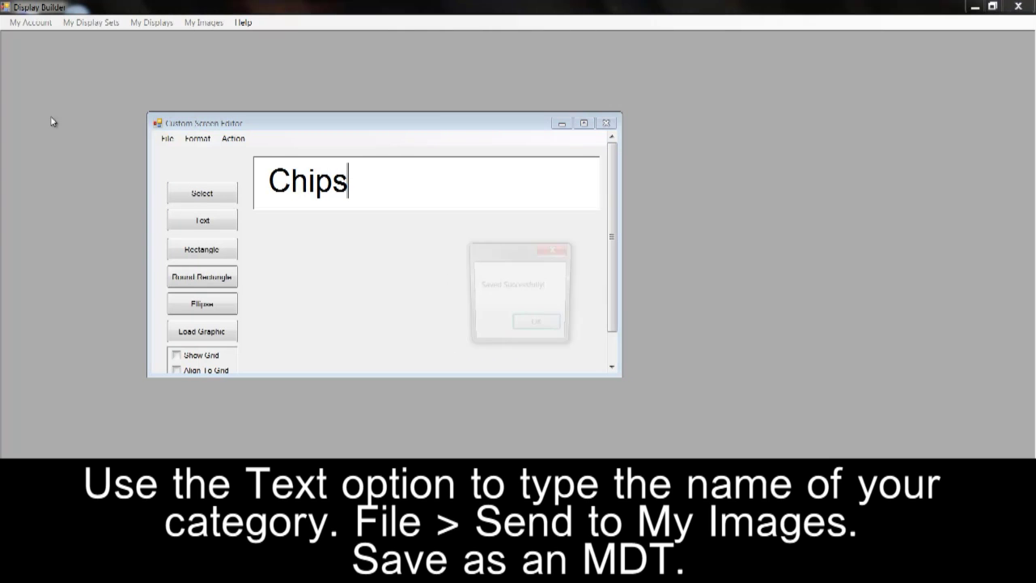
{"action": "left_click", "coordinate": [538, 326]}
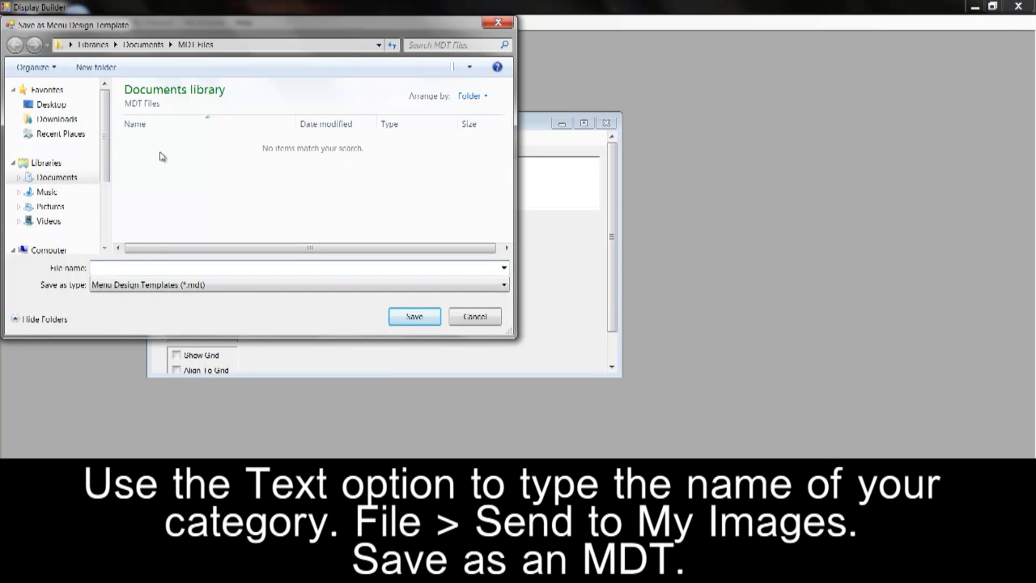
Step: Create a new MDT folder under MDT Files and save the template in it as 'chips'
{"action": "right_click", "coordinate": [160, 156]}
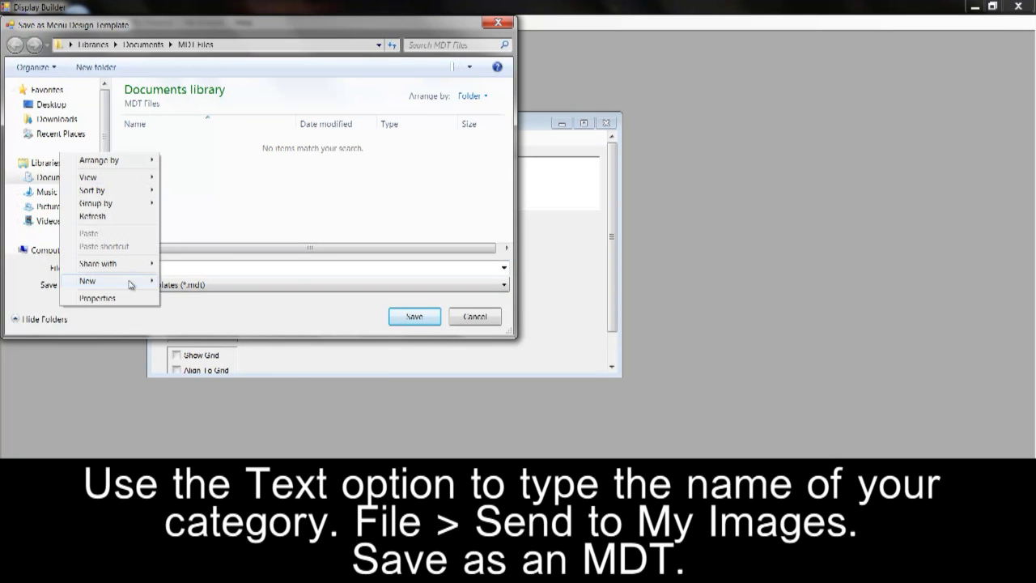
{"action": "mouse_move", "coordinate": [134, 285]}
{"action": "left_click", "coordinate": [188, 282]}
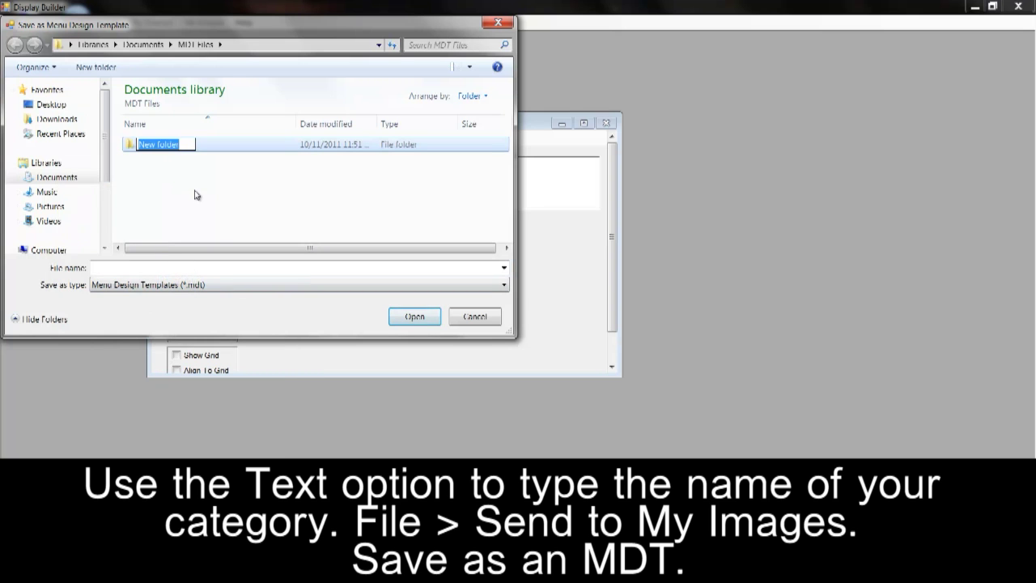
{"action": "type", "text": "MDT"}
{"action": "key", "text": "Return"}
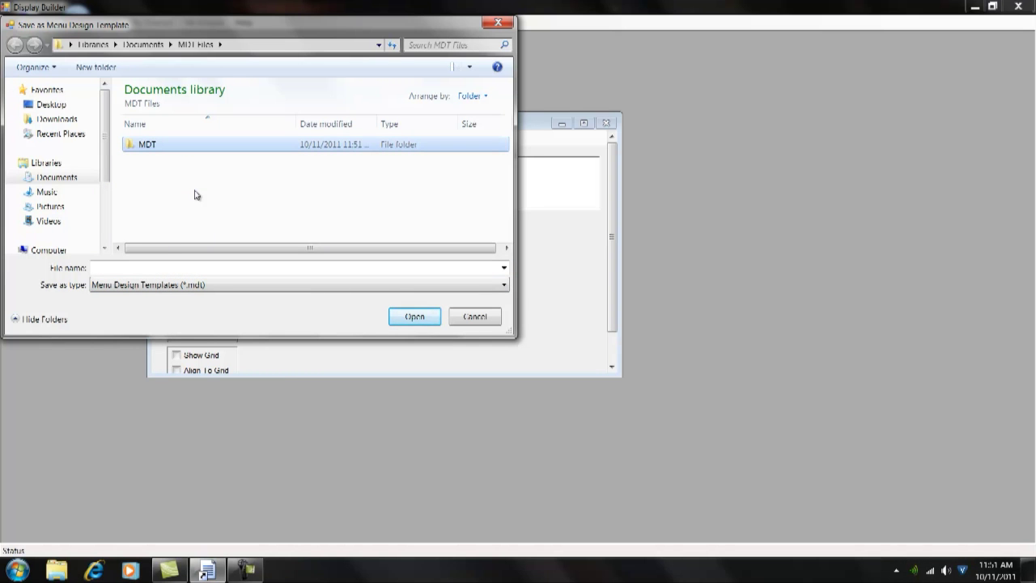
{"action": "key", "text": "Return"}
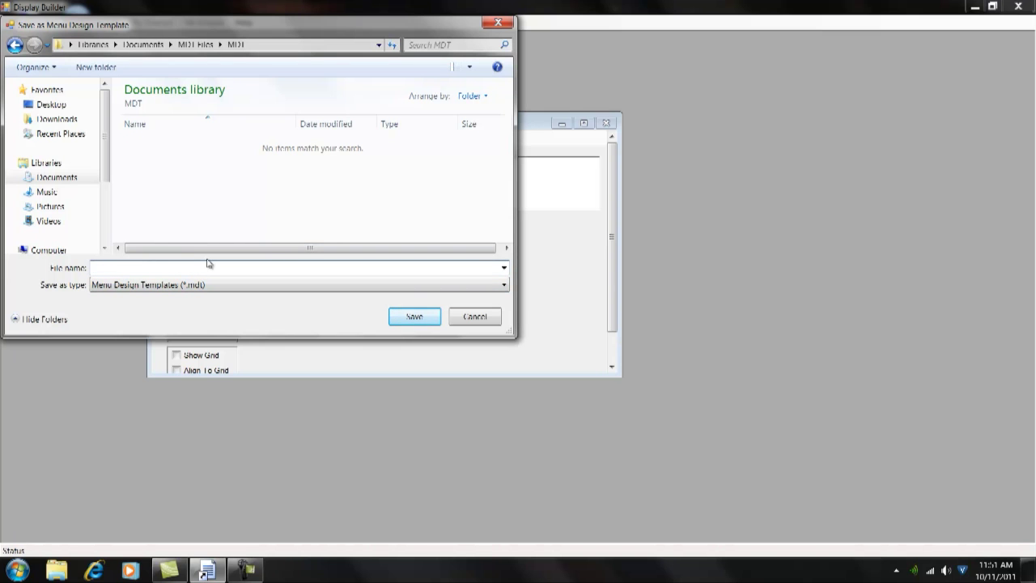
{"action": "key", "text": "Return"}
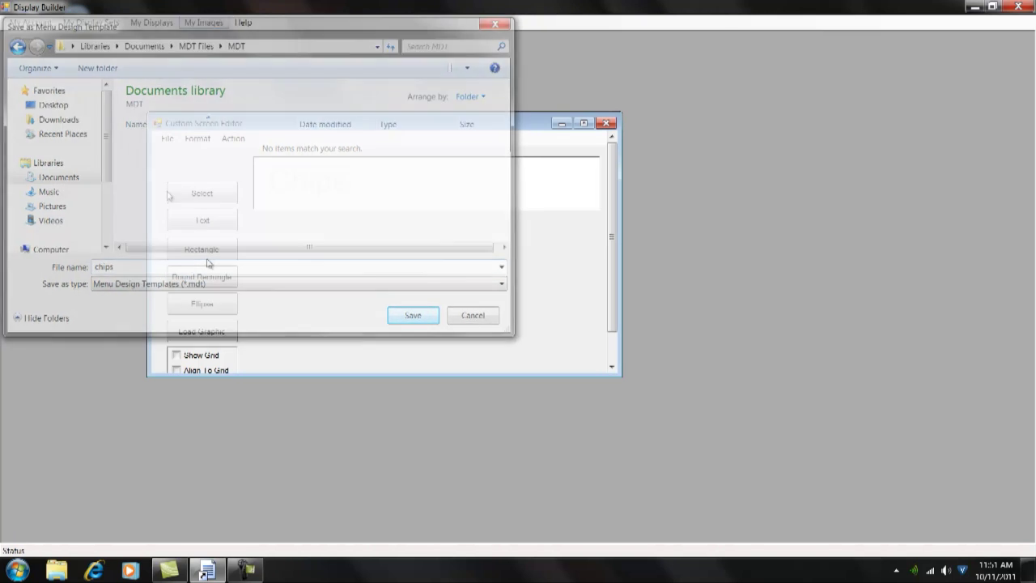
{"action": "left_click", "coordinate": [207, 216]}
Step: Add a 'Drinks' title text to the canvas
{"action": "left_click_drag", "start_coordinate": [270, 165], "coordinate": [284, 208]}
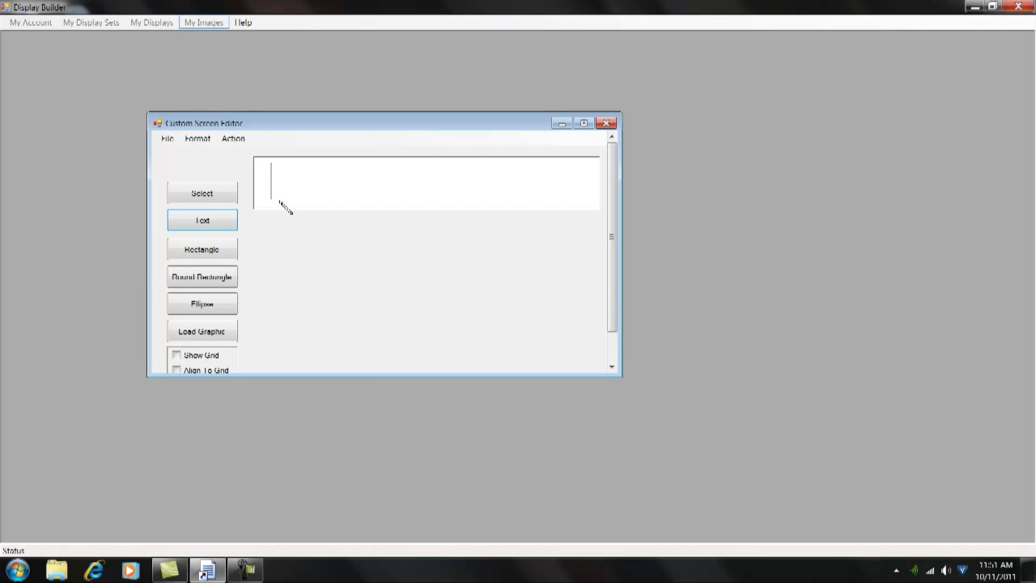
{"action": "left_click_drag", "start_coordinate": [285, 208], "coordinate": [285, 208]}
{"action": "type", "text": "Drinks"}
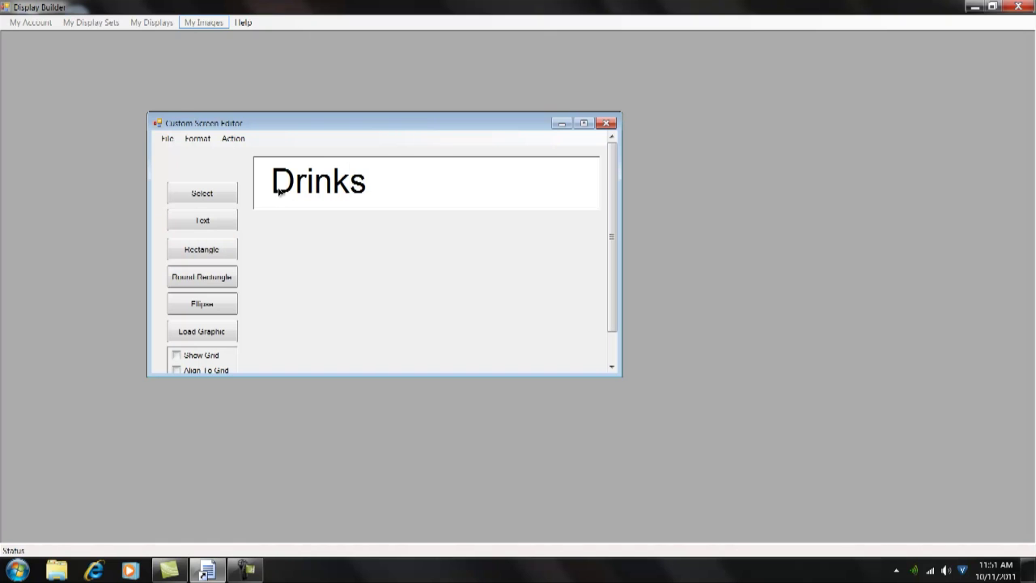
Step: Save the Drinks title image to My Images as 'drinks'
{"action": "left_click", "coordinate": [166, 138]}
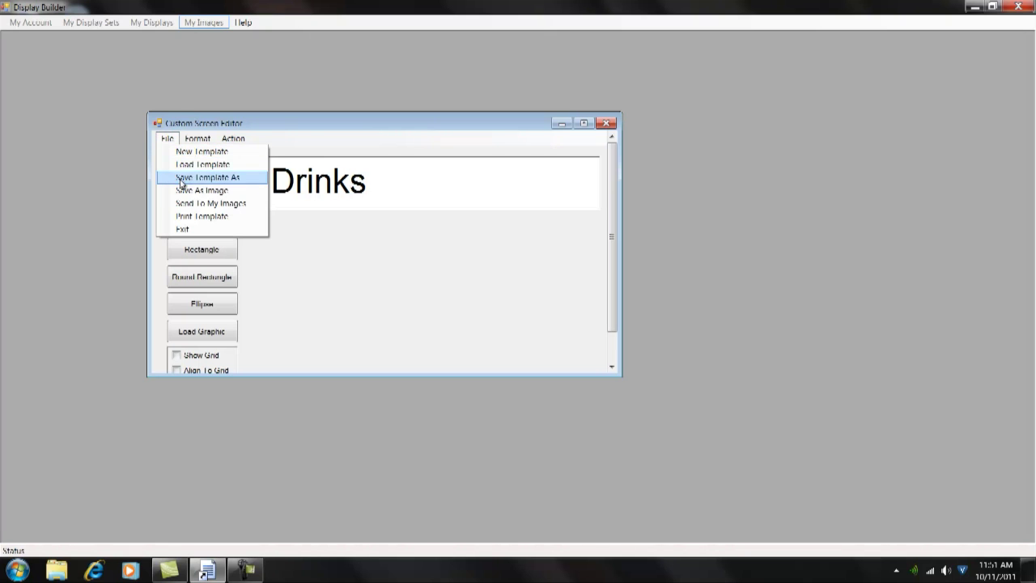
{"action": "left_click", "coordinate": [186, 203]}
{"action": "double_click", "coordinate": [168, 125]}
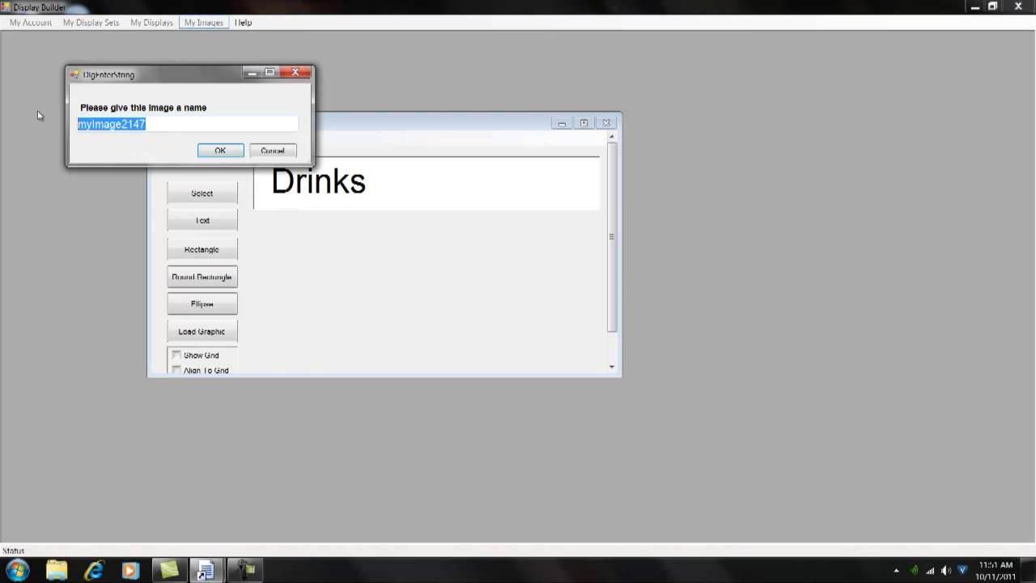
{"action": "type", "text": "drinks"}
{"action": "key", "text": "Return"}
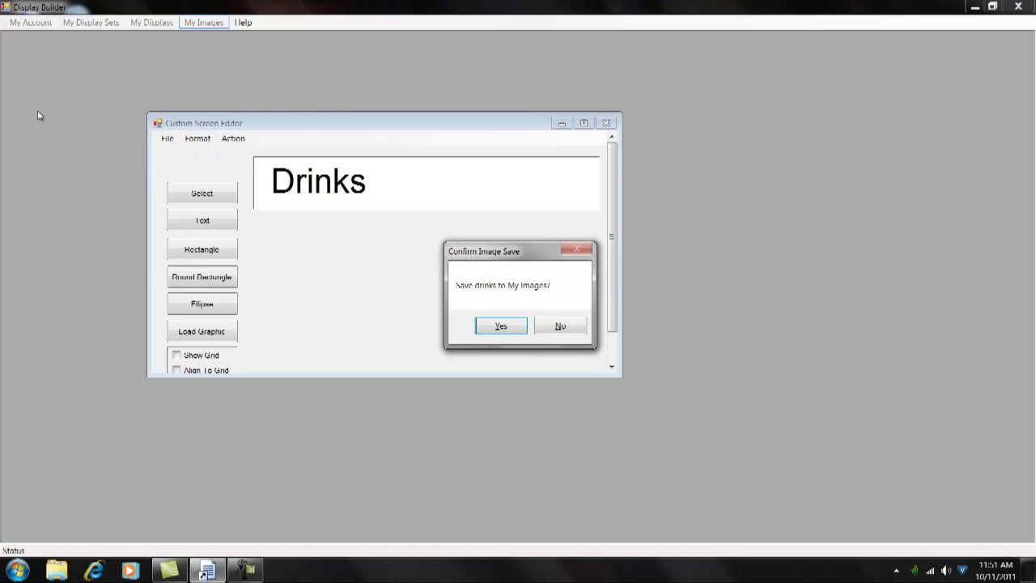
{"action": "key", "text": "Return"}
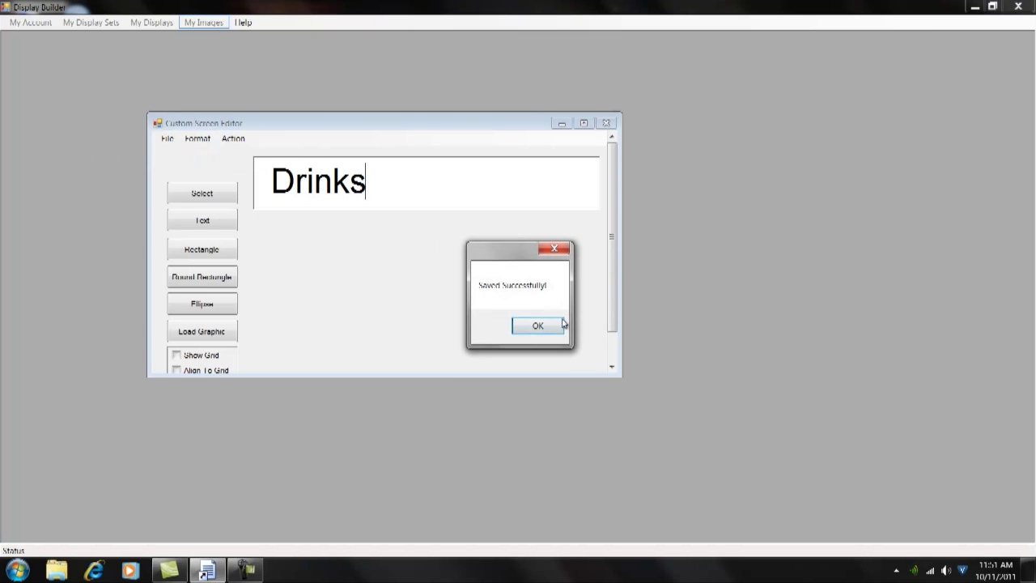
{"action": "left_click", "coordinate": [558, 324]}
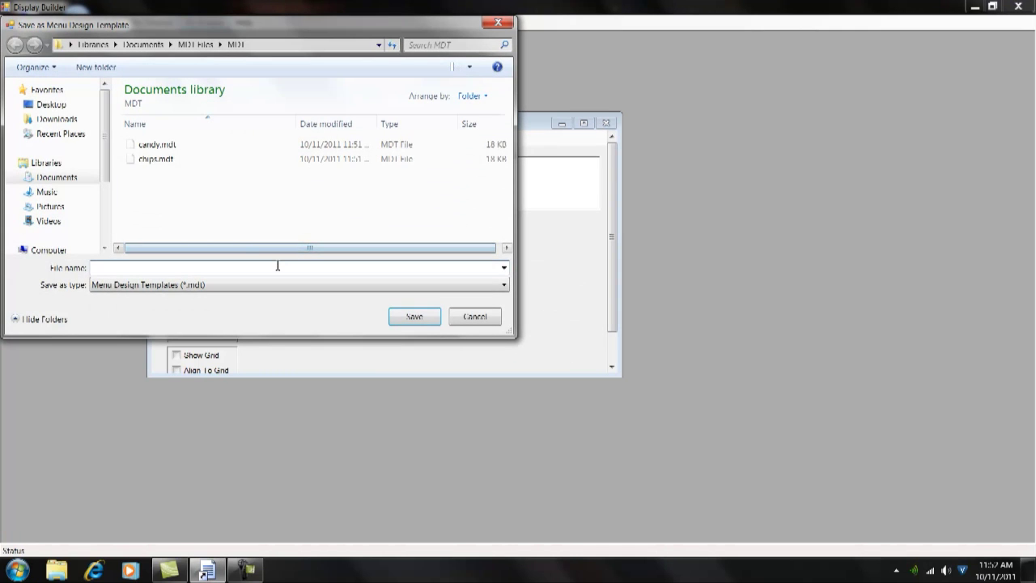
{"action": "type", "text": "dr"}
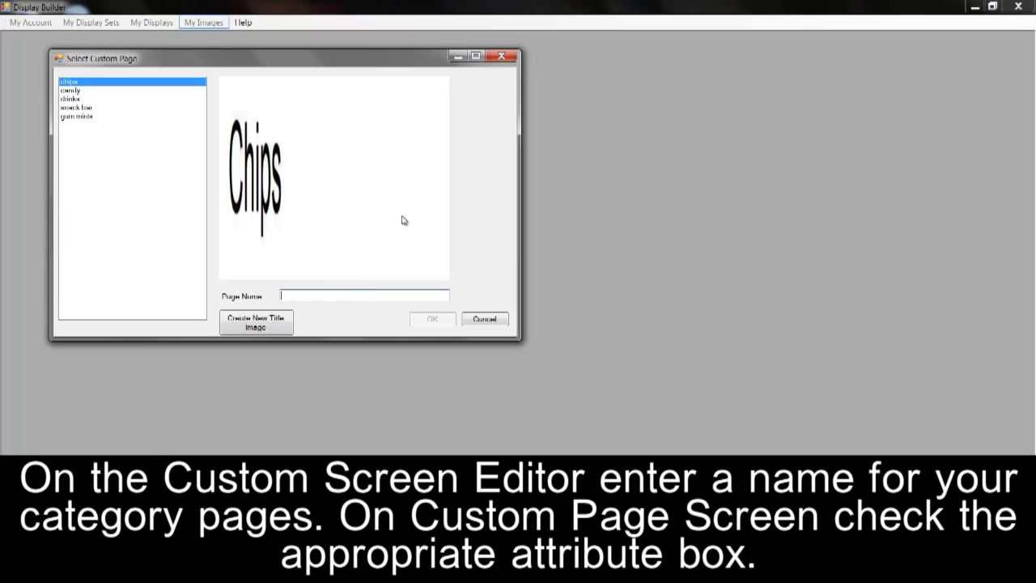
Step: Name the category page 'Chips', tag it with the Chips attribute, and save it
{"action": "type", "text": "Chips"}
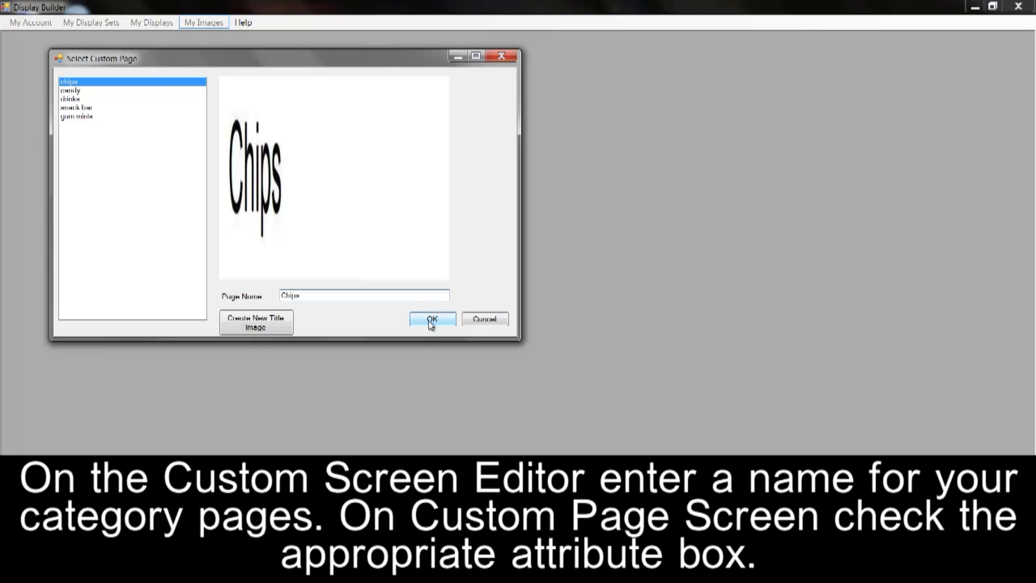
{"action": "left_click", "coordinate": [432, 324]}
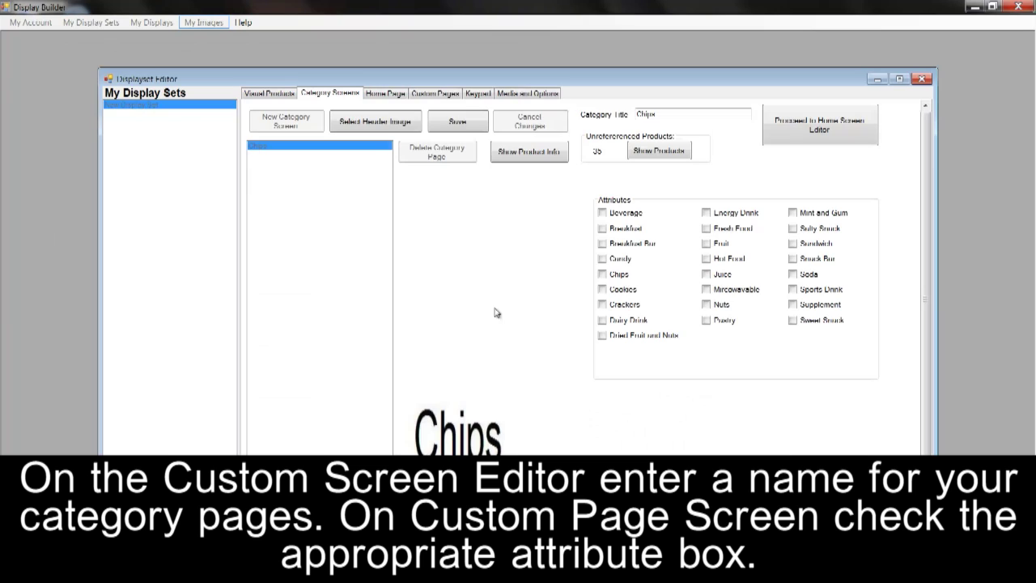
{"action": "left_click", "coordinate": [602, 274]}
{"action": "left_click", "coordinate": [472, 120]}
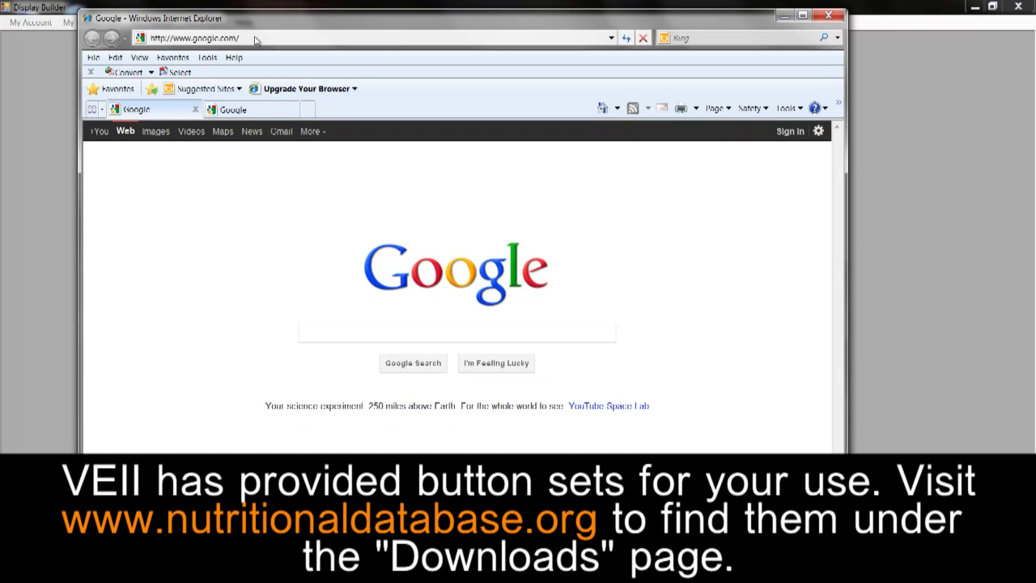
Step: Go to nutritionaldatabase.org in the browser
{"action": "left_click", "coordinate": [245, 38]}
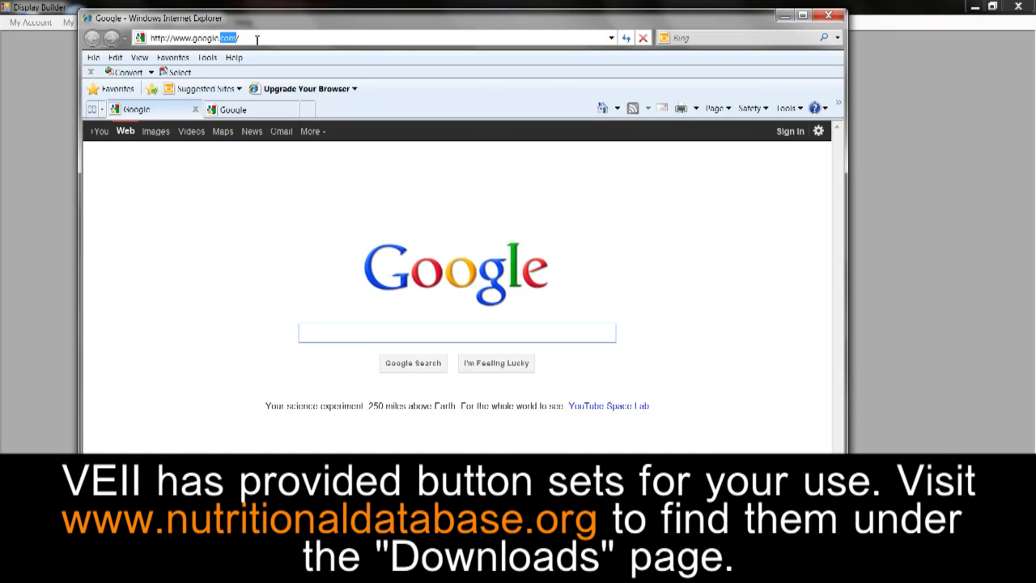
{"action": "left_click_drag", "start_coordinate": [257, 38], "coordinate": [202, 37]}
{"action": "key", "text": "BackSpace"}
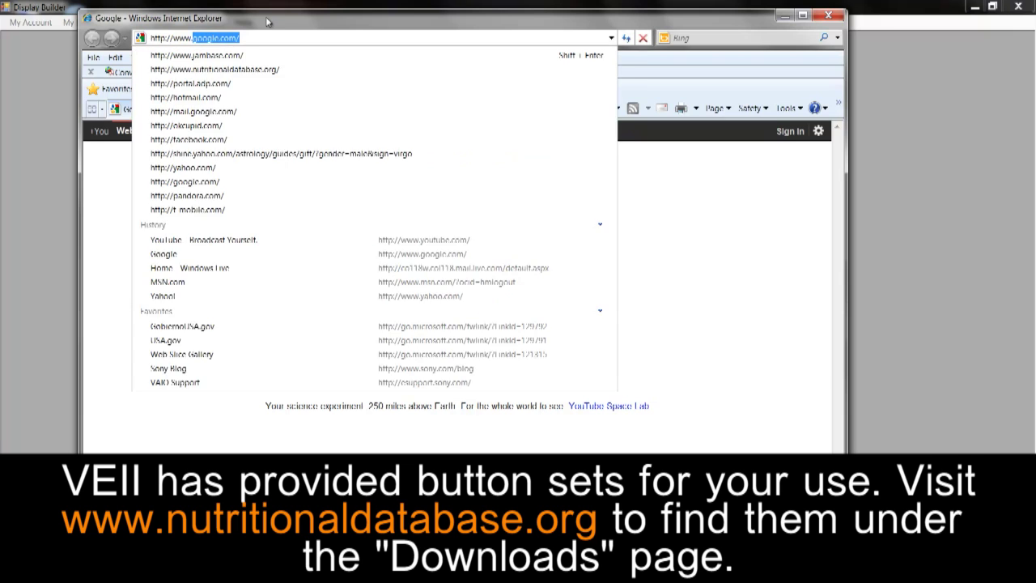
{"action": "type", "text": "nutr"}
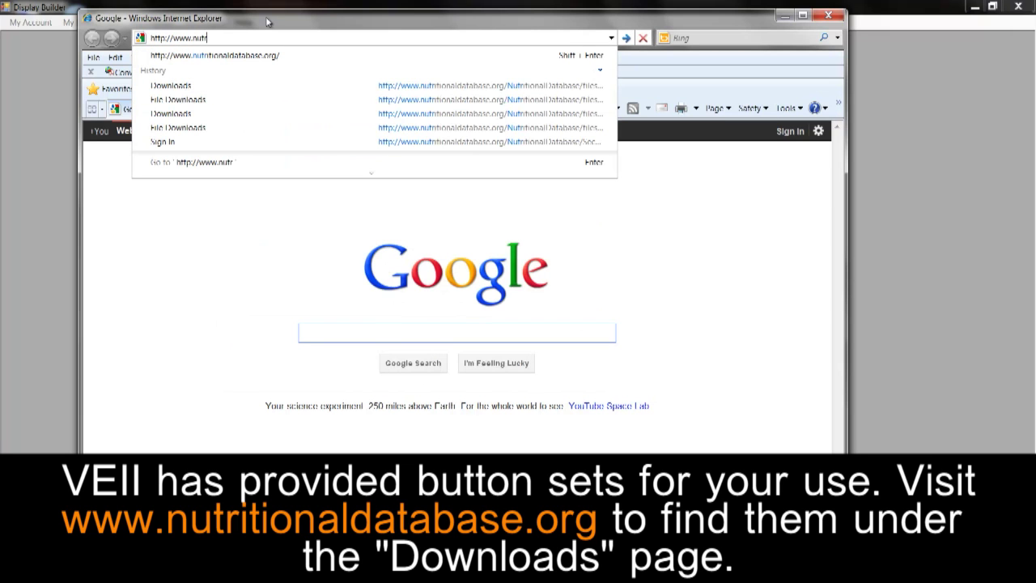
{"action": "type", "text": "itionaldatabase."}
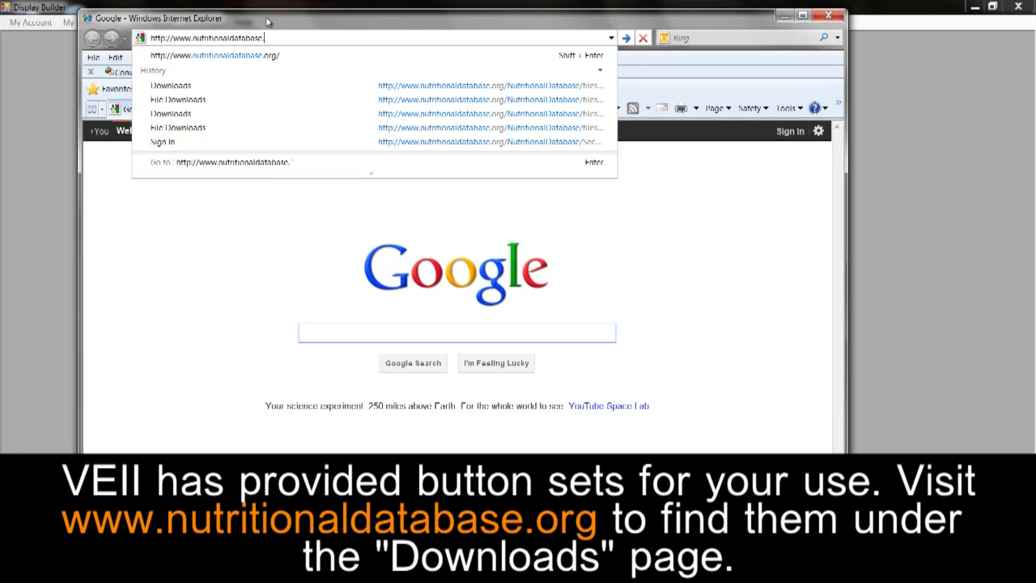
{"action": "type", "text": "org"}
{"action": "key", "text": "Return"}
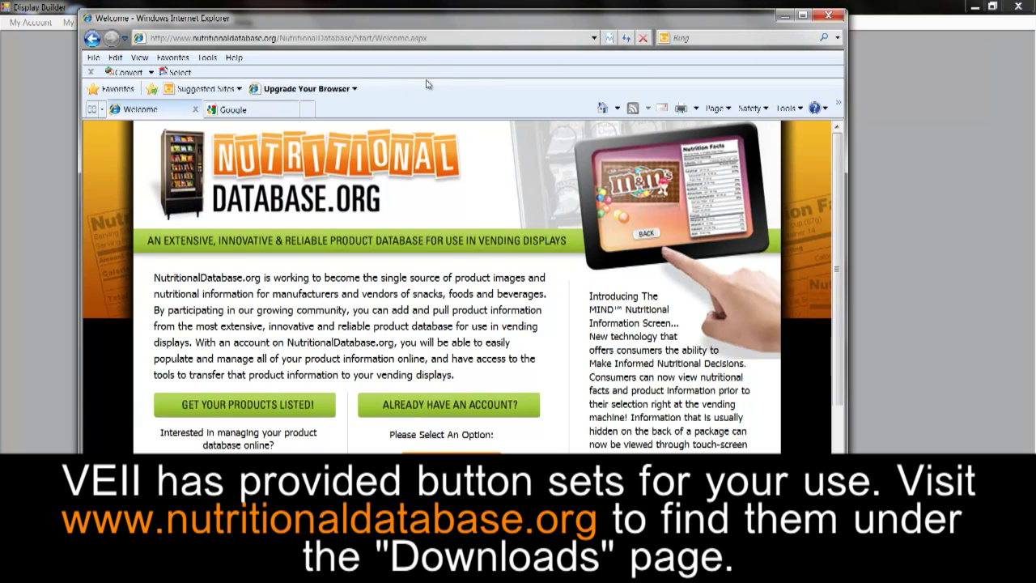
Step: Download Buttons for Custom Screen Editor 1.zip from the Downloads page to the desktop
{"action": "left_click_drag", "start_coordinate": [837, 146], "coordinate": [847, 276]}
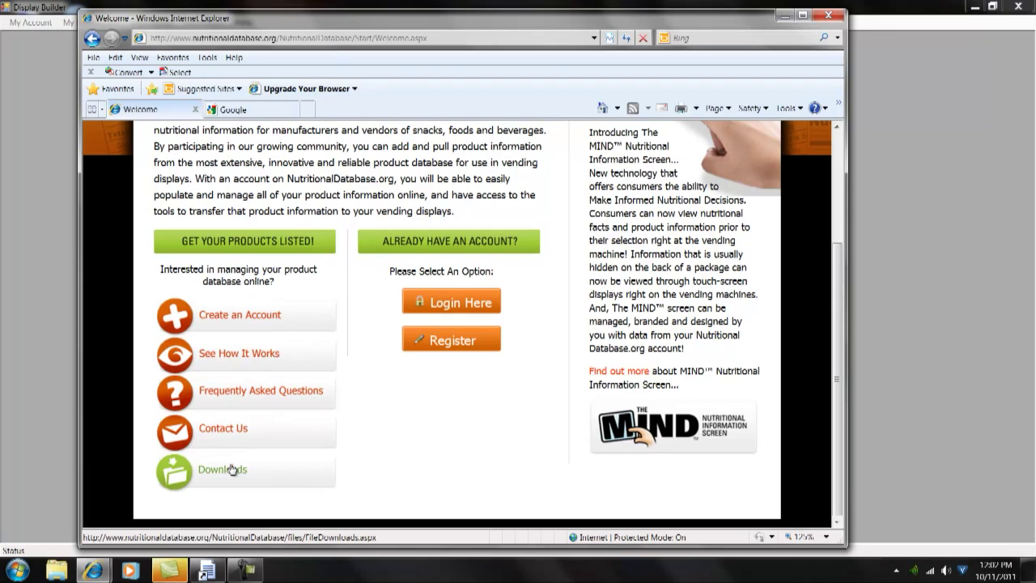
{"action": "left_click", "coordinate": [230, 475]}
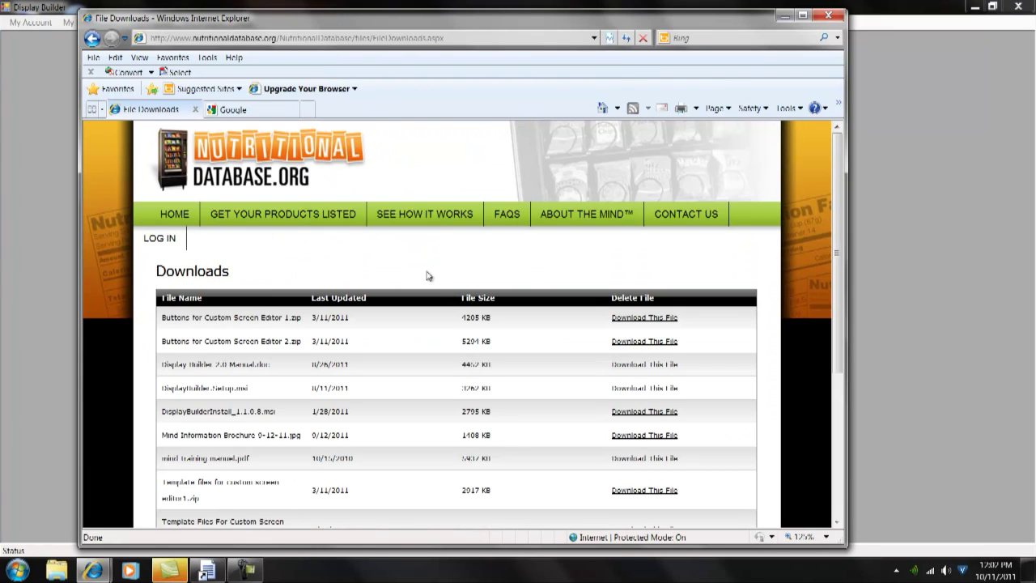
{"action": "left_click", "coordinate": [164, 317]}
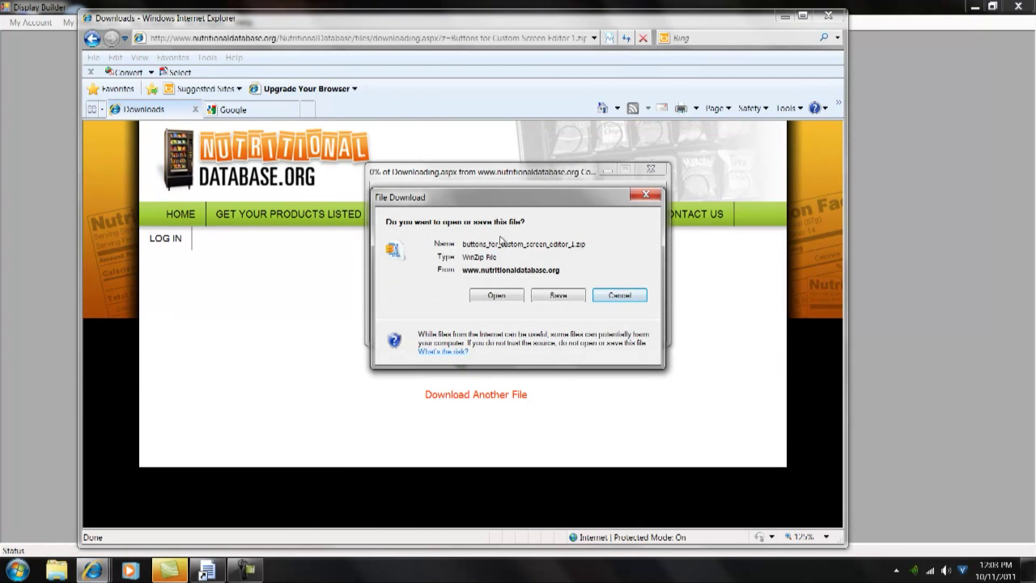
{"action": "left_click", "coordinate": [550, 296]}
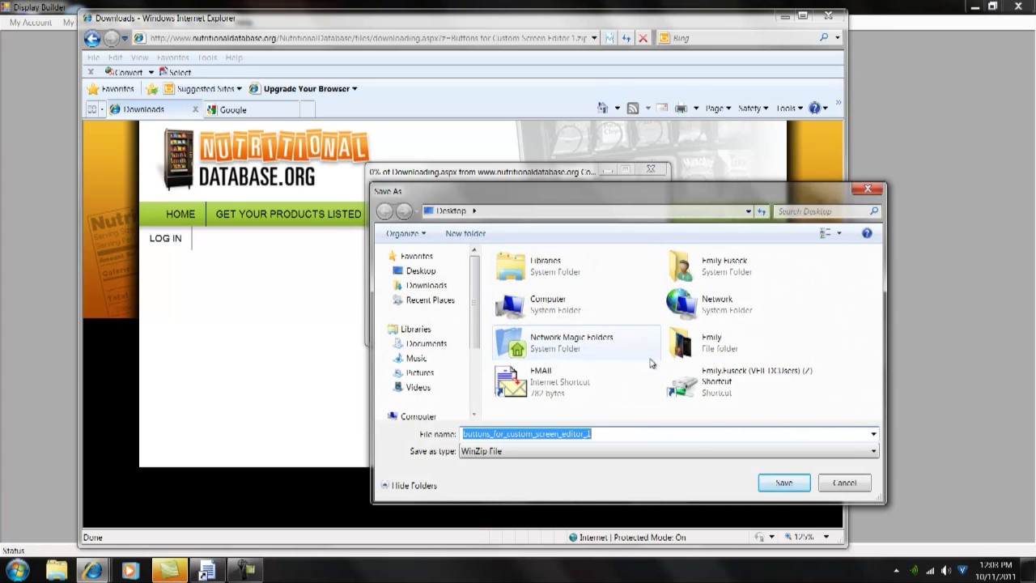
{"action": "left_click", "coordinate": [782, 483]}
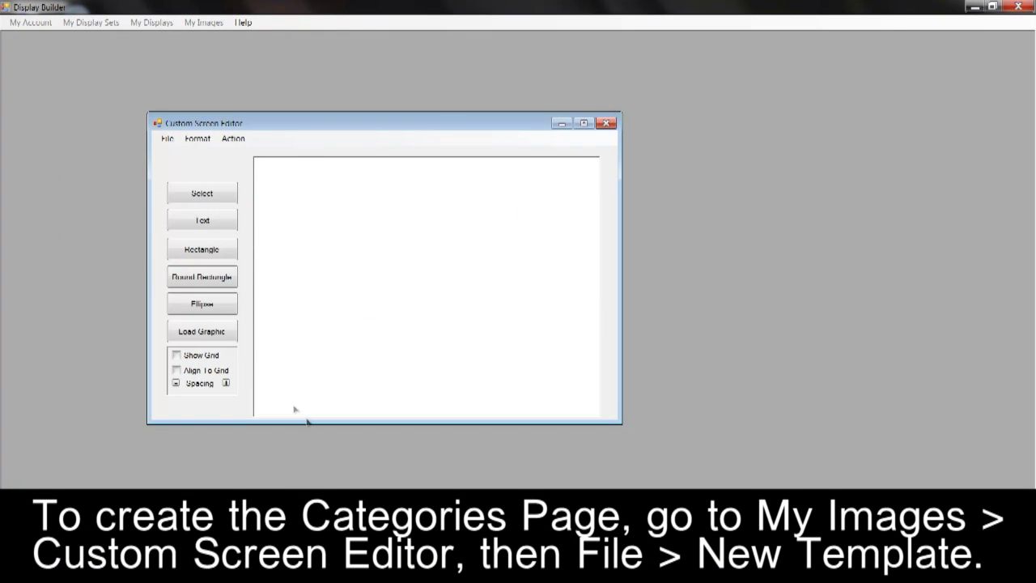
Step: Add a 'Categories' heading across the top of the canvas and shift it slightly left
{"action": "left_click", "coordinate": [207, 220]}
{"action": "left_click_drag", "start_coordinate": [290, 165], "coordinate": [303, 213]}
{"action": "type", "text": "Catego"}
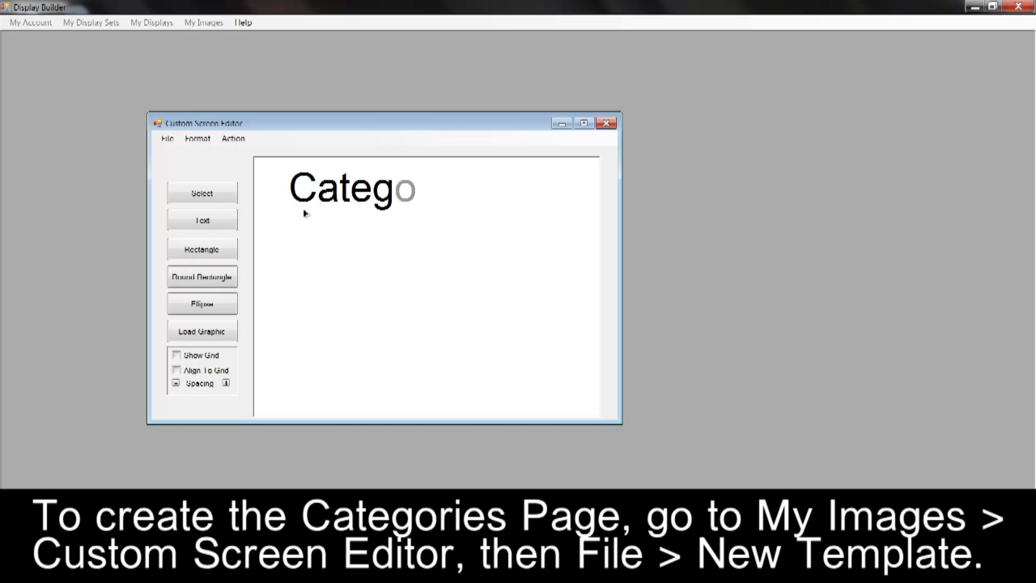
{"action": "type", "text": "ries"}
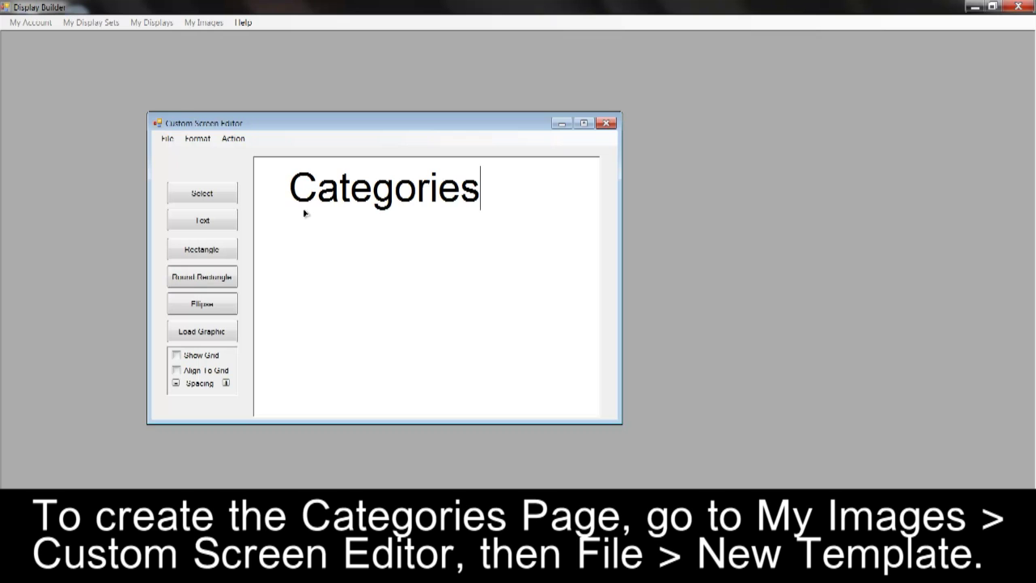
{"action": "left_click", "coordinate": [212, 199]}
{"action": "left_click", "coordinate": [438, 208]}
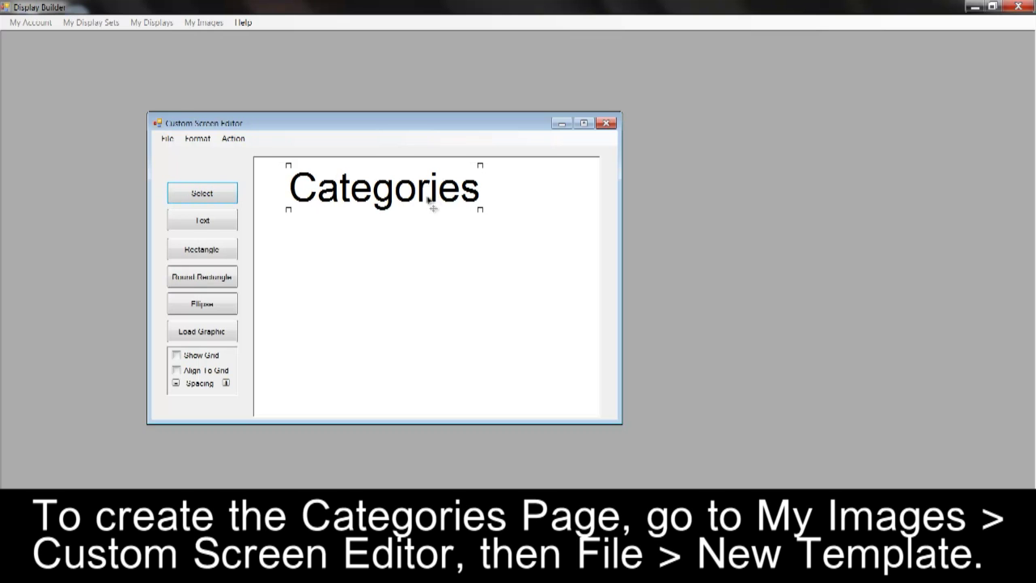
{"action": "left_click_drag", "start_coordinate": [439, 208], "coordinate": [417, 206]}
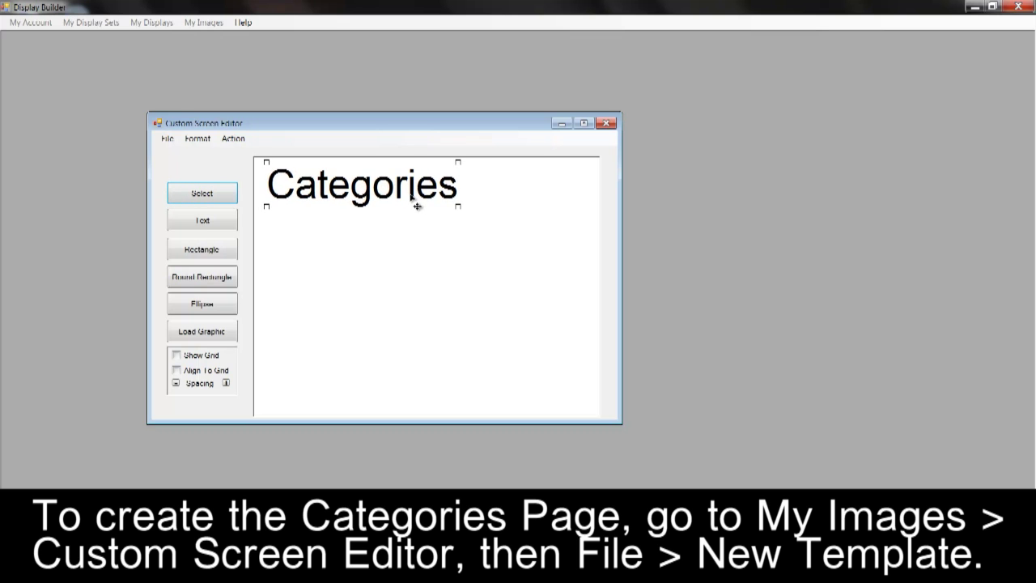
{"action": "left_click", "coordinate": [433, 231]}
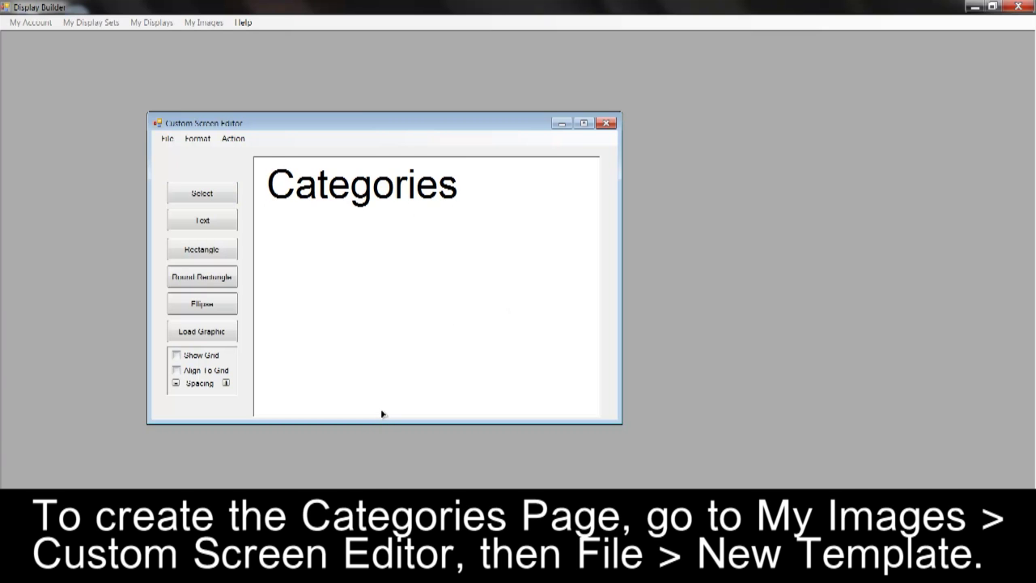
Step: Place the Chips button from the BlackTextOnRedMatte set below the Categories heading
{"action": "left_click", "coordinate": [212, 331]}
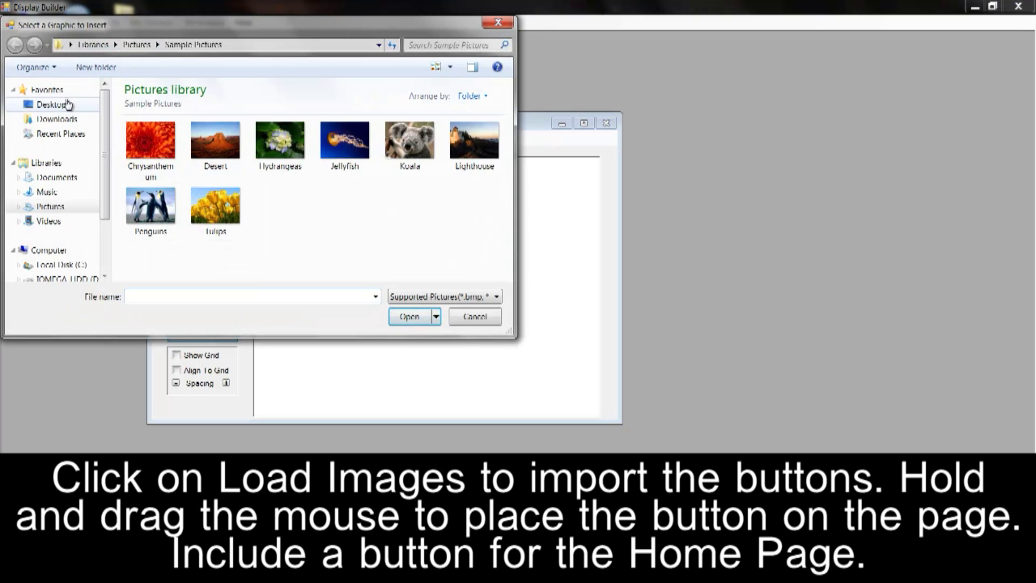
{"action": "left_click", "coordinate": [51, 104]}
{"action": "double_click", "coordinate": [323, 174]}
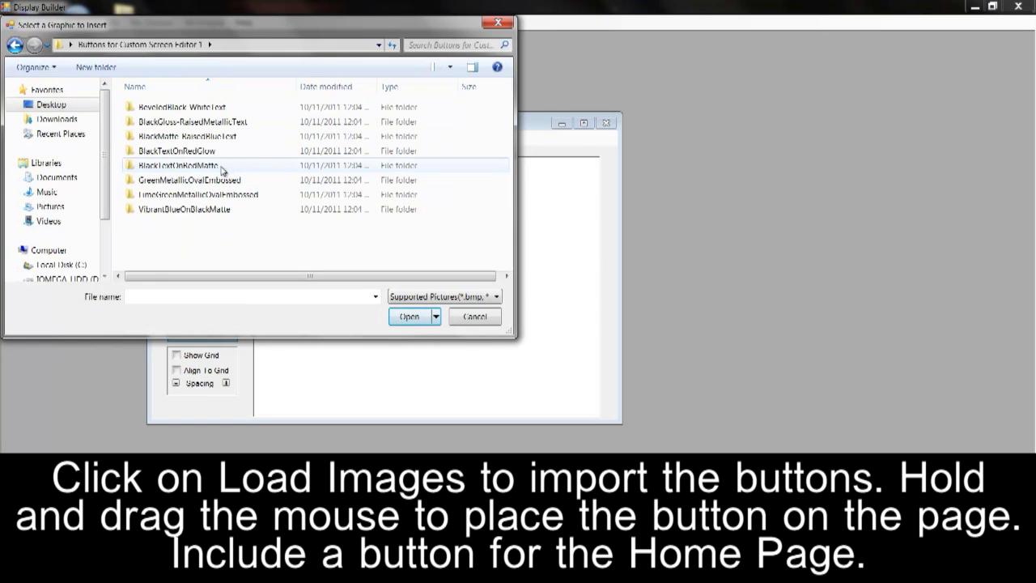
{"action": "double_click", "coordinate": [201, 167]}
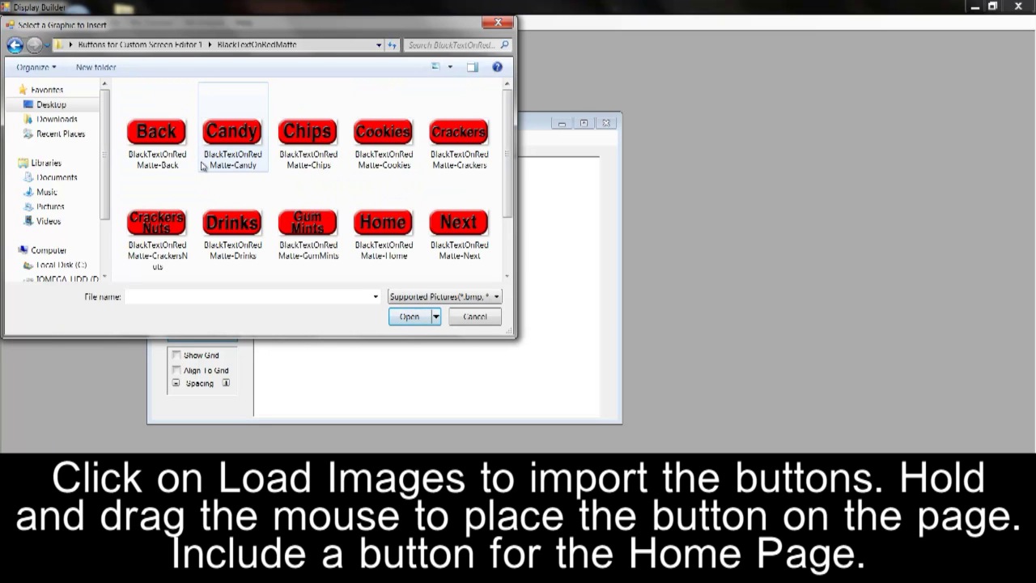
{"action": "mouse_move", "coordinate": [509, 122]}
{"action": "left_mouse_down"}
{"action": "mouse_move", "coordinate": [509, 153]}
{"action": "mouse_move", "coordinate": [510, 121]}
{"action": "left_mouse_up"}
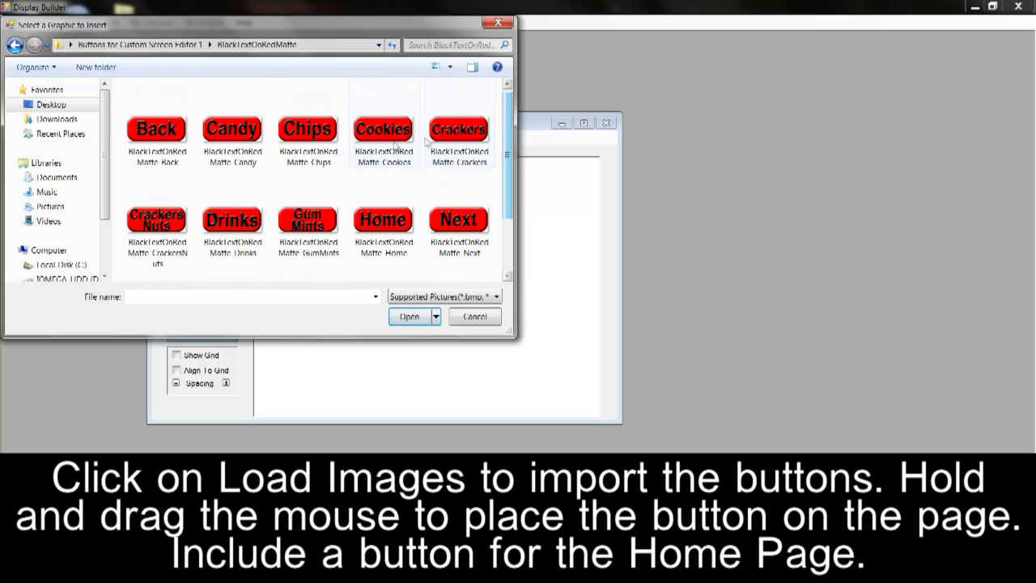
{"action": "double_click", "coordinate": [309, 136]}
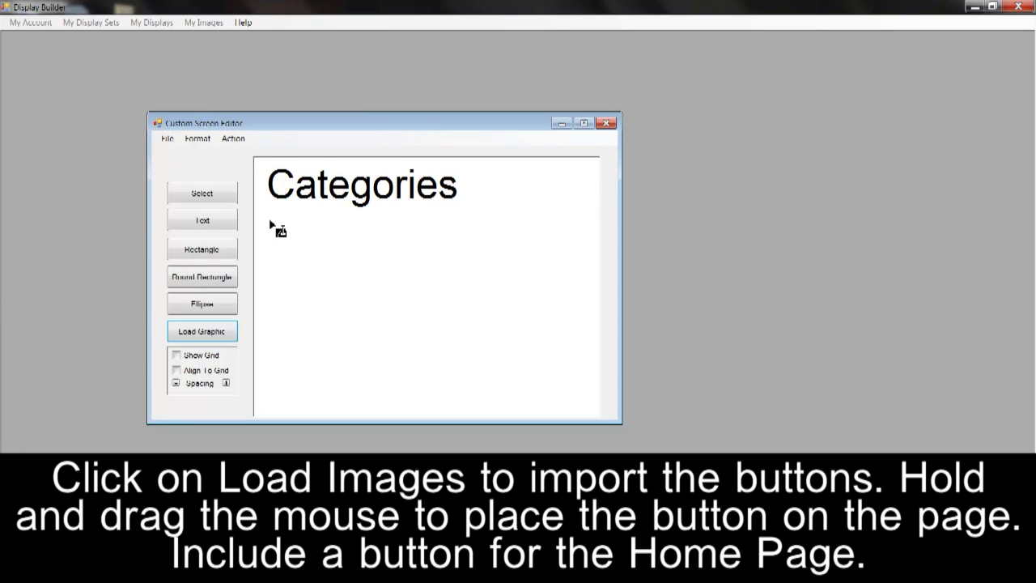
{"action": "left_click_drag", "start_coordinate": [270, 222], "coordinate": [348, 257]}
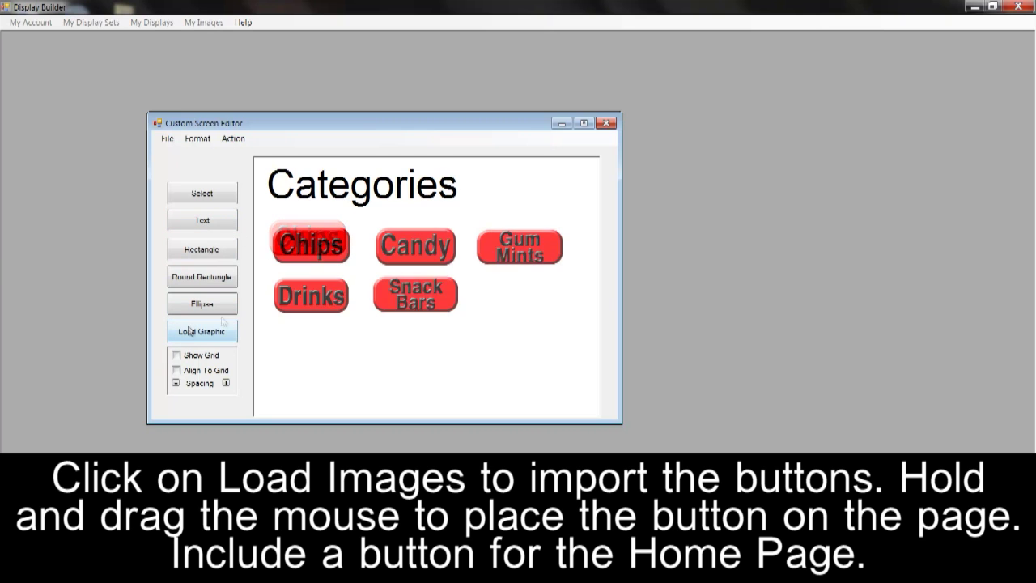
Step: Place the red Home button beside the Snack Bars button
{"action": "left_click", "coordinate": [191, 331]}
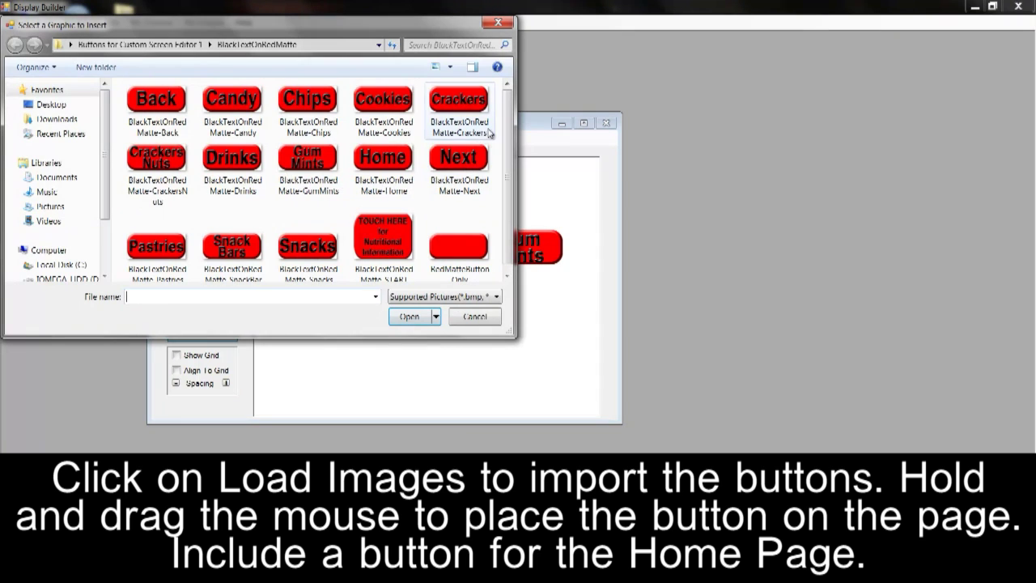
{"action": "double_click", "coordinate": [384, 162]}
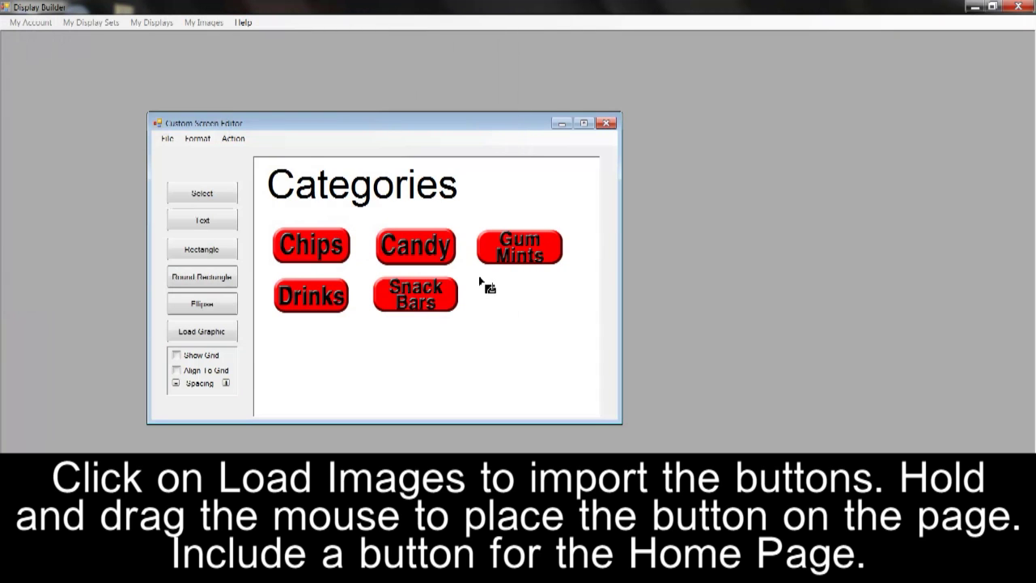
{"action": "left_click_drag", "start_coordinate": [479, 280], "coordinate": [563, 310]}
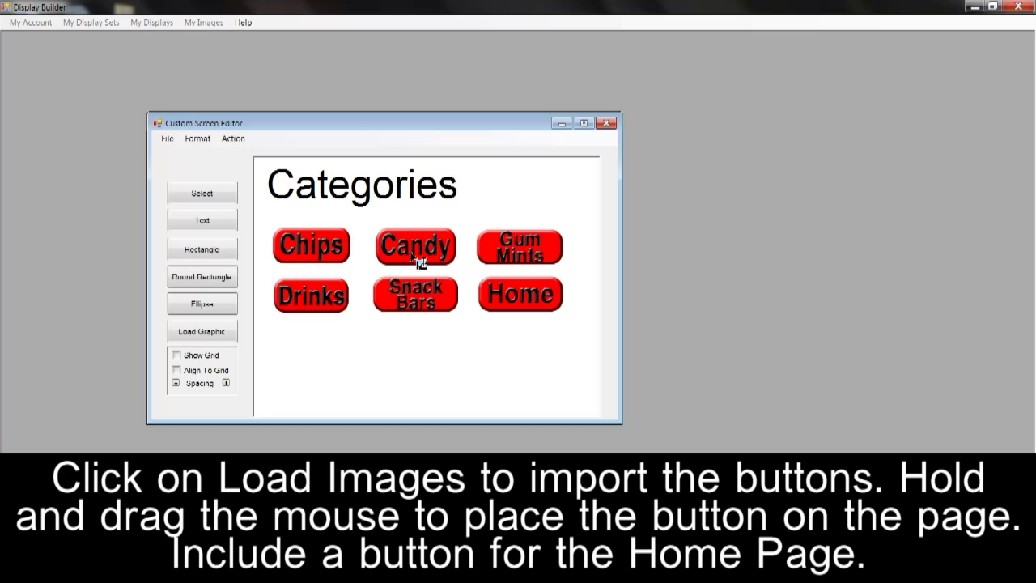
Step: Send the Categories page to My Images under the name category_screen and confirm the save
{"action": "left_click", "coordinate": [166, 140]}
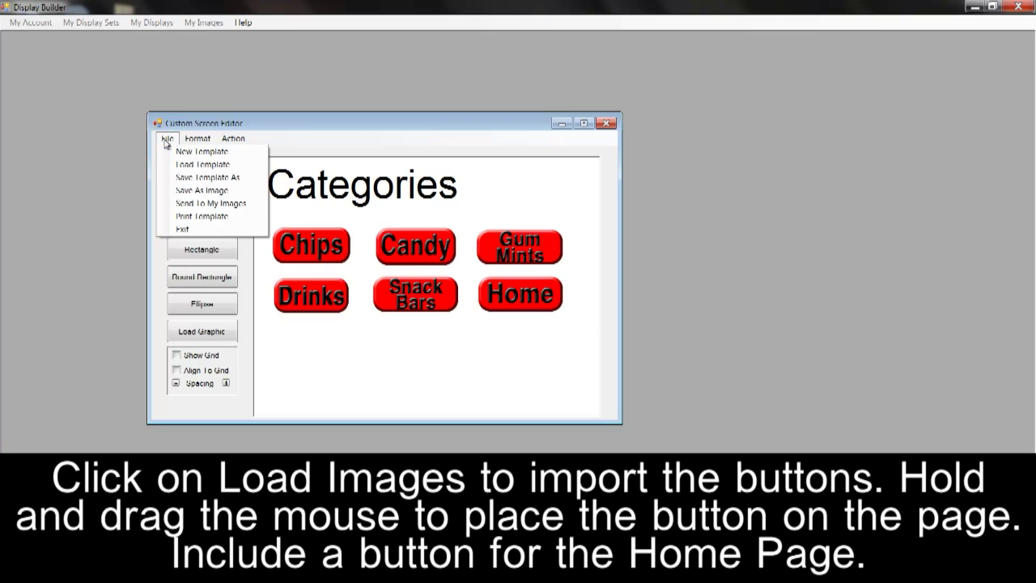
{"action": "left_click", "coordinate": [183, 205]}
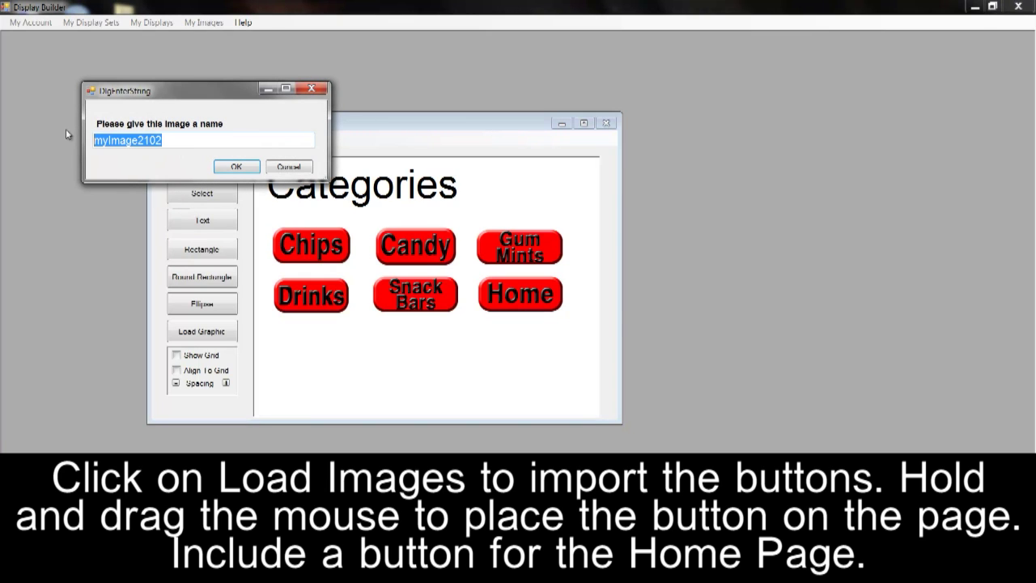
{"action": "type", "text": "categor"}
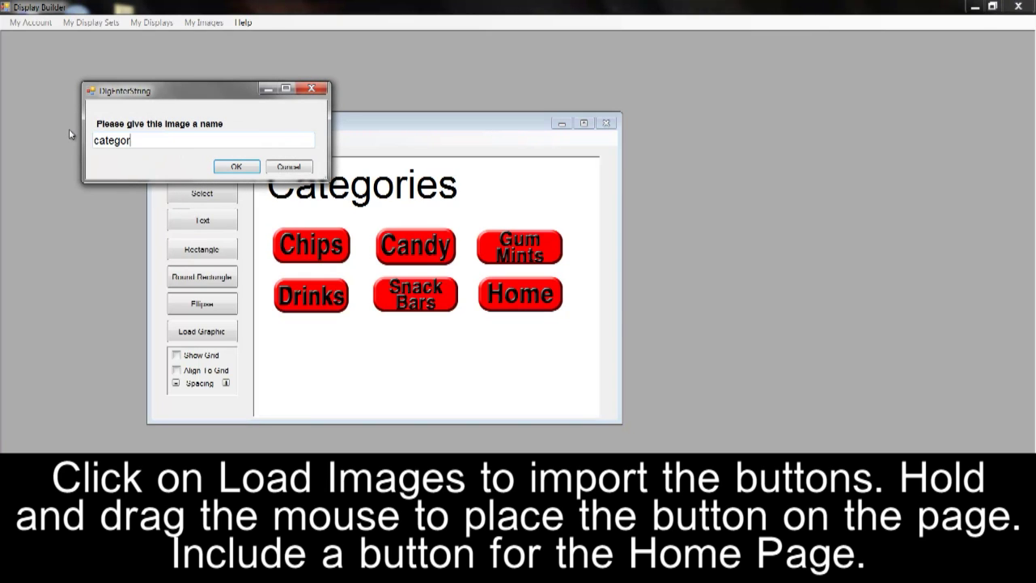
{"action": "type", "text": "y_screen"}
{"action": "key", "text": "Return"}
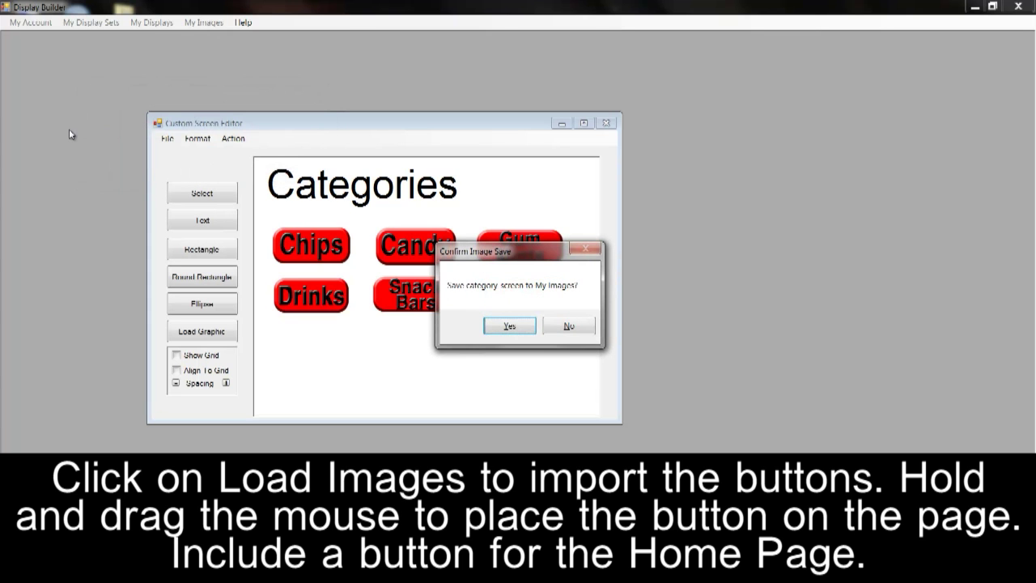
{"action": "key", "text": "Return"}
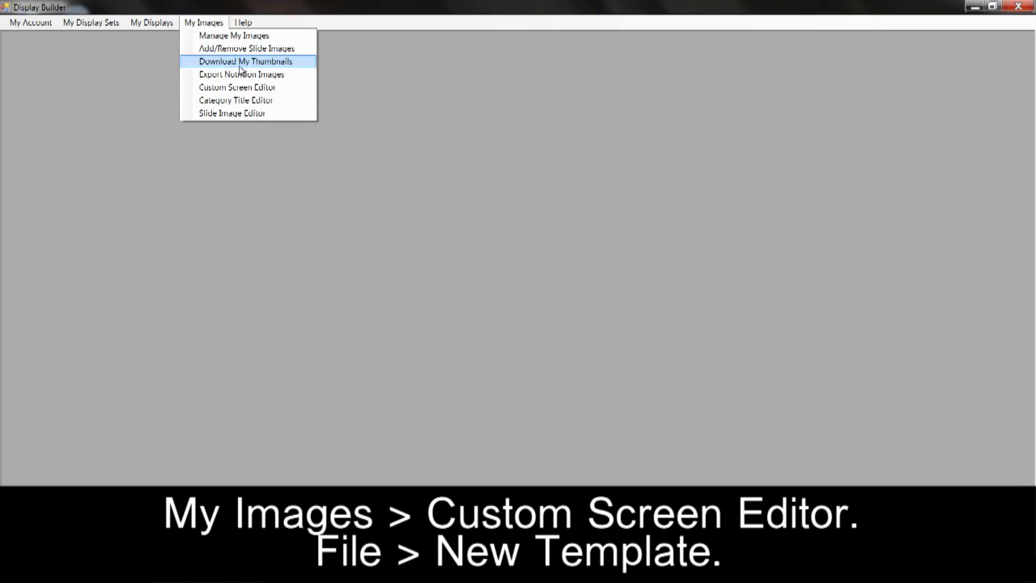
Step: Start a new blank template in the Custom Screen Editor with the 640 x 480 landscape layout
{"action": "left_click", "coordinate": [209, 87]}
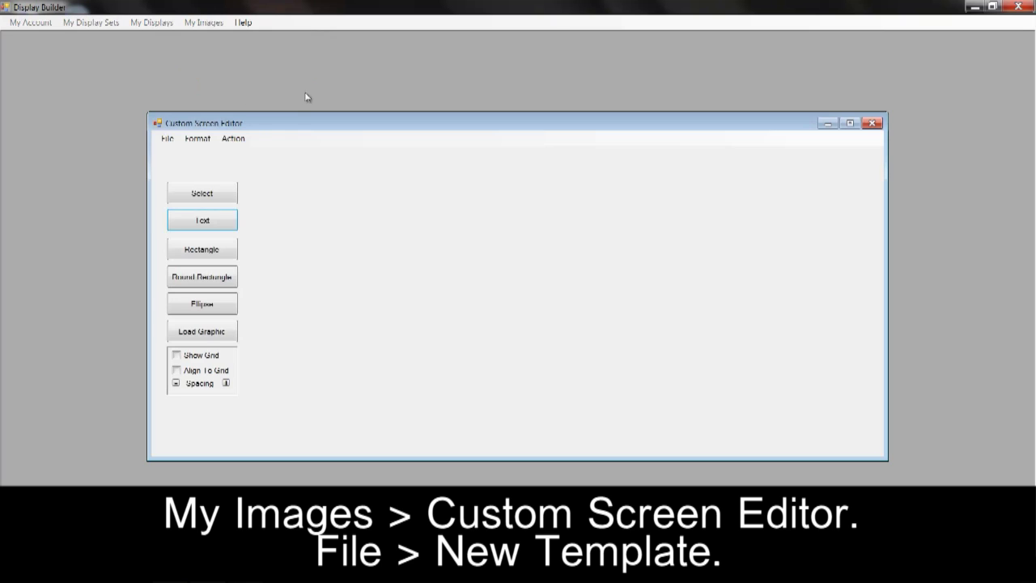
{"action": "left_click", "coordinate": [167, 139]}
{"action": "left_click", "coordinate": [174, 153]}
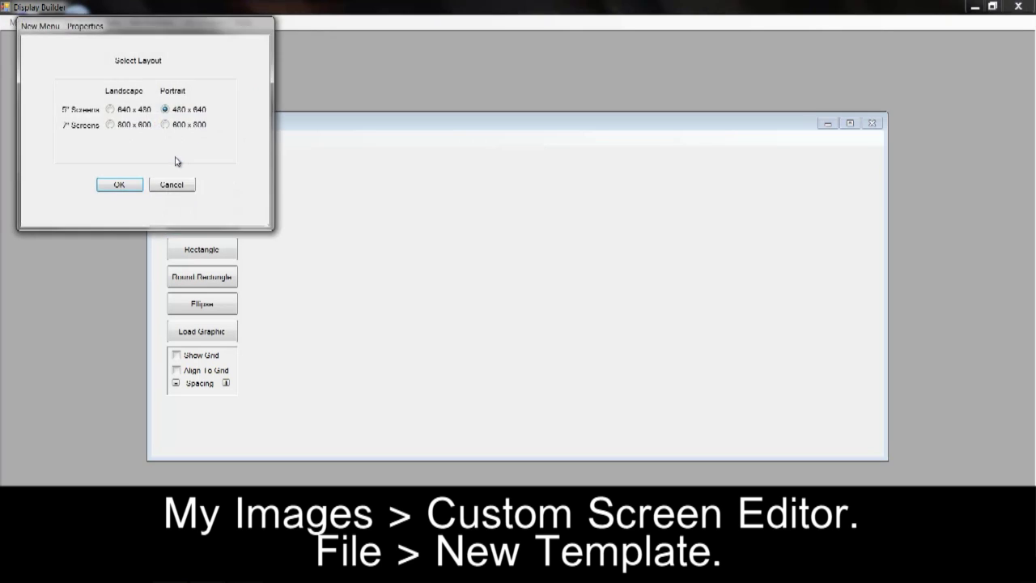
{"action": "left_click", "coordinate": [111, 109]}
{"action": "left_click", "coordinate": [120, 184]}
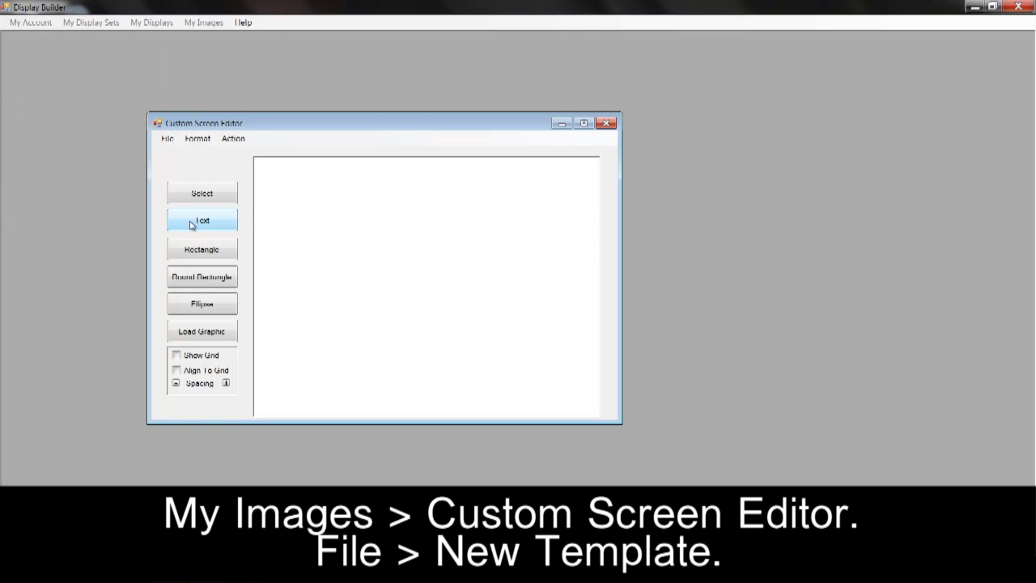
Step: Add the title 'Prime Vending' and a rounded box reading 'Touch Here to Begin' below it
{"action": "left_click", "coordinate": [202, 223]}
{"action": "left_click_drag", "start_coordinate": [299, 169], "coordinate": [298, 204]}
{"action": "type", "text": "Prime V"}
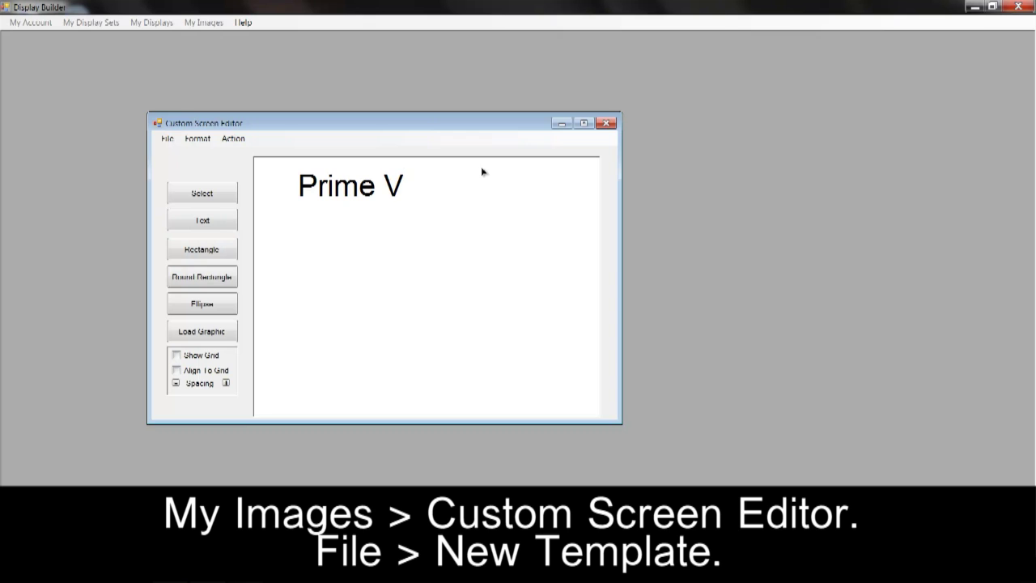
{"action": "type", "text": "ending"}
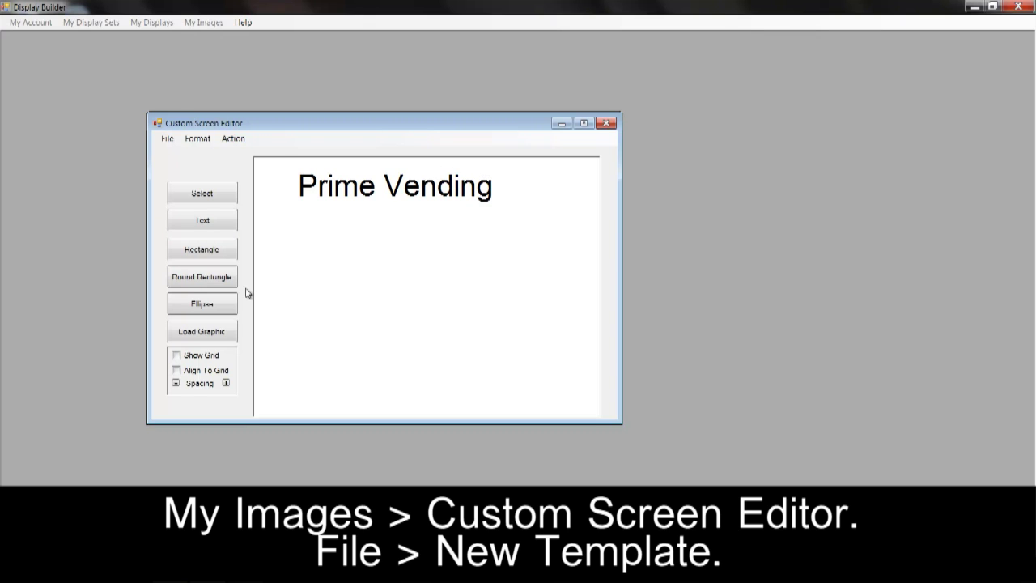
{"action": "left_click", "coordinate": [205, 283]}
{"action": "left_click_drag", "start_coordinate": [313, 291], "coordinate": [539, 357]}
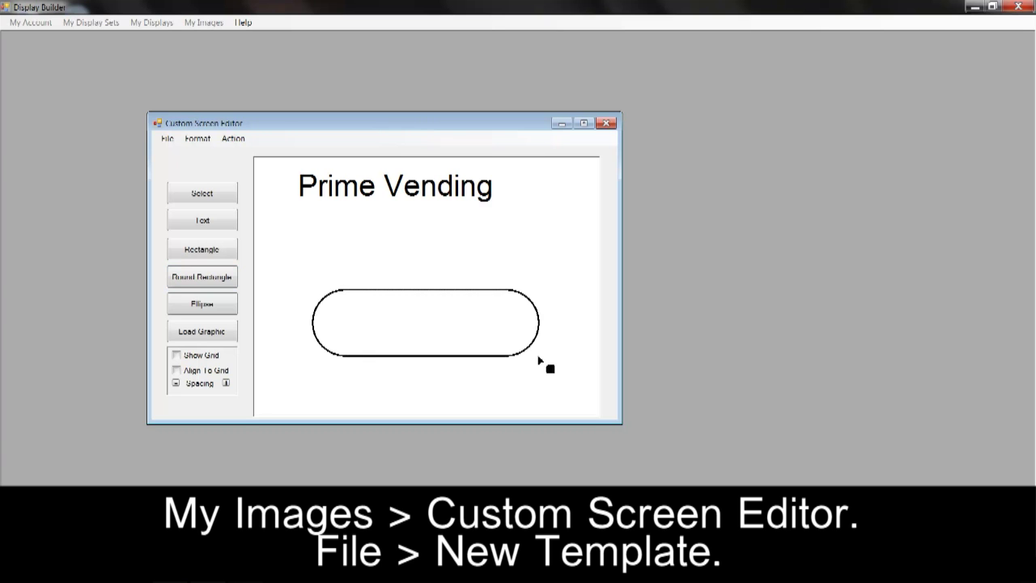
{"action": "type", "text": "Touch "}
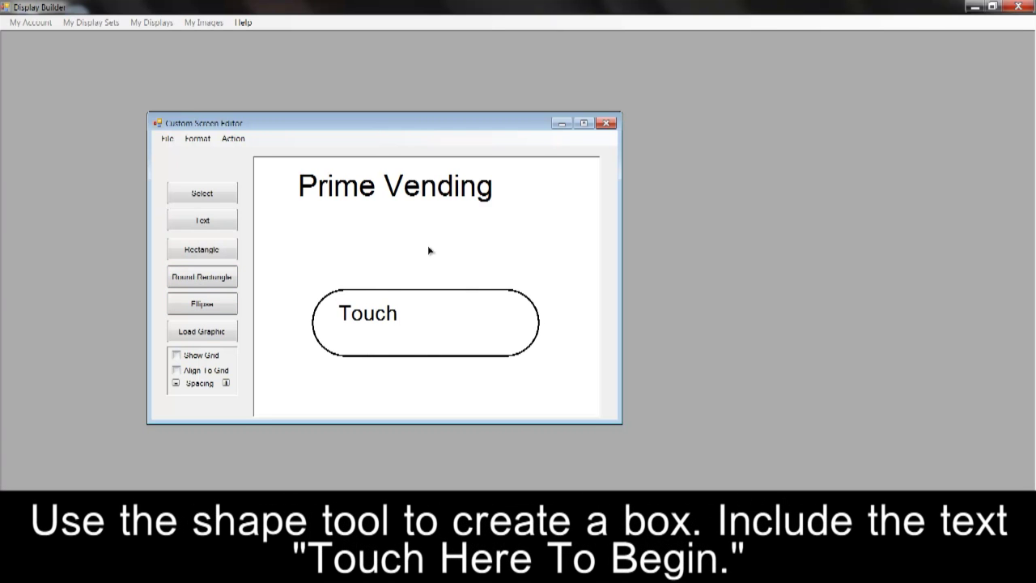
{"action": "type", "text": "Here to Begin"}
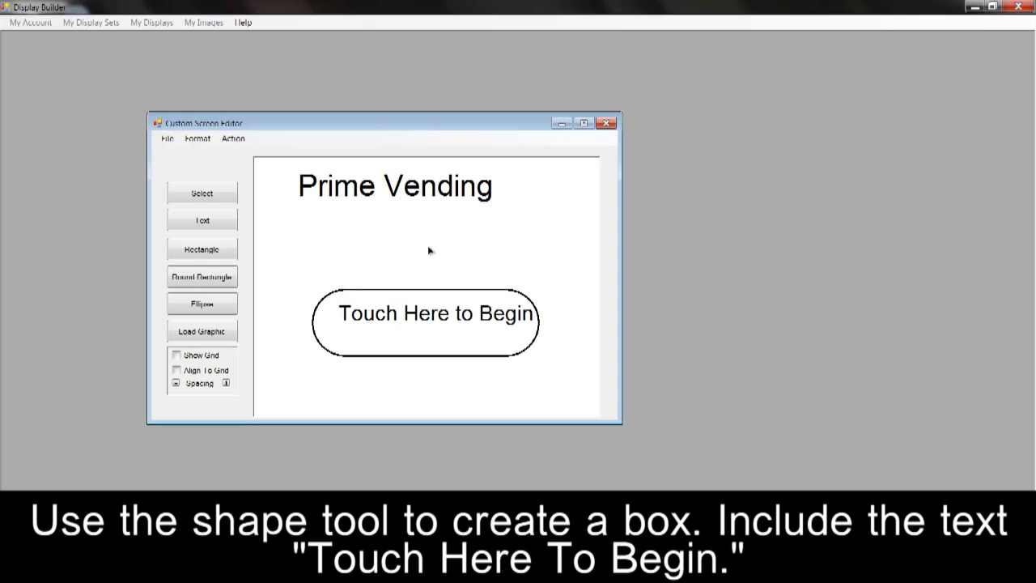
Step: Centre 'Touch Here to Begin' inside its box and shift the Prime Vending title right and down
{"action": "left_click", "coordinate": [204, 195]}
{"action": "left_click_drag", "start_coordinate": [455, 318], "coordinate": [455, 332]}
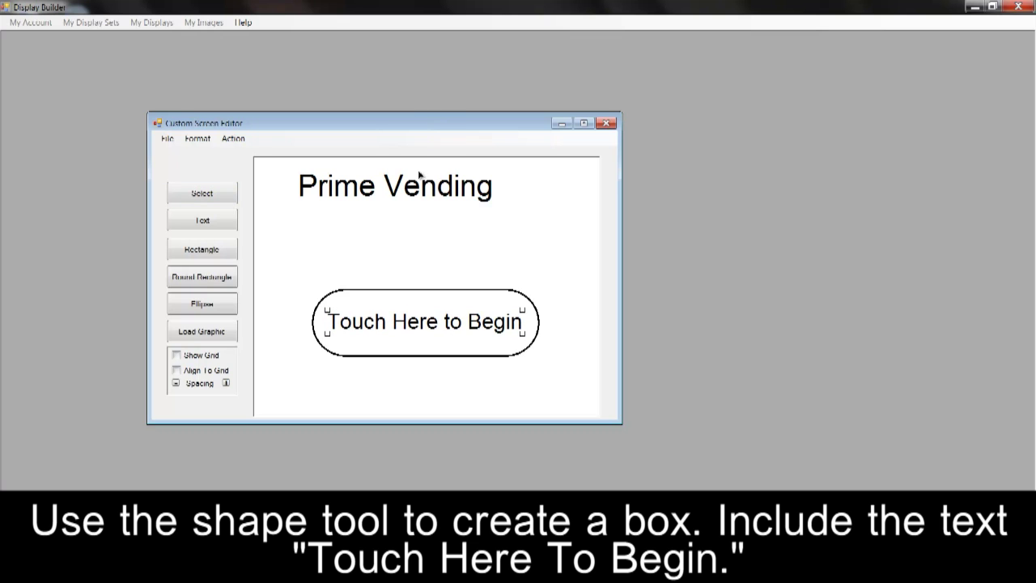
{"action": "left_click_drag", "start_coordinate": [419, 174], "coordinate": [451, 214]}
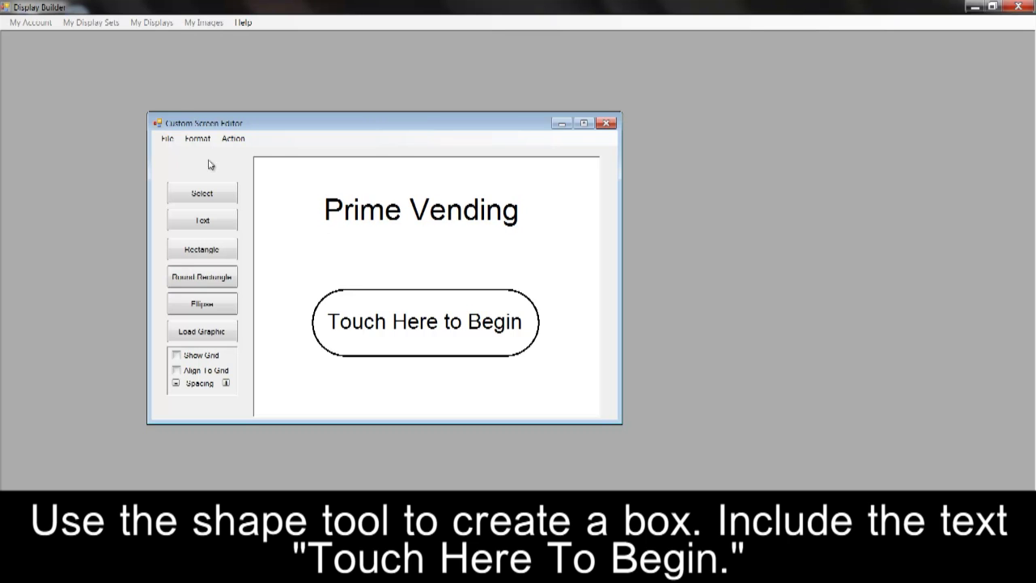
{"action": "left_click", "coordinate": [167, 143]}
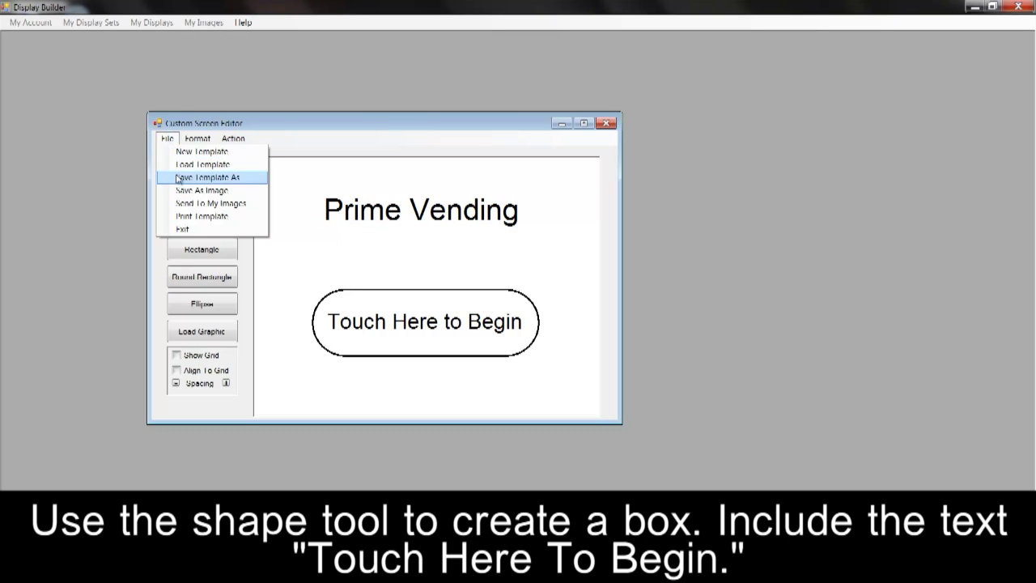
Step: Save the Prime Vending page to My Images under the name home_screen
{"action": "left_click", "coordinate": [193, 205]}
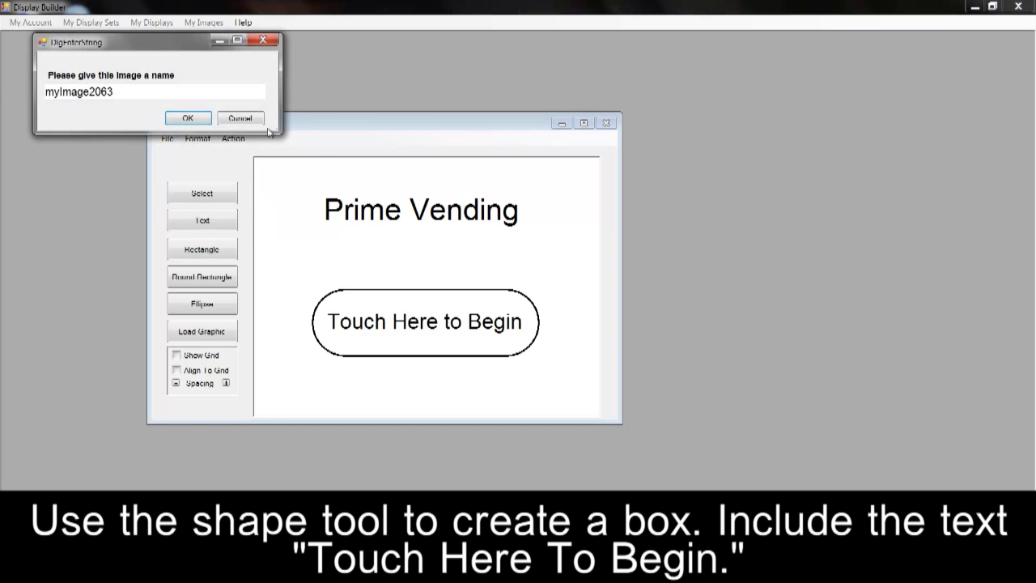
{"action": "left_click_drag", "start_coordinate": [171, 97], "coordinate": [23, 87]}
{"action": "type", "text": "home_screen"}
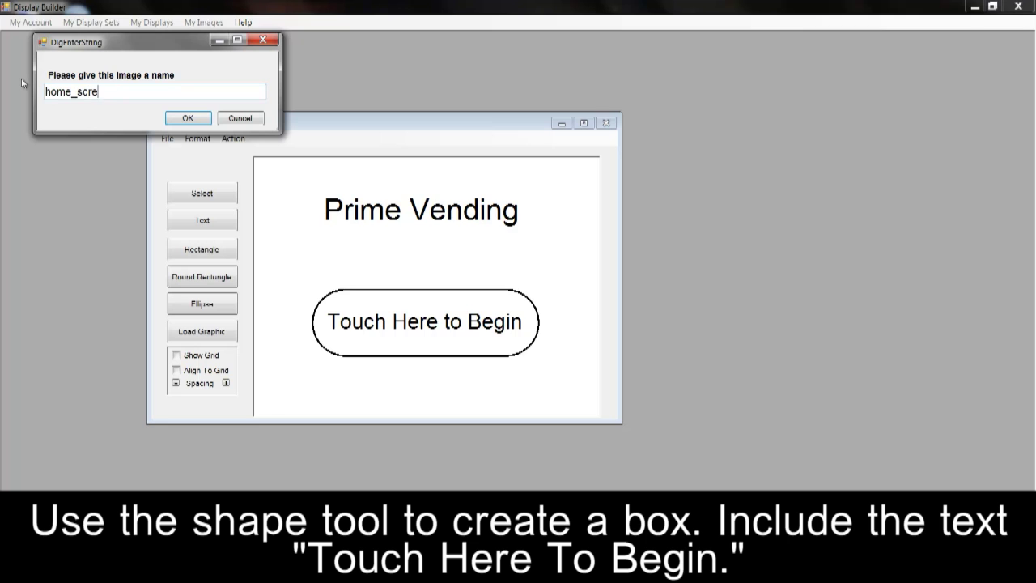
{"action": "left_click", "coordinate": [184, 120]}
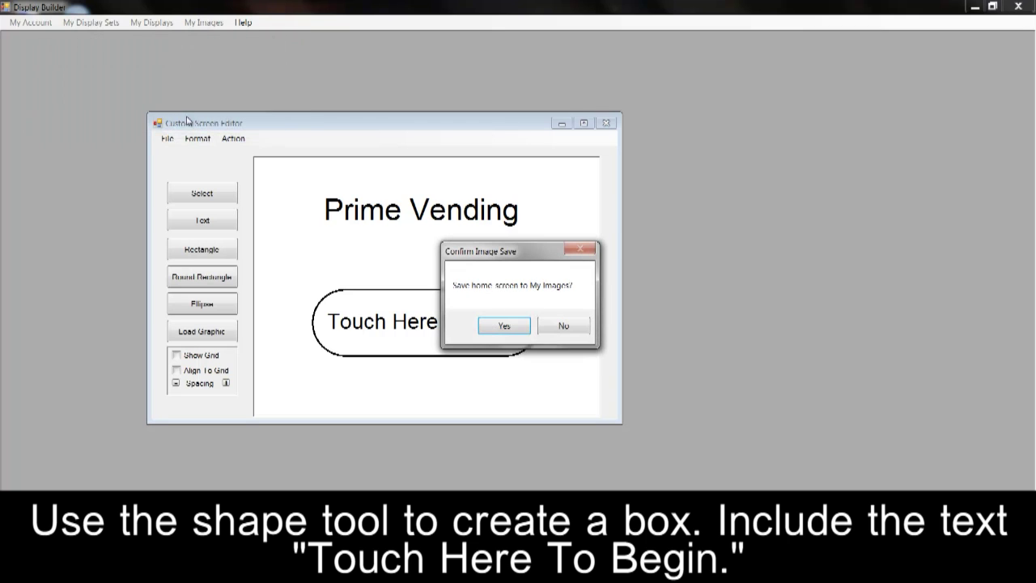
{"action": "left_click", "coordinate": [502, 326]}
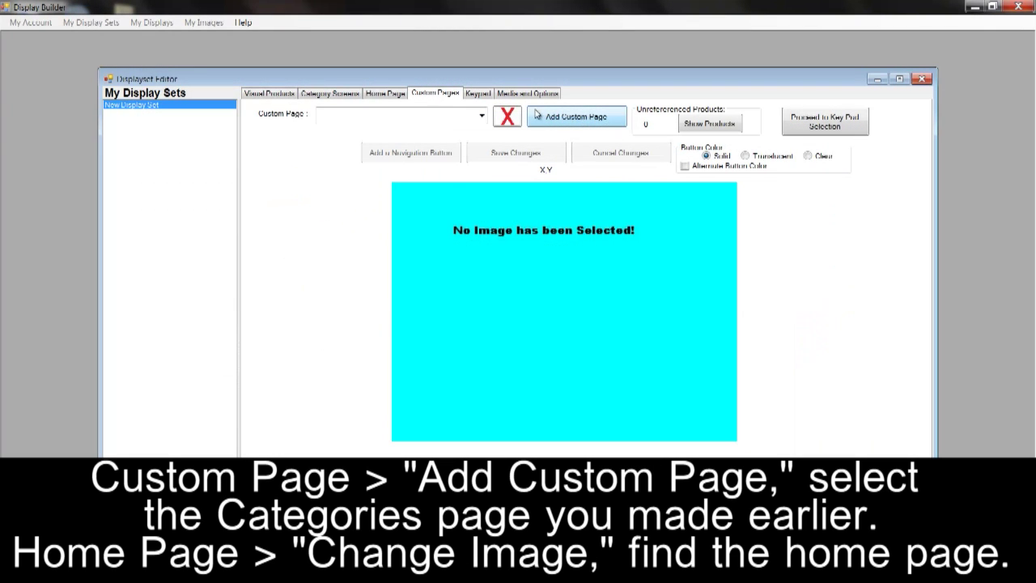
Step: Add category_screen as a custom page of the display set
{"action": "left_click", "coordinate": [536, 114]}
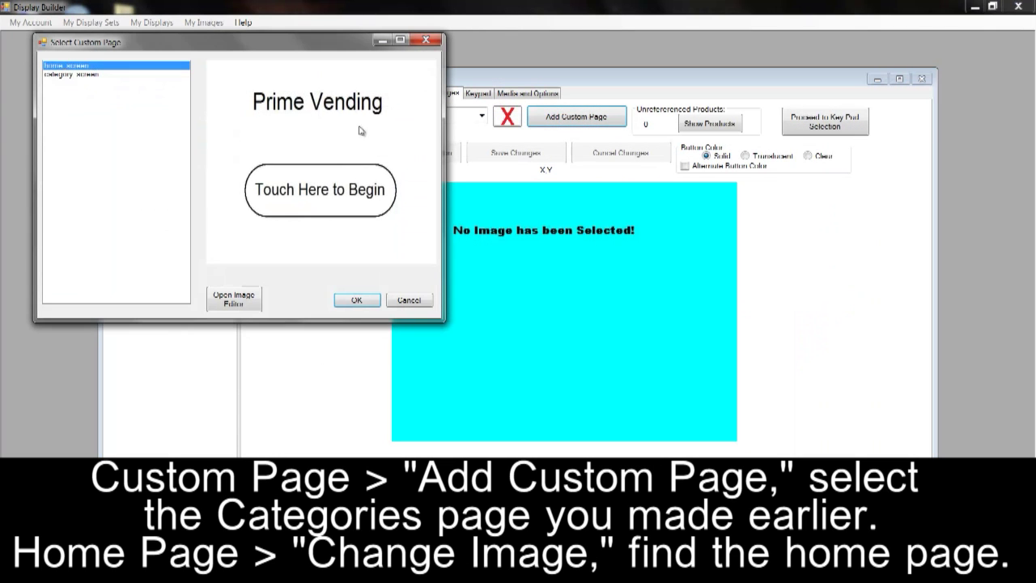
{"action": "left_click", "coordinate": [84, 76]}
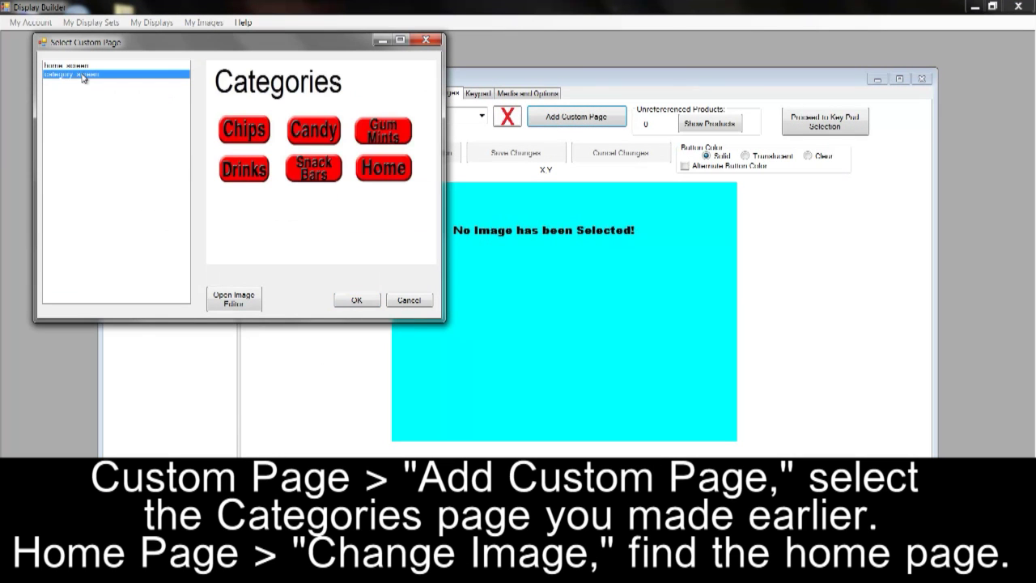
{"action": "left_click", "coordinate": [362, 304]}
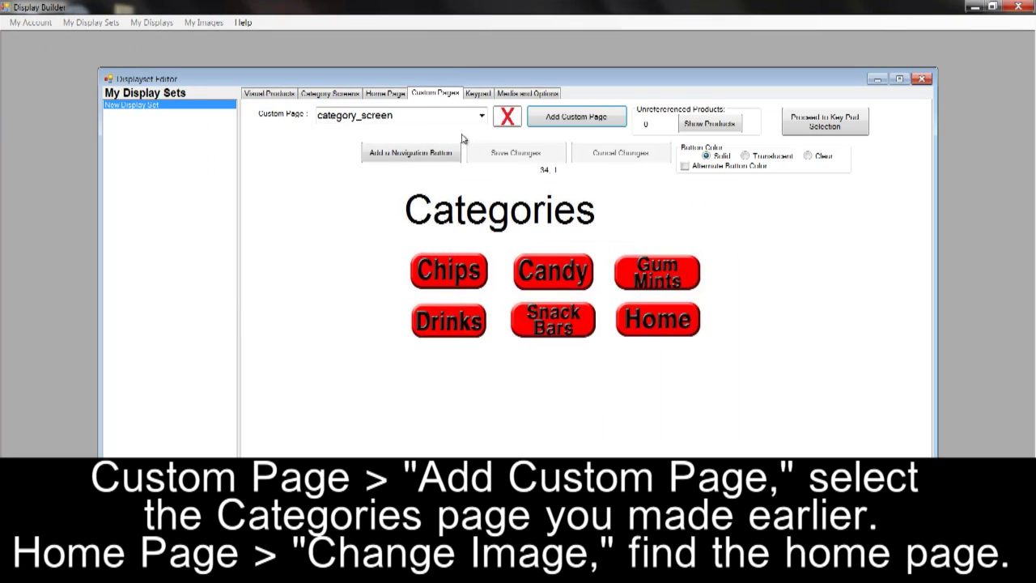
Step: Set the display set's home page image to home_screen
{"action": "left_click", "coordinate": [387, 94]}
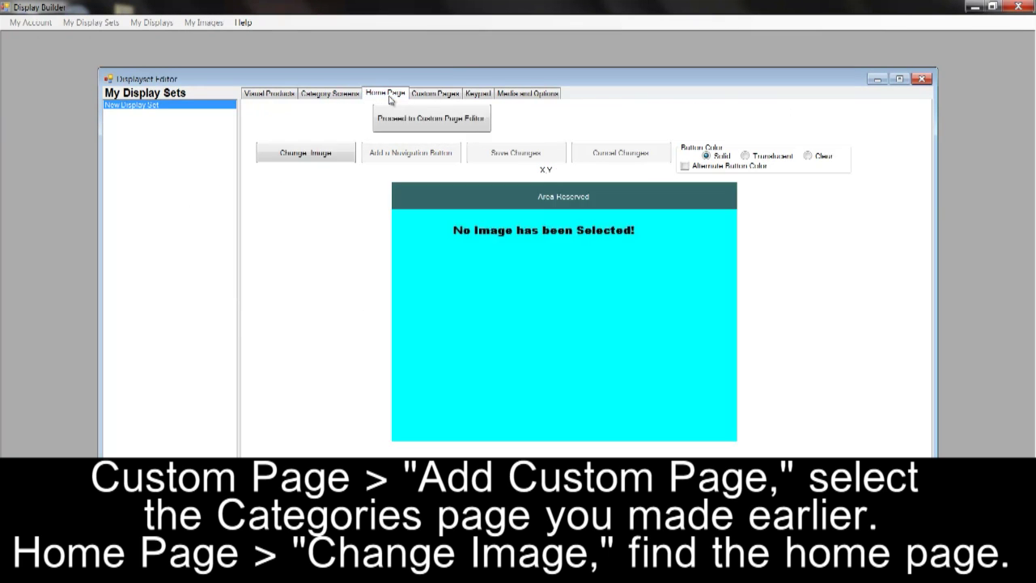
{"action": "left_click", "coordinate": [333, 154]}
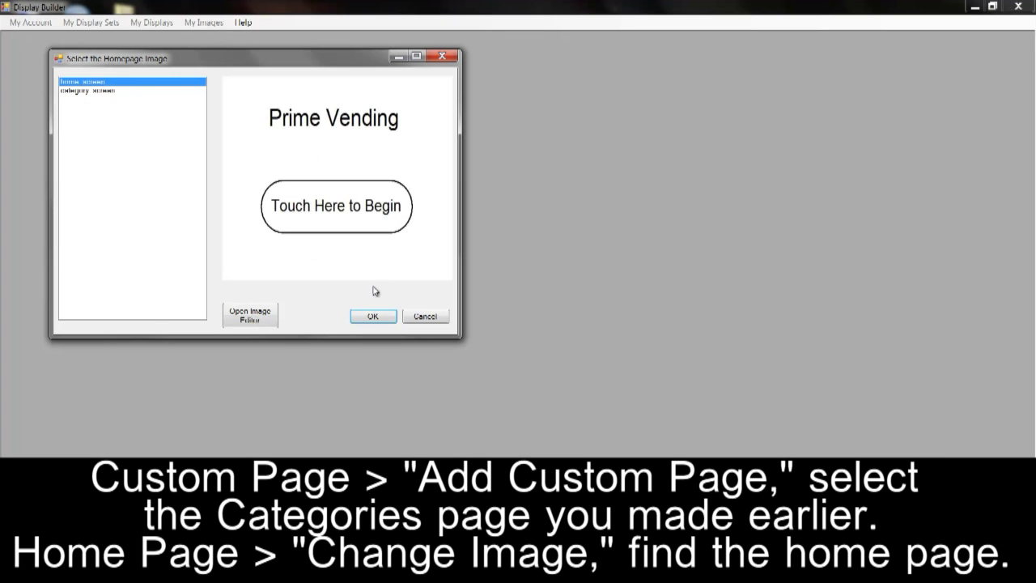
{"action": "left_click", "coordinate": [368, 316]}
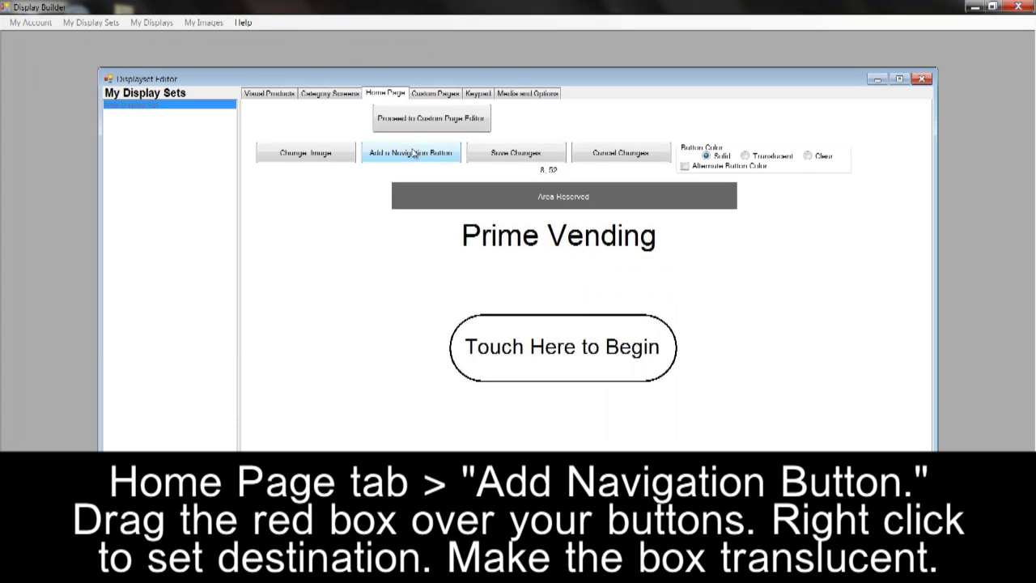
Step: Add a translucent navigation box and size it over the Touch Here to Begin button
{"action": "left_click", "coordinate": [413, 153]}
{"action": "left_click_drag", "start_coordinate": [396, 210], "coordinate": [438, 306]}
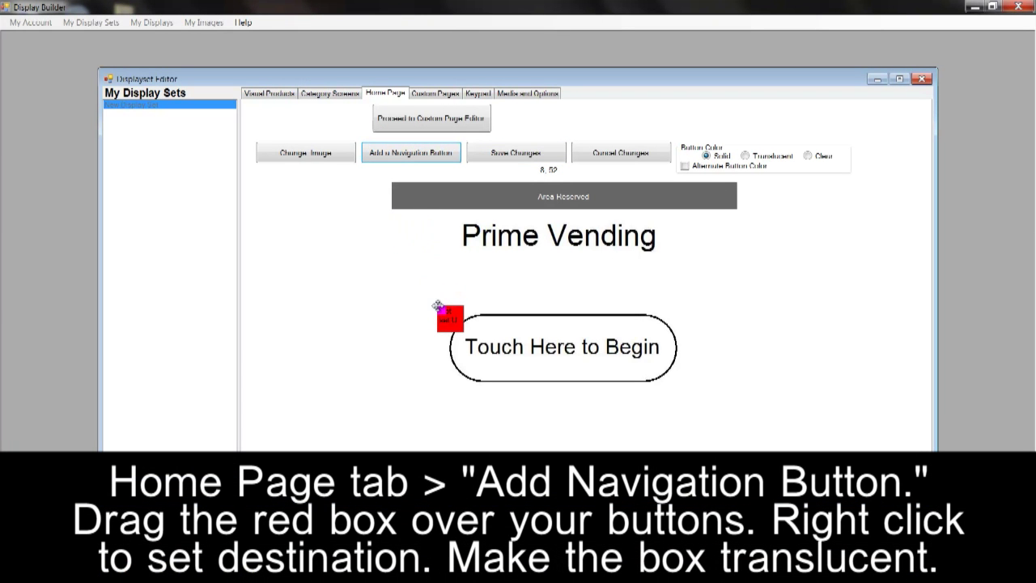
{"action": "left_click", "coordinate": [743, 157]}
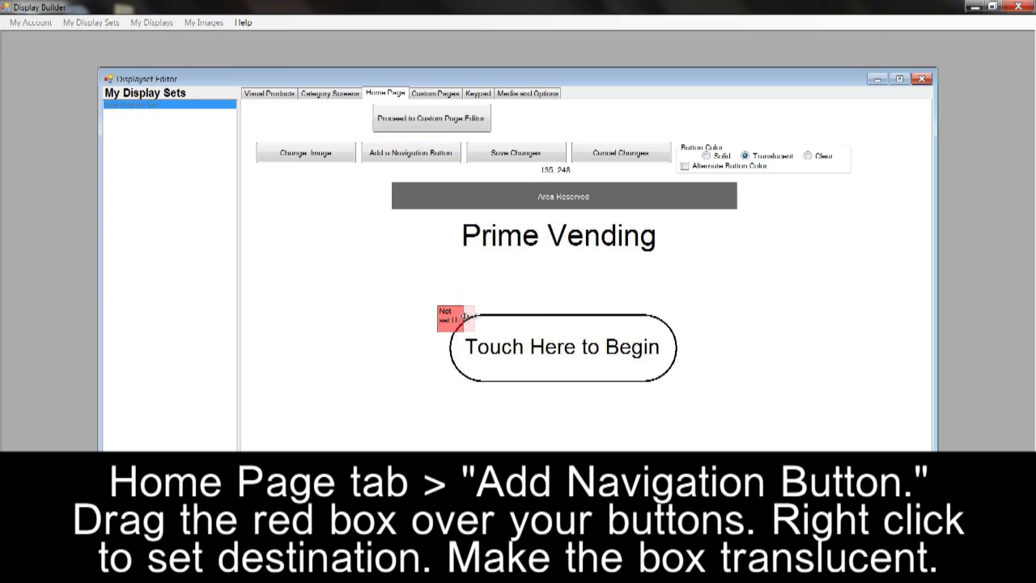
{"action": "left_click_drag", "start_coordinate": [464, 317], "coordinate": [696, 312]}
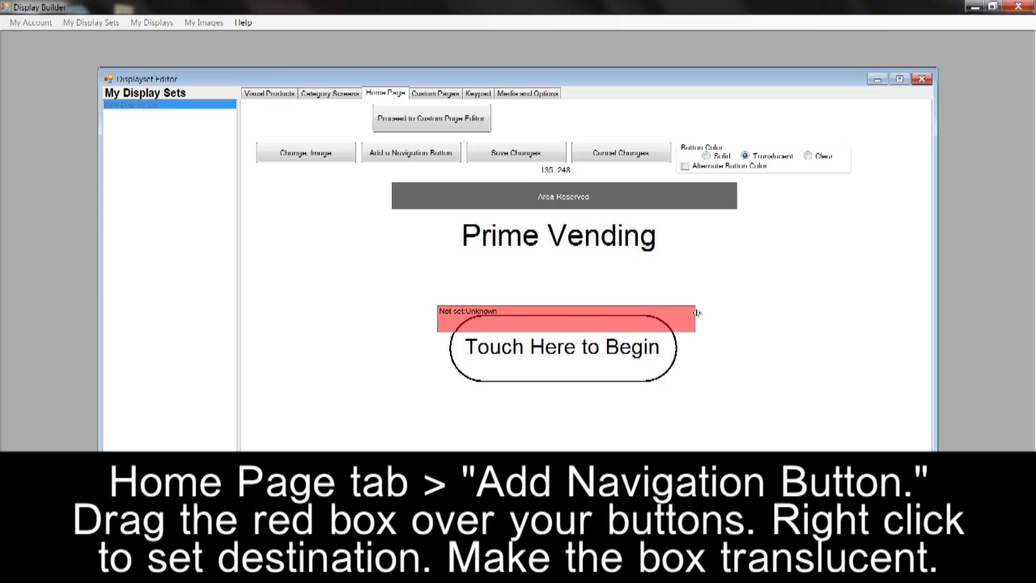
{"action": "left_click_drag", "start_coordinate": [547, 331], "coordinate": [551, 401]}
{"action": "left_click_drag", "start_coordinate": [555, 308], "coordinate": [555, 299]}
Step: Set the navigation box's destination to the category screen
{"action": "right_click", "coordinate": [545, 346]}
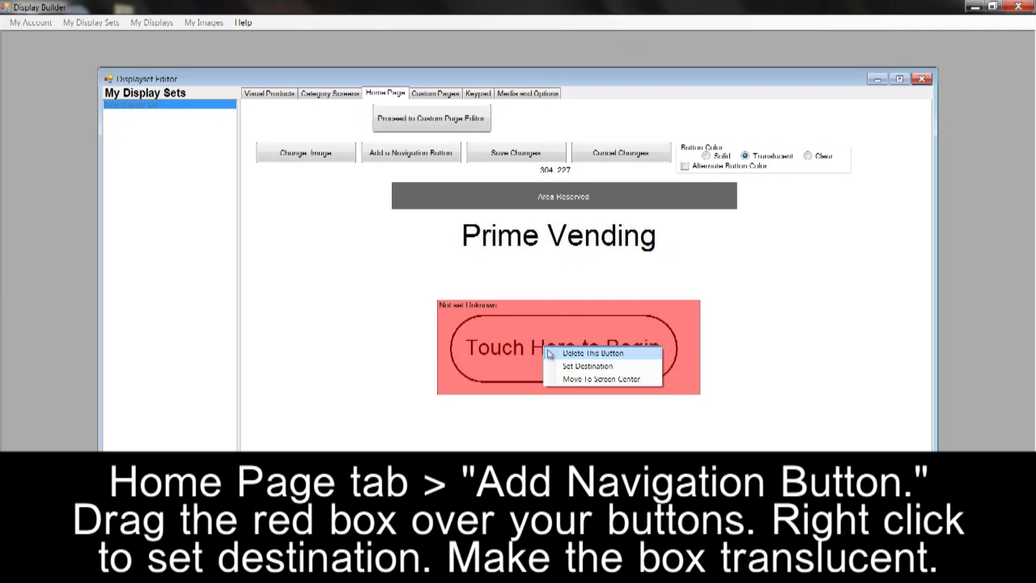
{"action": "left_click", "coordinate": [567, 366]}
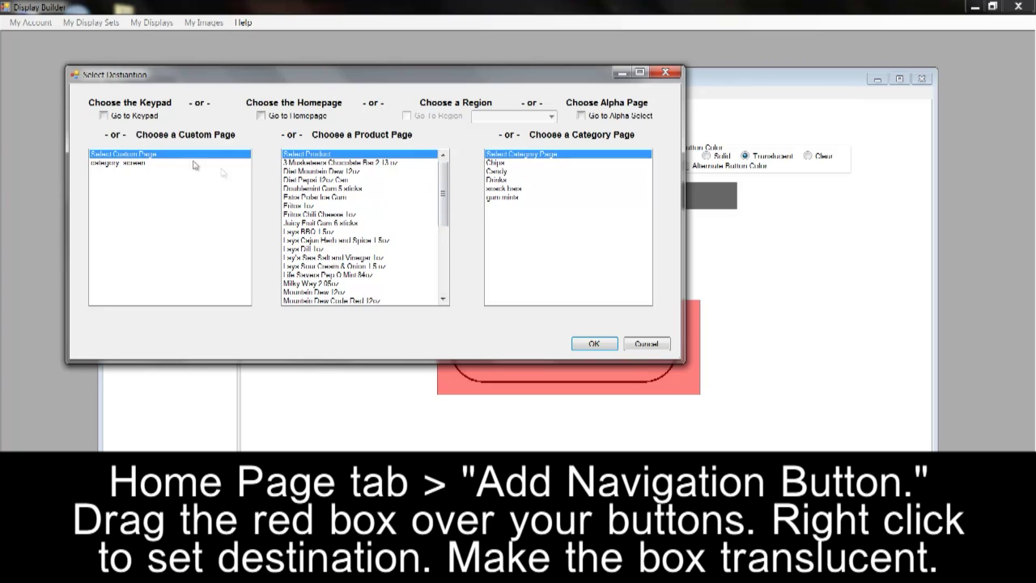
{"action": "left_click", "coordinate": [159, 165]}
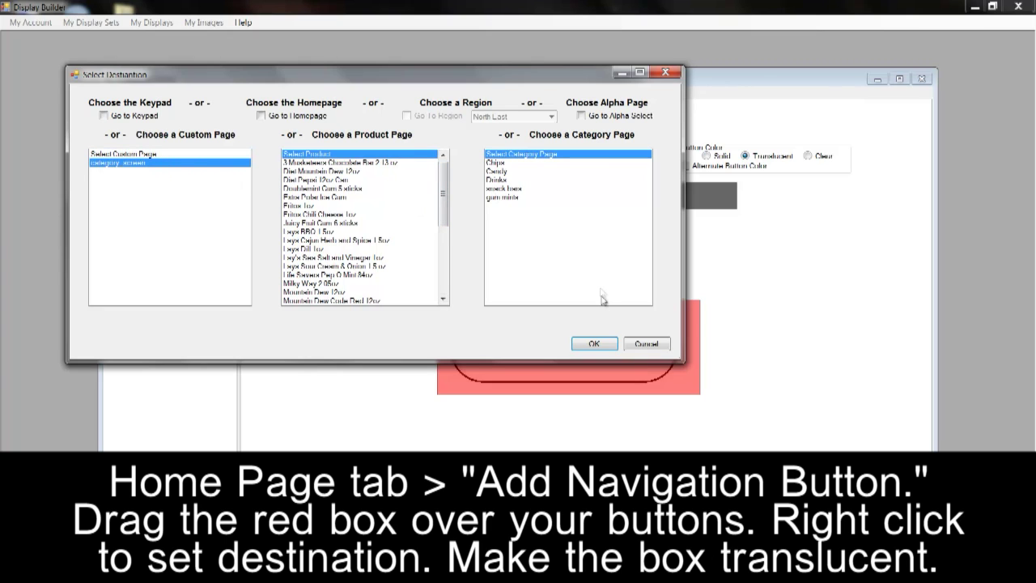
{"action": "left_click", "coordinate": [603, 344]}
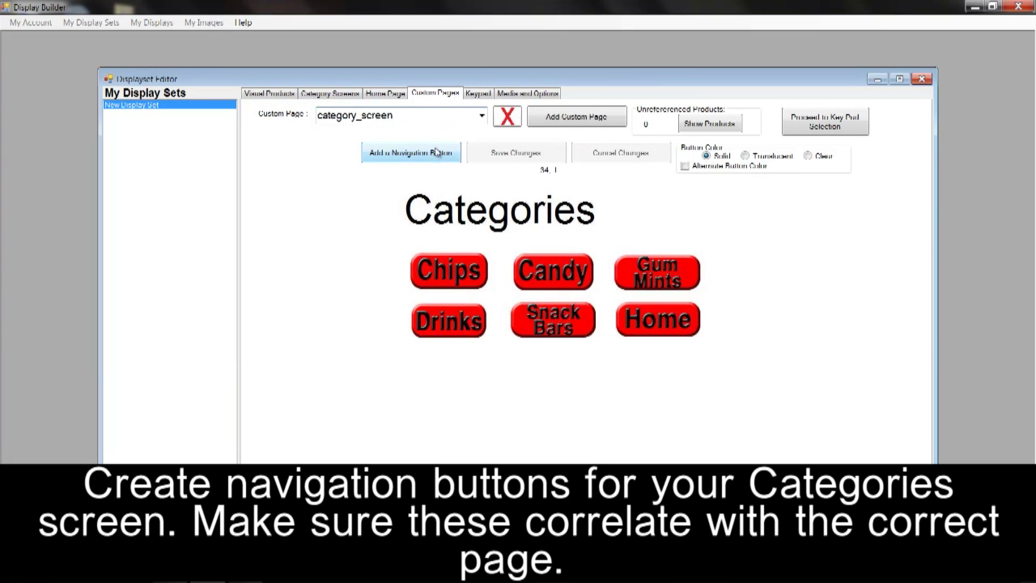
Step: Cover the Chips button with a clear navigation box that leads to the Chips category page
{"action": "left_click", "coordinate": [433, 160]}
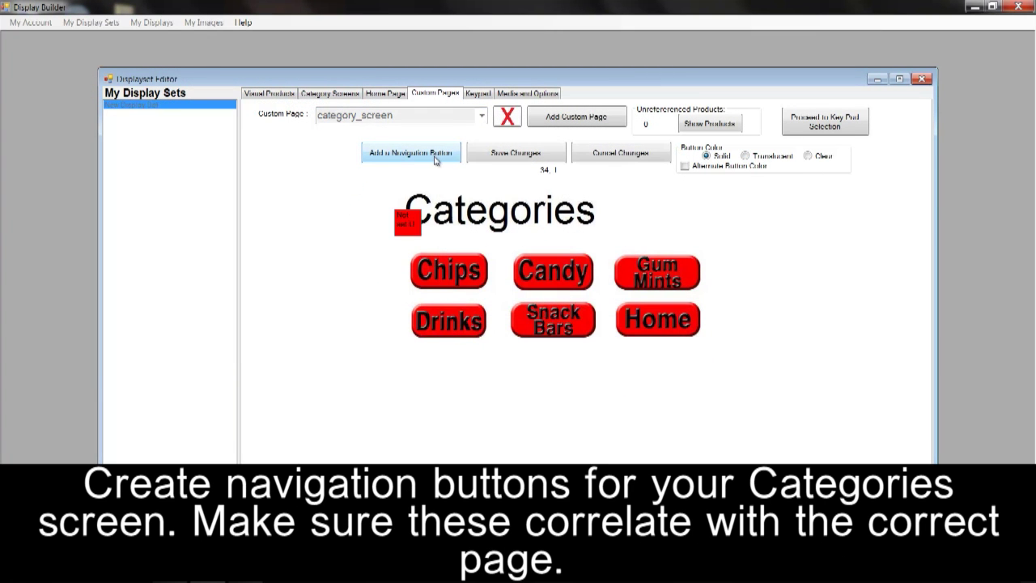
{"action": "left_click", "coordinate": [744, 156]}
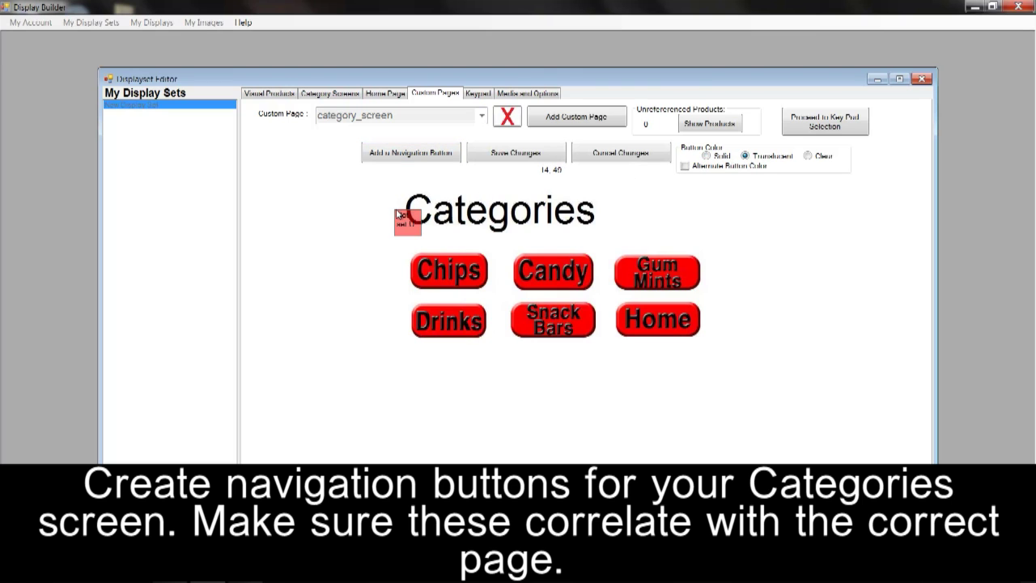
{"action": "left_click_drag", "start_coordinate": [396, 212], "coordinate": [479, 291]}
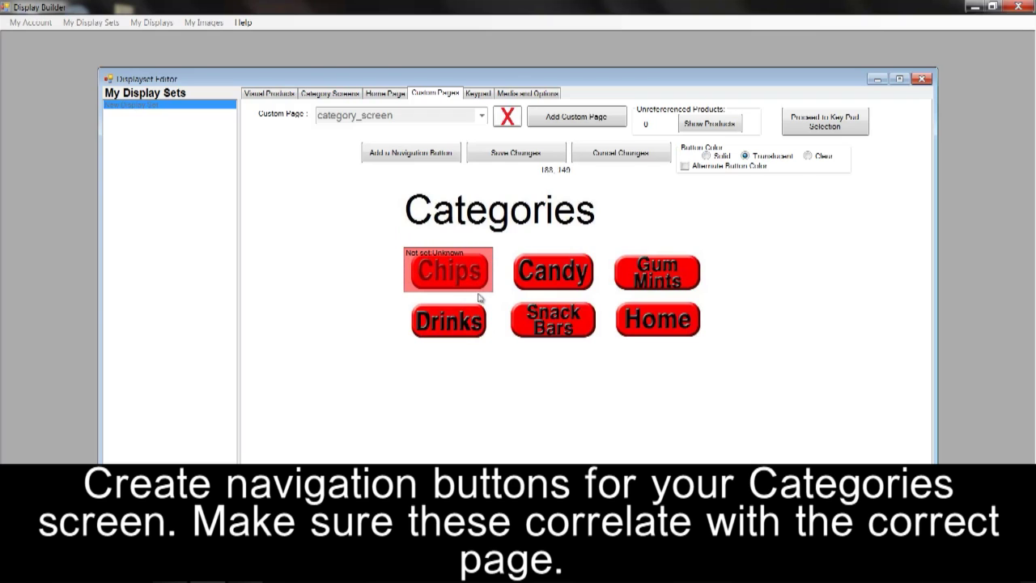
{"action": "left_click", "coordinate": [808, 156]}
{"action": "right_click", "coordinate": [455, 261]}
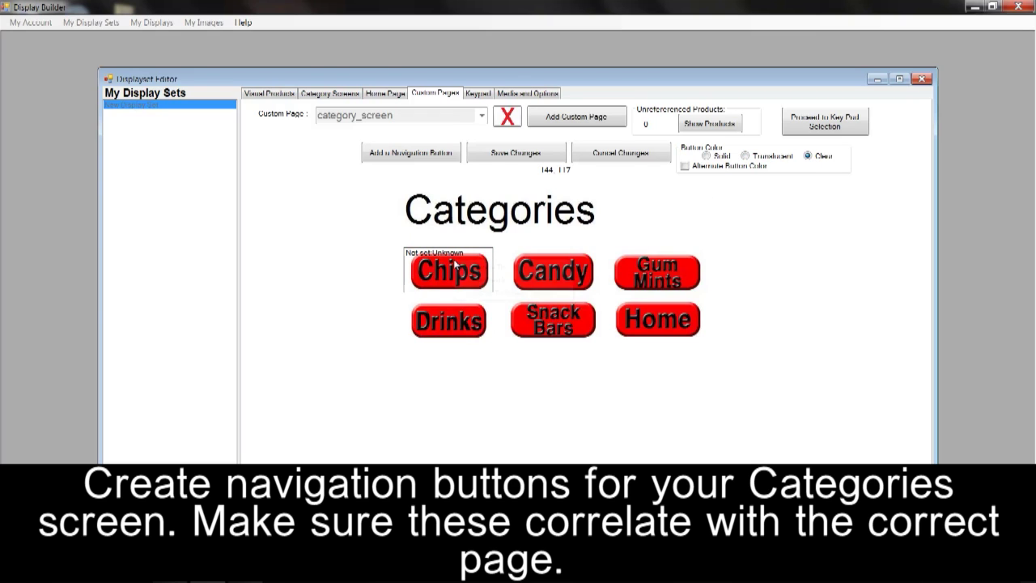
{"action": "left_click", "coordinate": [489, 279]}
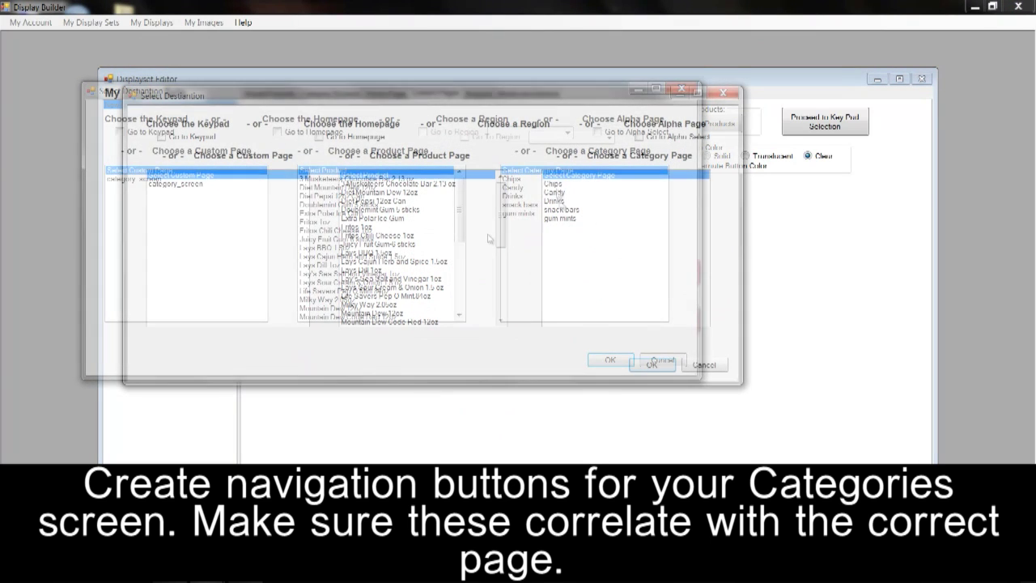
{"action": "left_click", "coordinate": [555, 185]}
{"action": "left_click", "coordinate": [651, 365]}
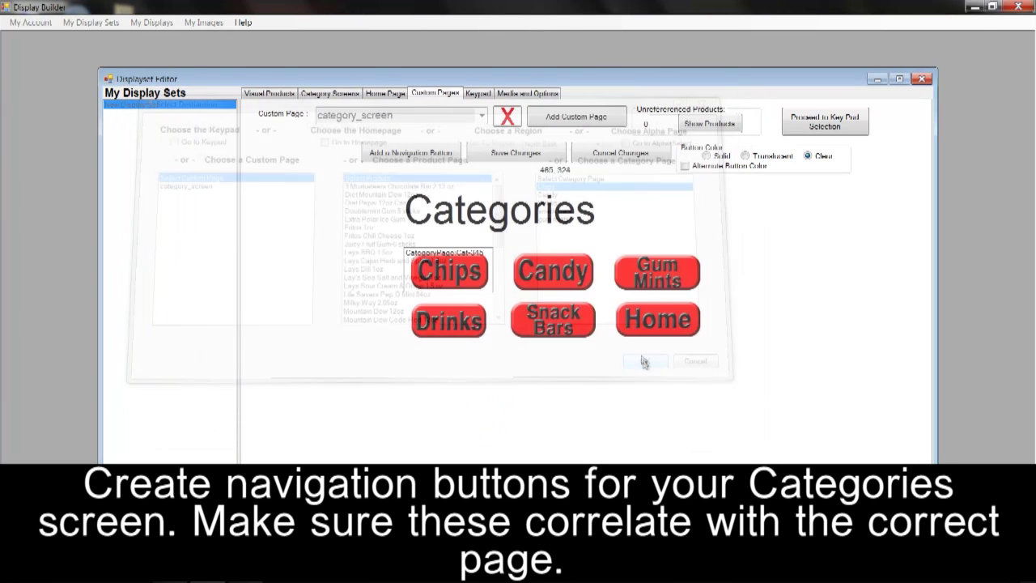
Step: Place a navigation box over Home linking to the homepage, then save the category screen
{"action": "left_click", "coordinate": [745, 155]}
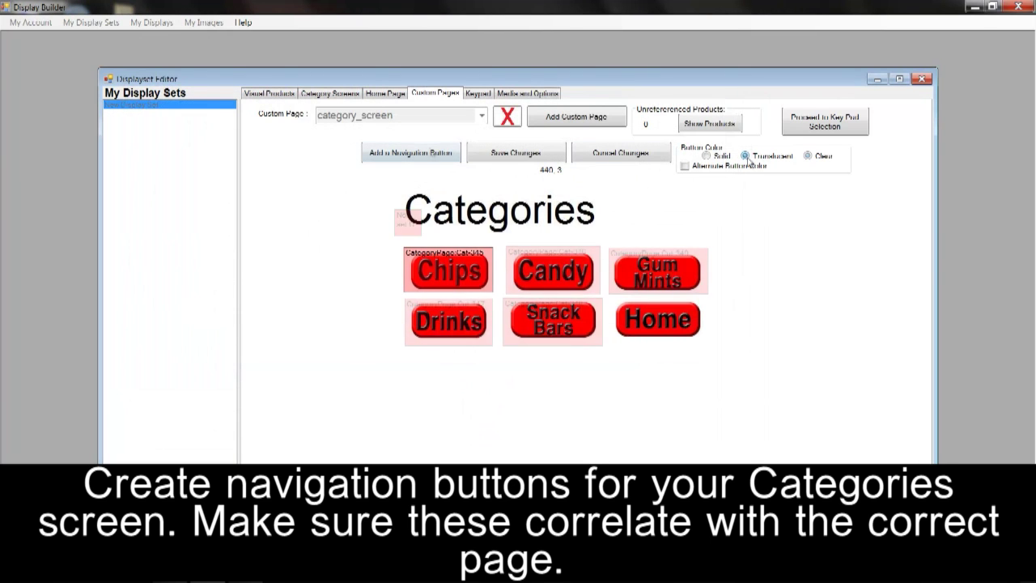
{"action": "left_click_drag", "start_coordinate": [407, 214], "coordinate": [692, 354]}
{"action": "right_click", "coordinate": [664, 324]}
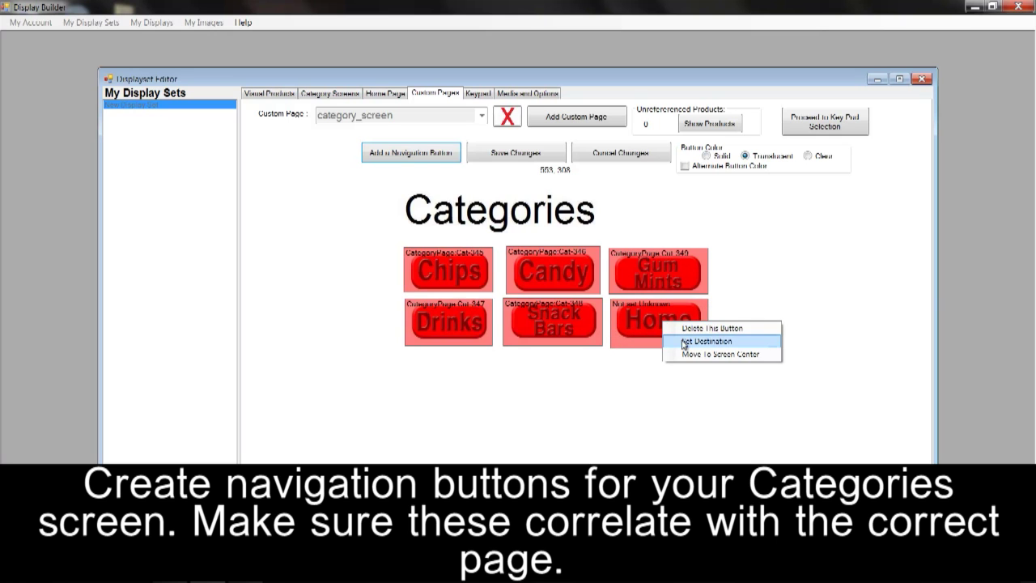
{"action": "left_click", "coordinate": [683, 342]}
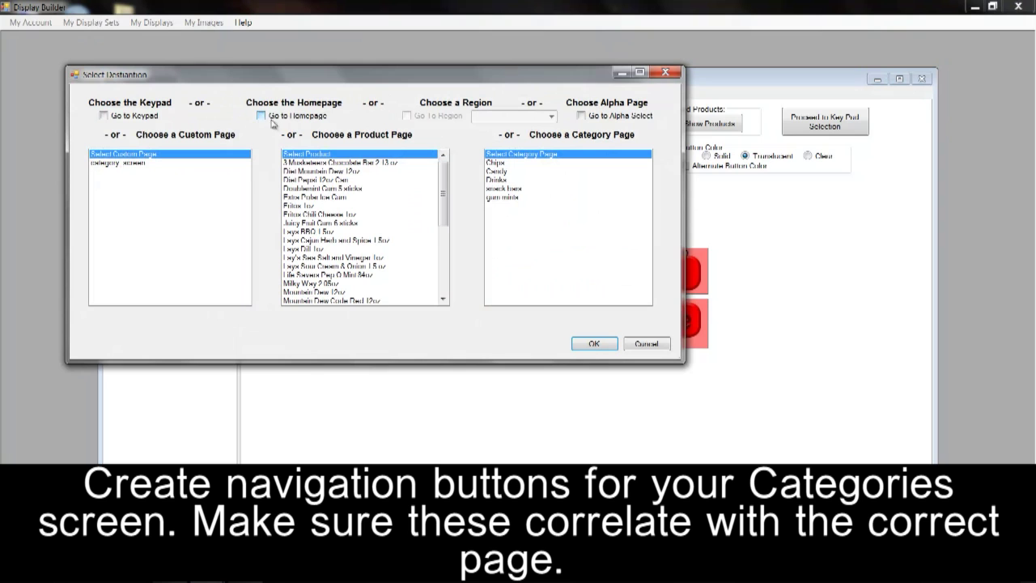
{"action": "left_click", "coordinate": [262, 118]}
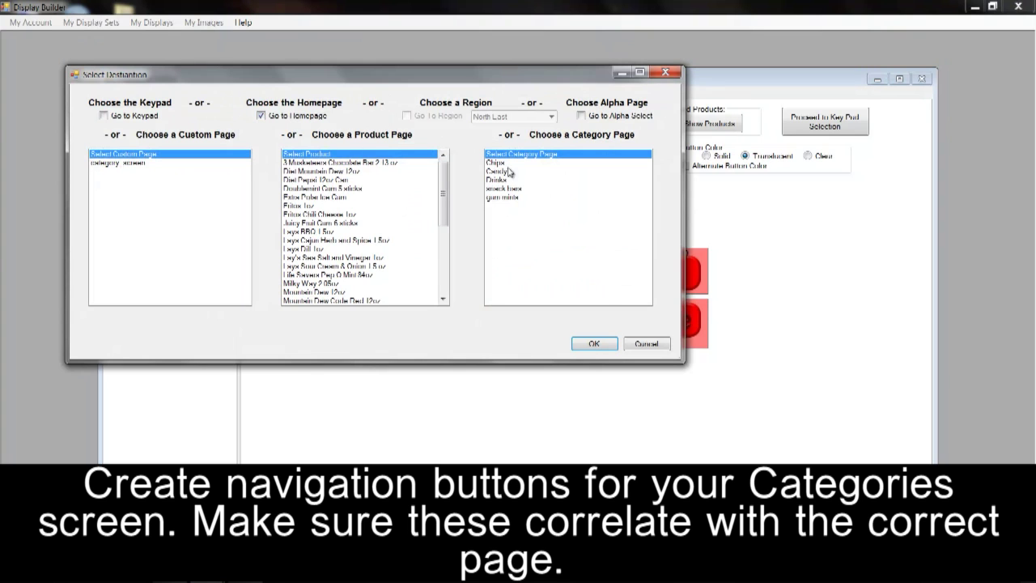
{"action": "left_click", "coordinate": [596, 343]}
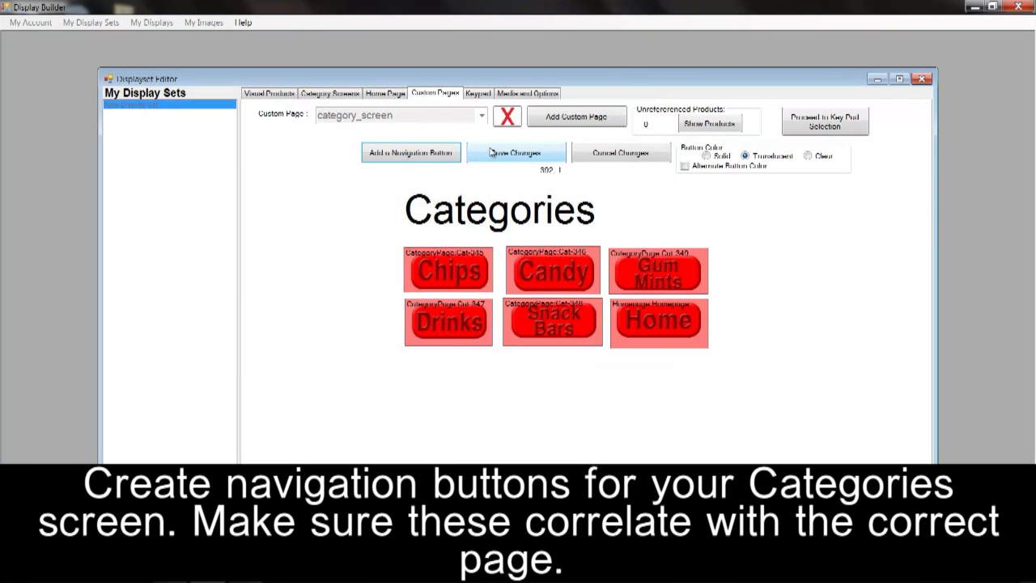
{"action": "left_click", "coordinate": [484, 149]}
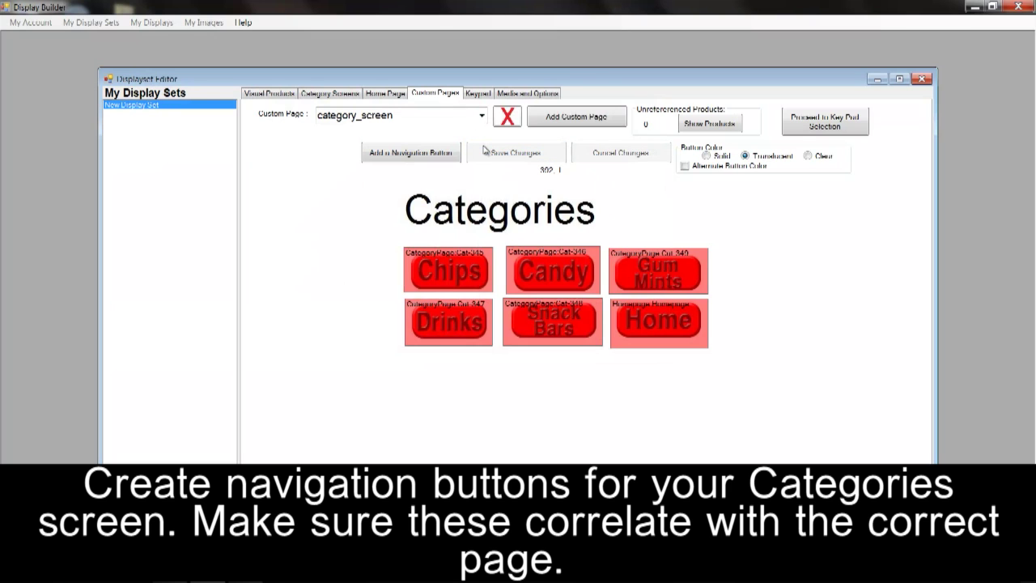
{"action": "left_click", "coordinate": [479, 94]}
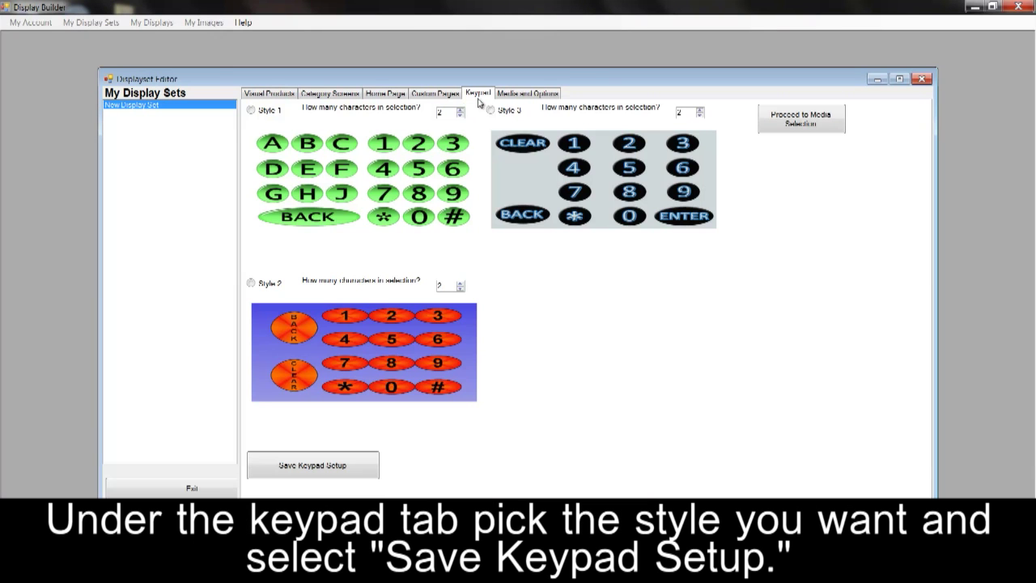
Step: Save the keypad setup with the green Style 1 keypad selected
{"action": "left_click", "coordinate": [364, 467]}
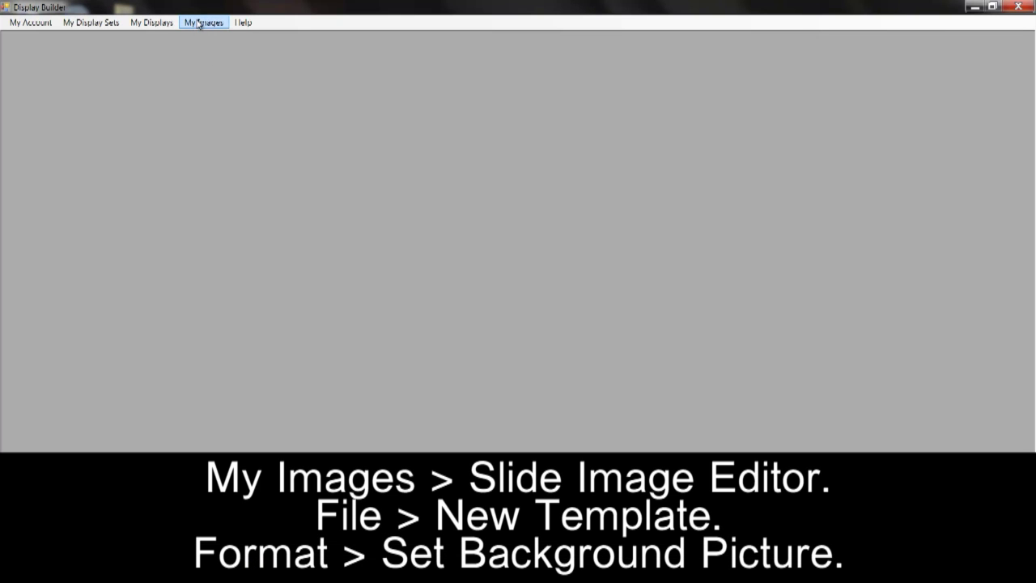
Step: Start a new blank 640 x 480 landscape template in the slide editor
{"action": "left_click", "coordinate": [197, 22]}
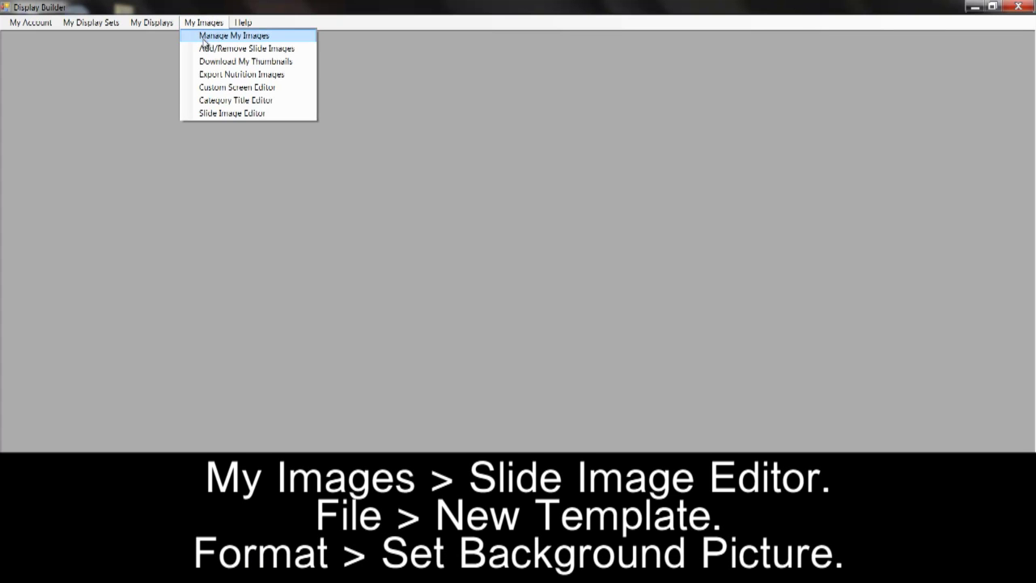
{"action": "left_click", "coordinate": [217, 113]}
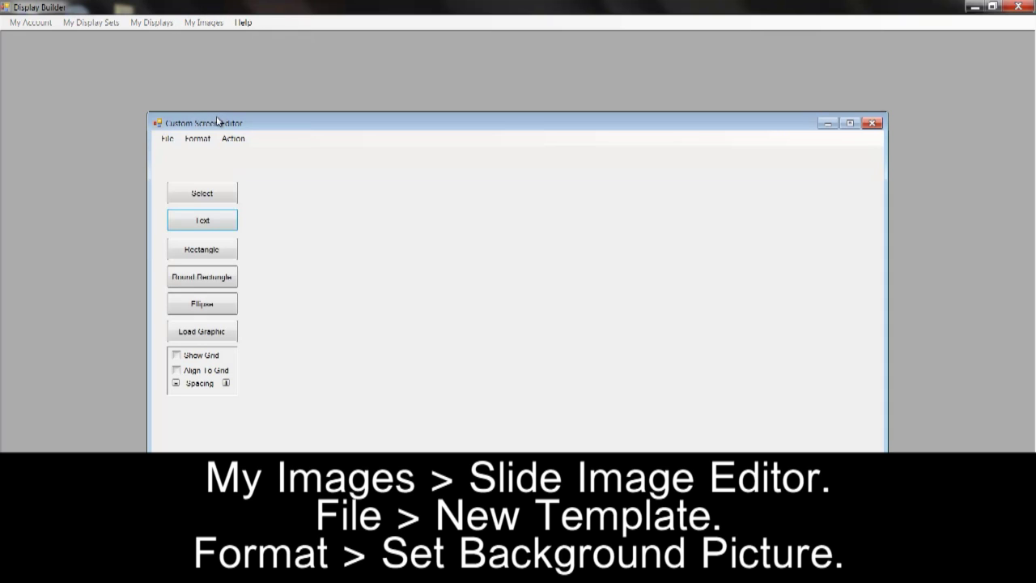
{"action": "left_click", "coordinate": [167, 139]}
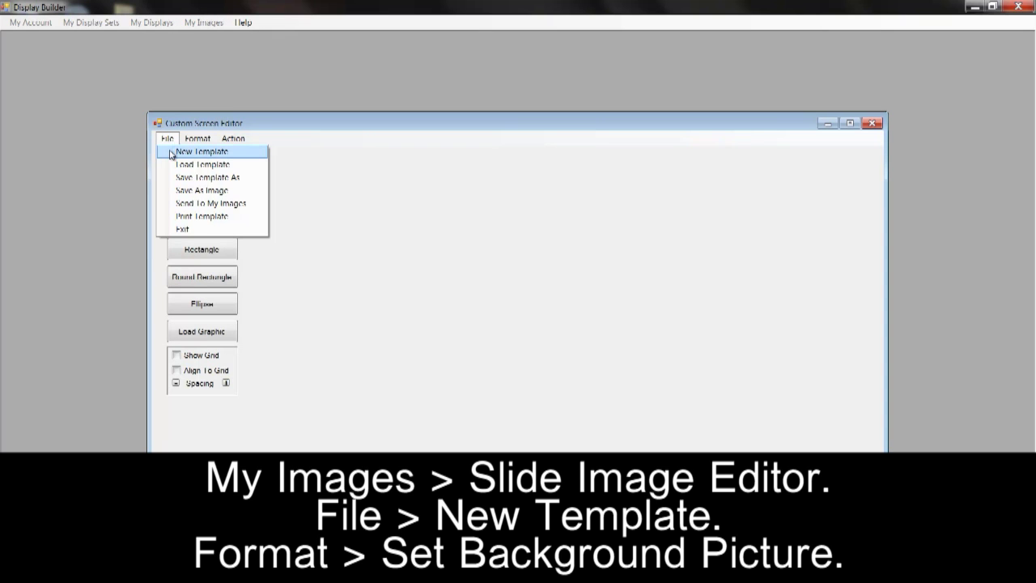
{"action": "left_click", "coordinate": [171, 152]}
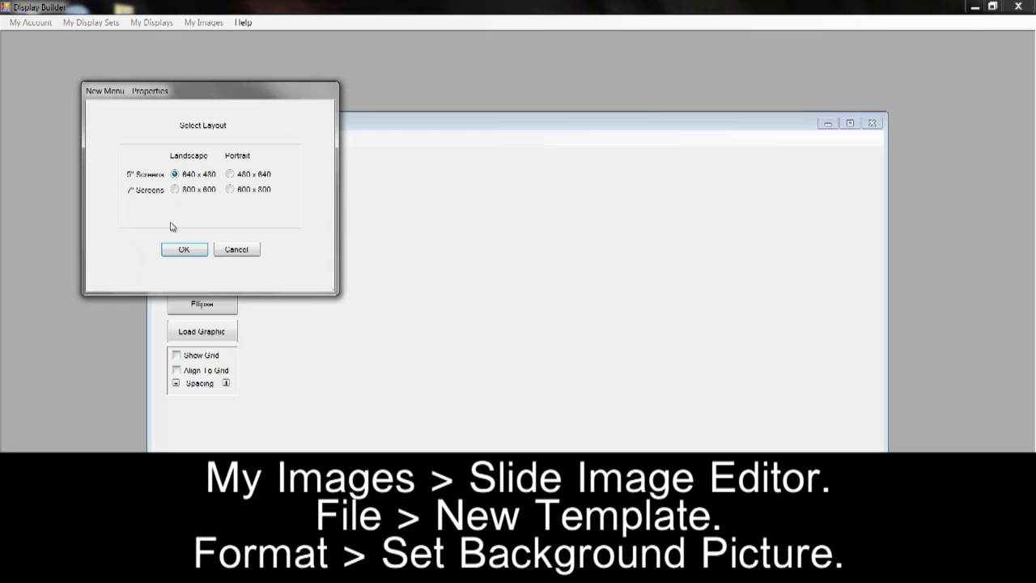
{"action": "left_click", "coordinate": [181, 250]}
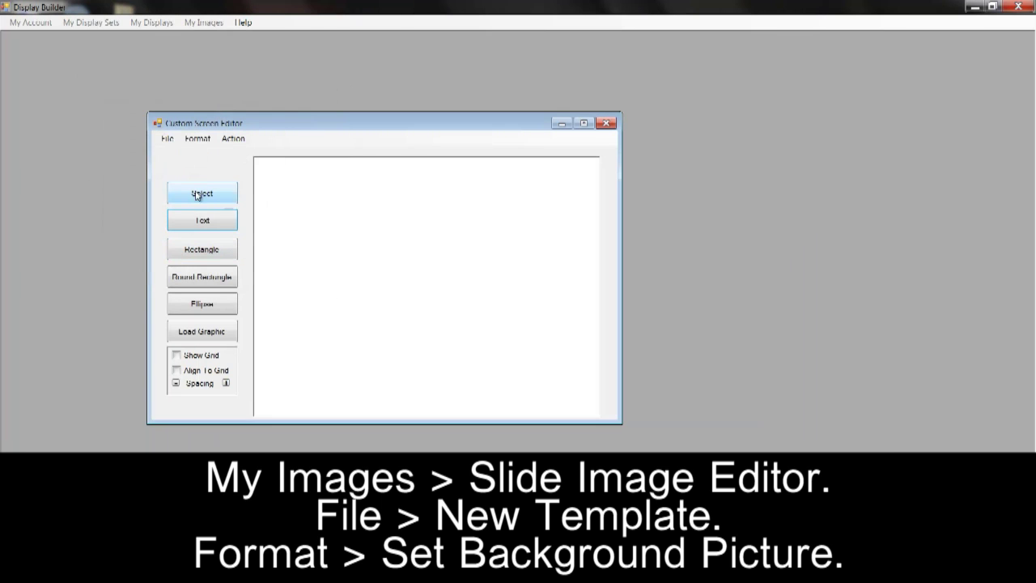
Step: Set the template's background picture to the anniversary image from Vandelay > 640
{"action": "left_click", "coordinate": [195, 140]}
{"action": "mouse_move", "coordinate": [242, 164]}
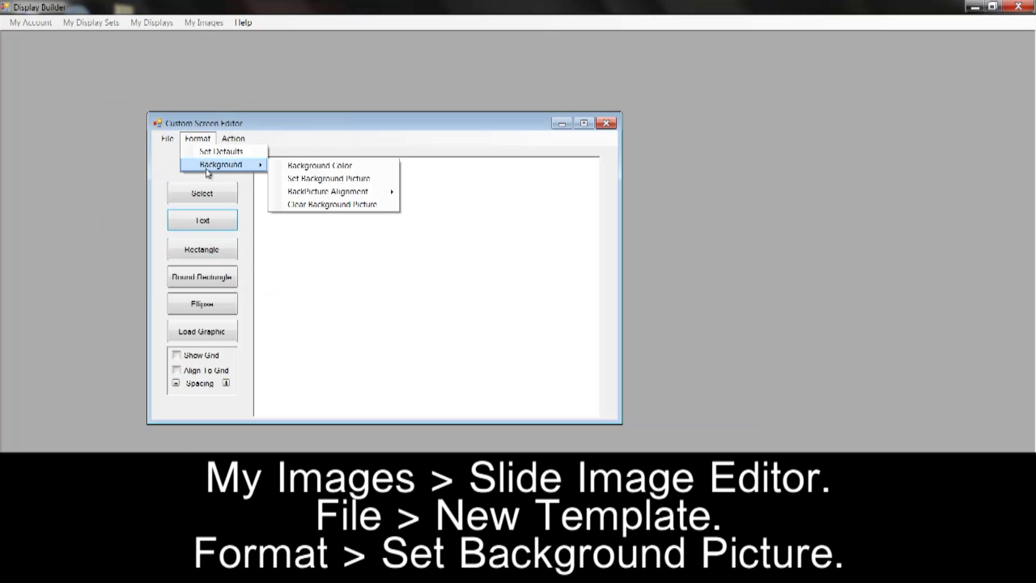
{"action": "left_click", "coordinate": [311, 178]}
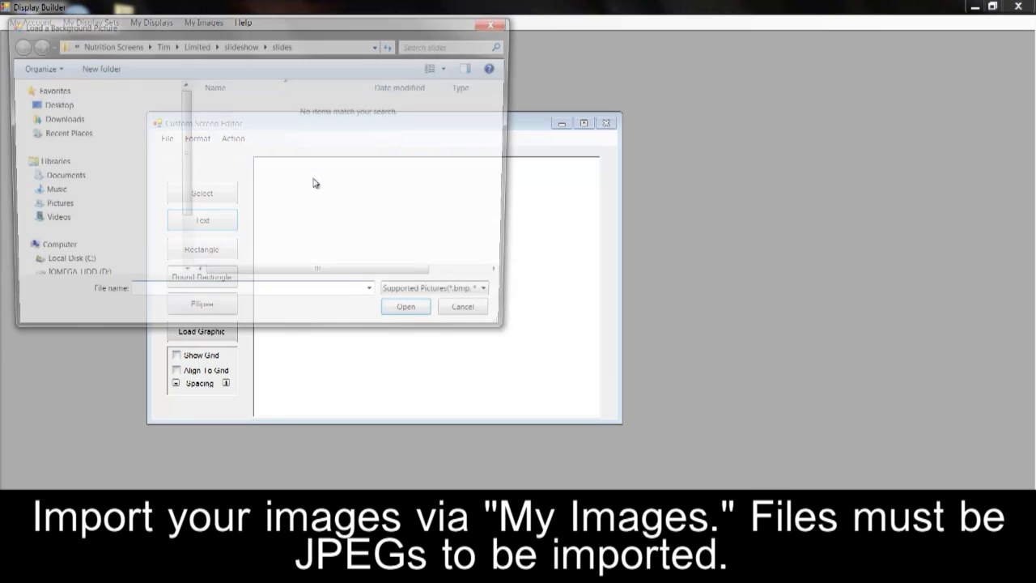
{"action": "left_click", "coordinate": [160, 45]}
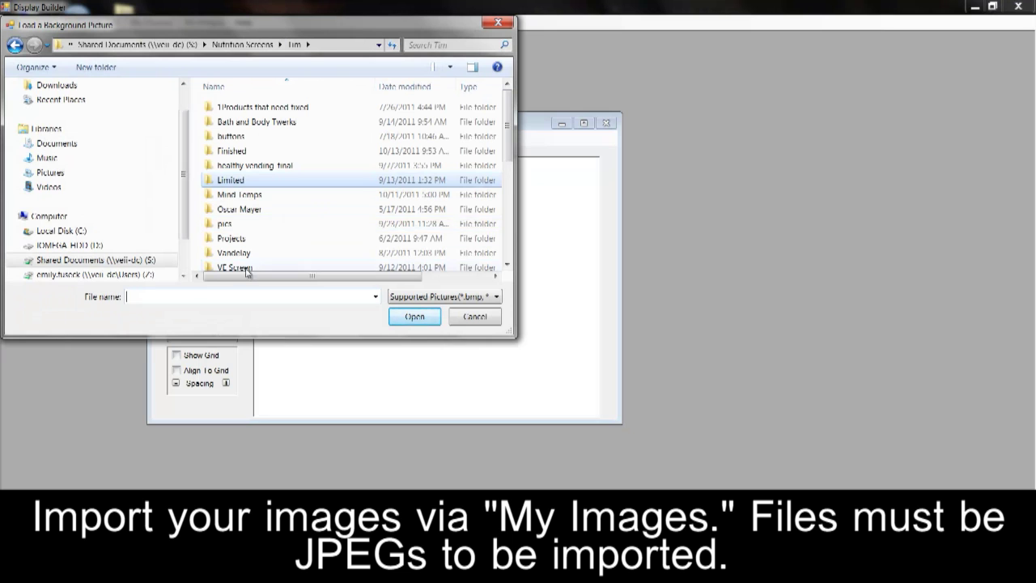
{"action": "scroll", "coordinate": [498, 154], "scroll_direction": "down", "scroll_amount": 2}
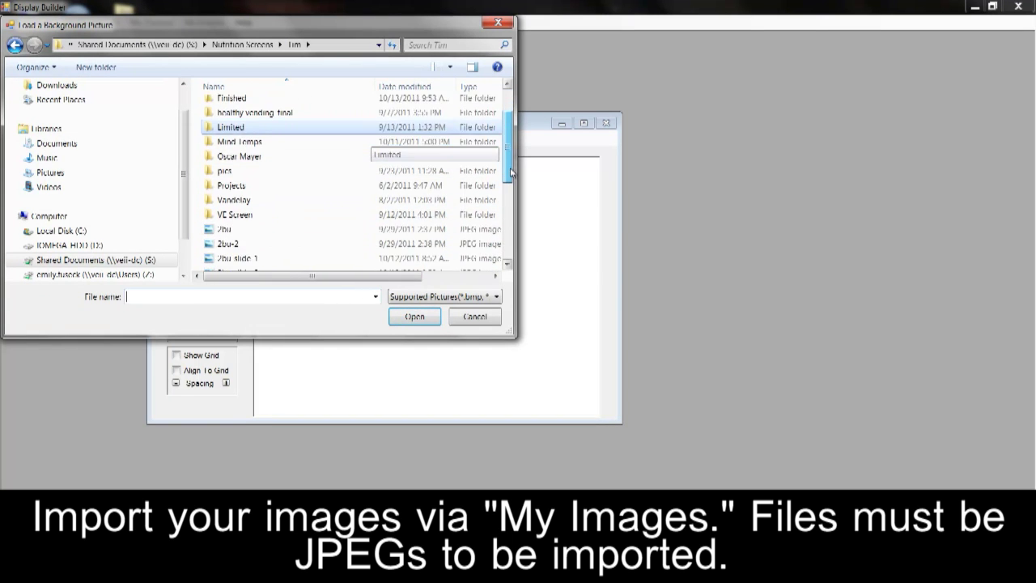
{"action": "double_click", "coordinate": [248, 197]}
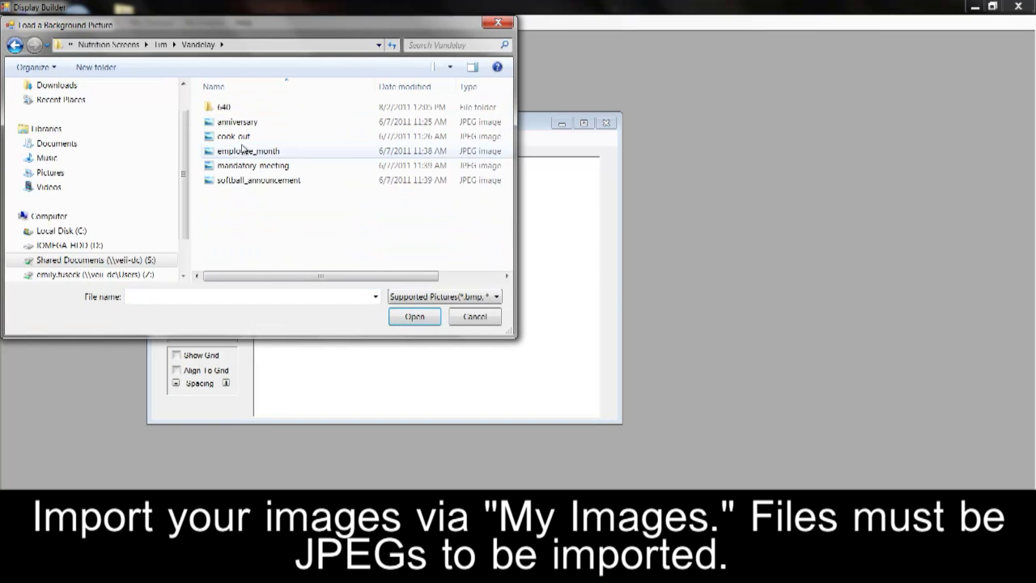
{"action": "left_click", "coordinate": [232, 108]}
{"action": "double_click", "coordinate": [231, 109]}
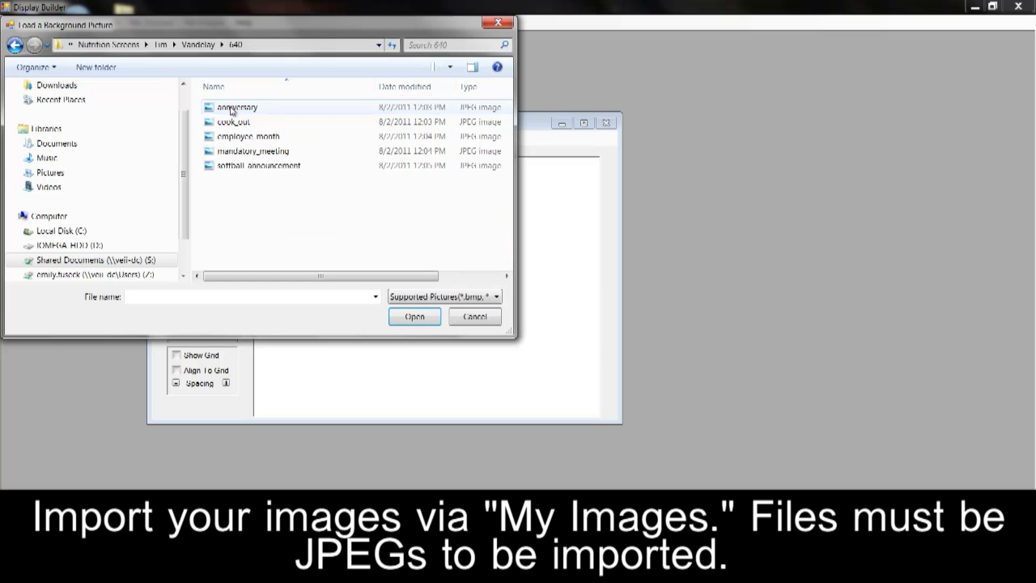
{"action": "left_click", "coordinate": [231, 108]}
{"action": "double_click", "coordinate": [232, 108]}
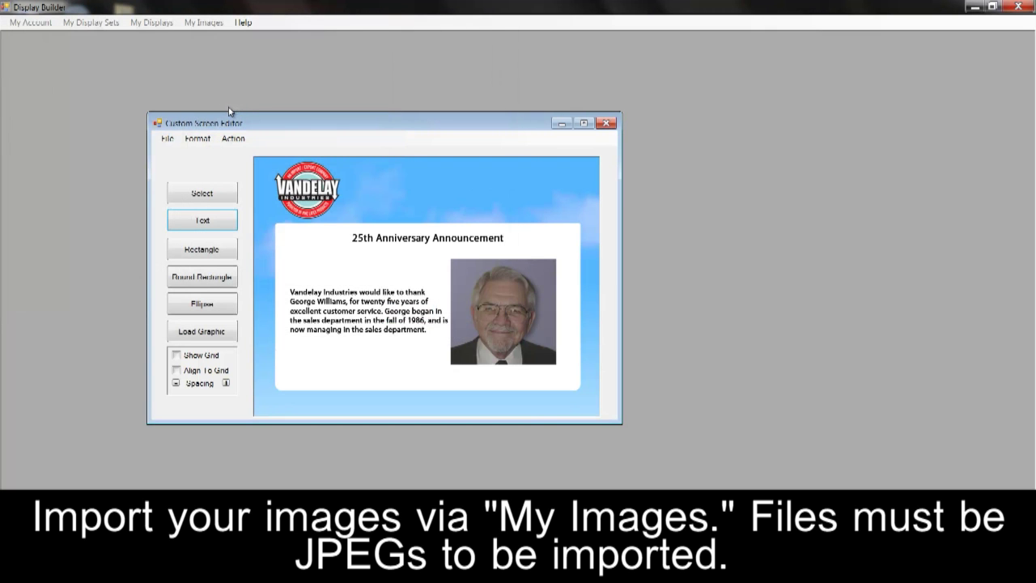
Step: Save the anniversary slide to My Images as slide_01 and dismiss the success message
{"action": "left_click", "coordinate": [167, 139]}
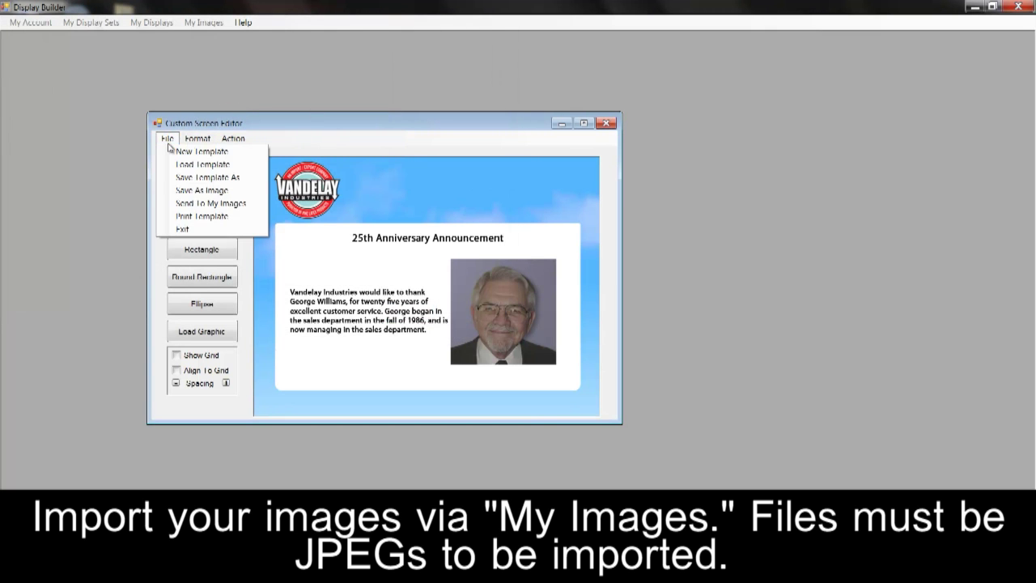
{"action": "left_click", "coordinate": [185, 205]}
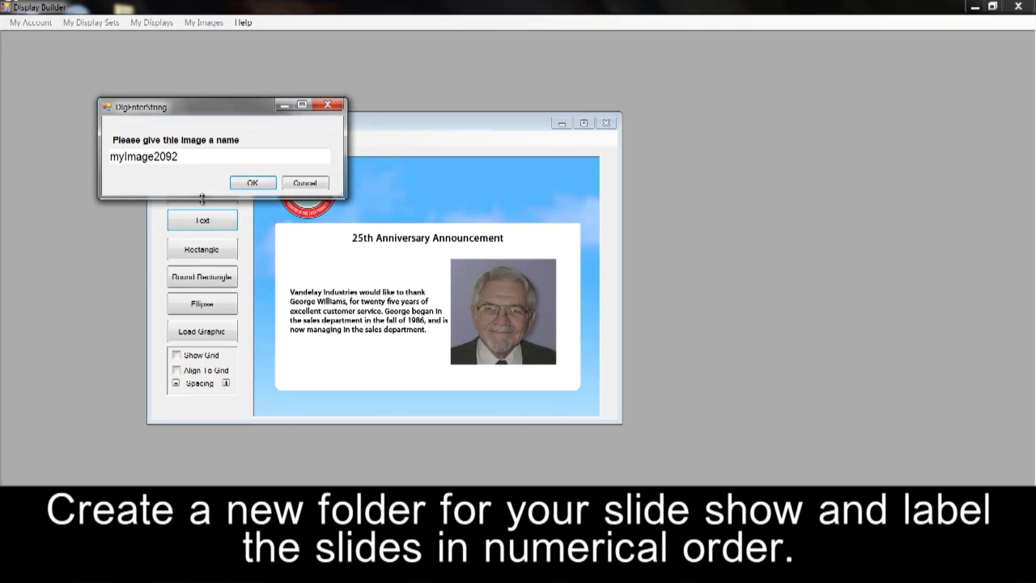
{"action": "left_click_drag", "start_coordinate": [208, 155], "coordinate": [2, 128]}
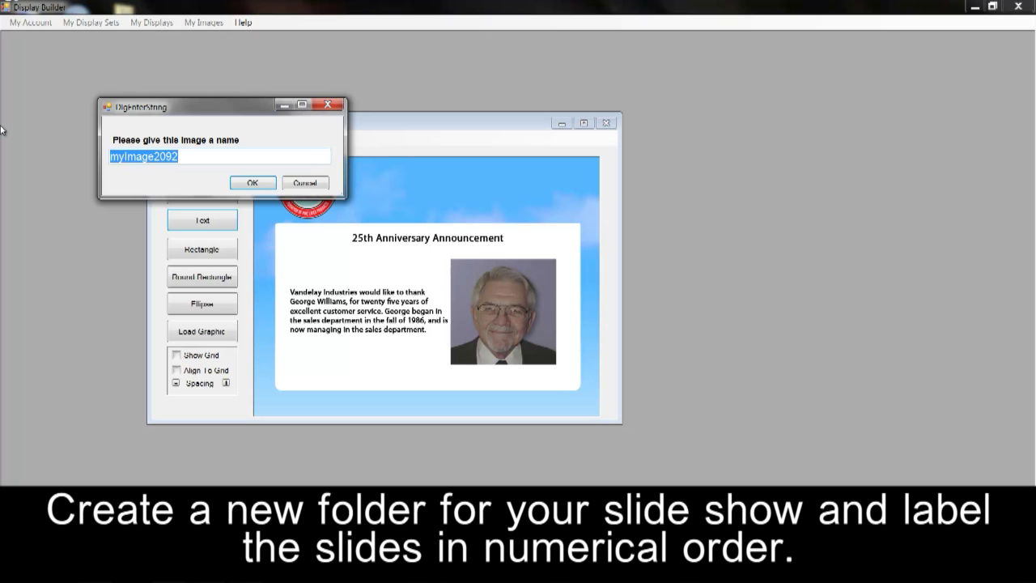
{"action": "type", "text": "slide_01"}
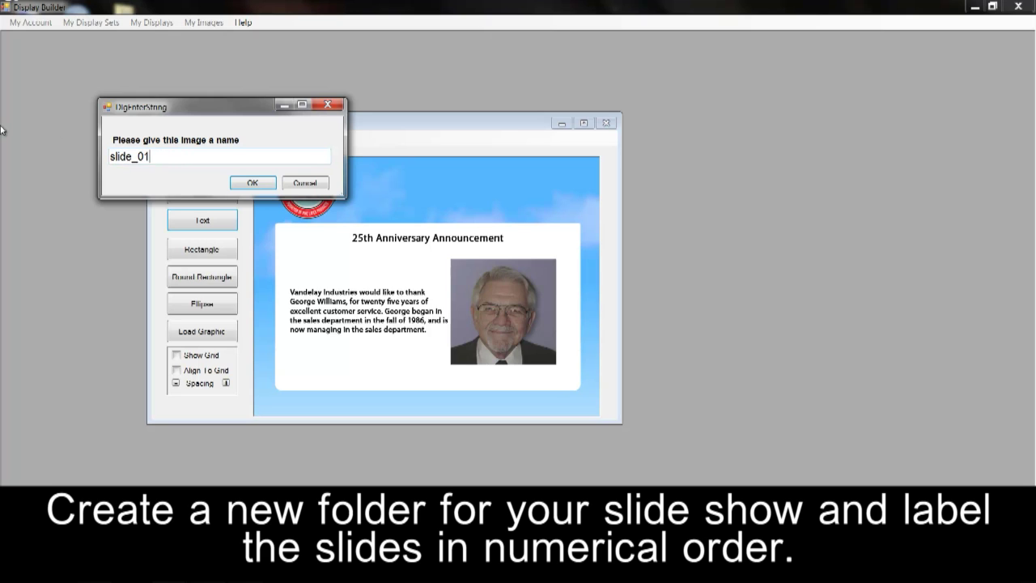
{"action": "key", "text": "Return"}
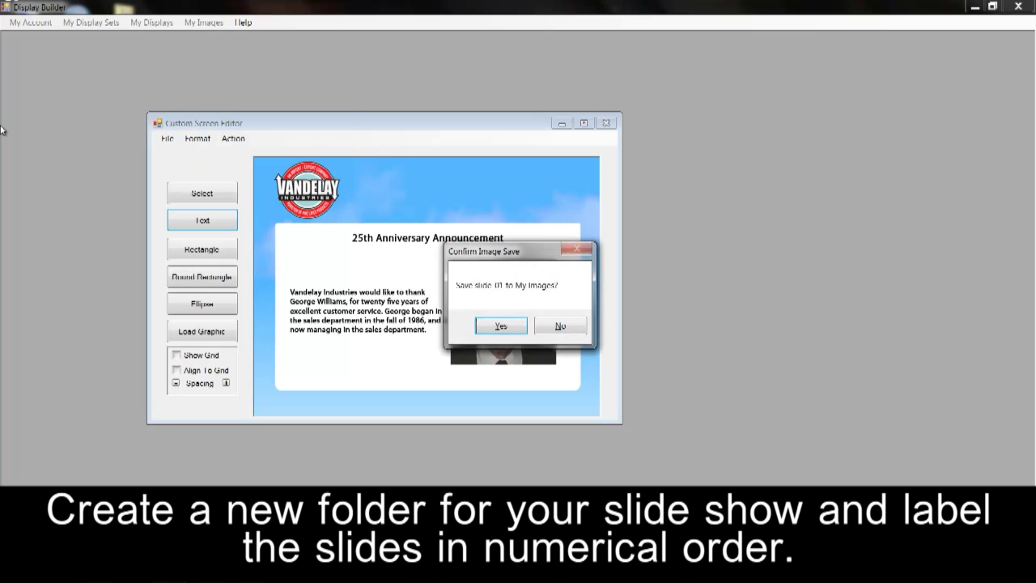
{"action": "left_click", "coordinate": [501, 325]}
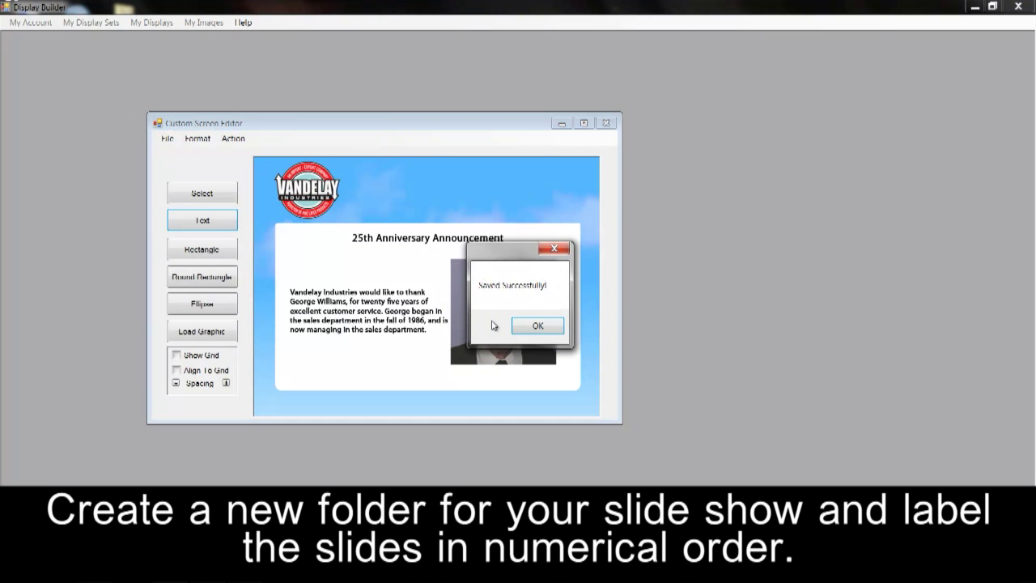
{"action": "left_click", "coordinate": [537, 324]}
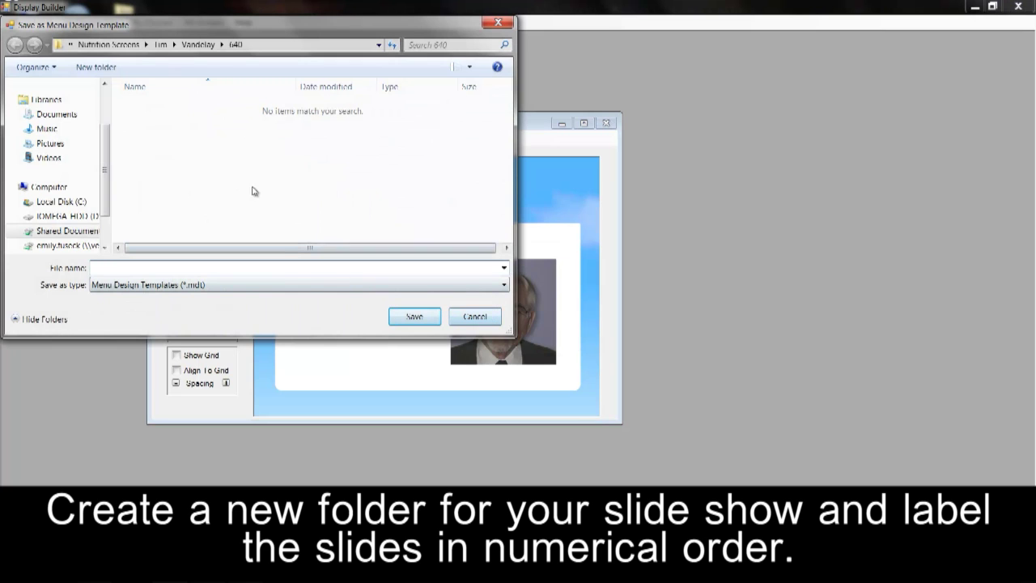
{"action": "type", "text": "sl"}
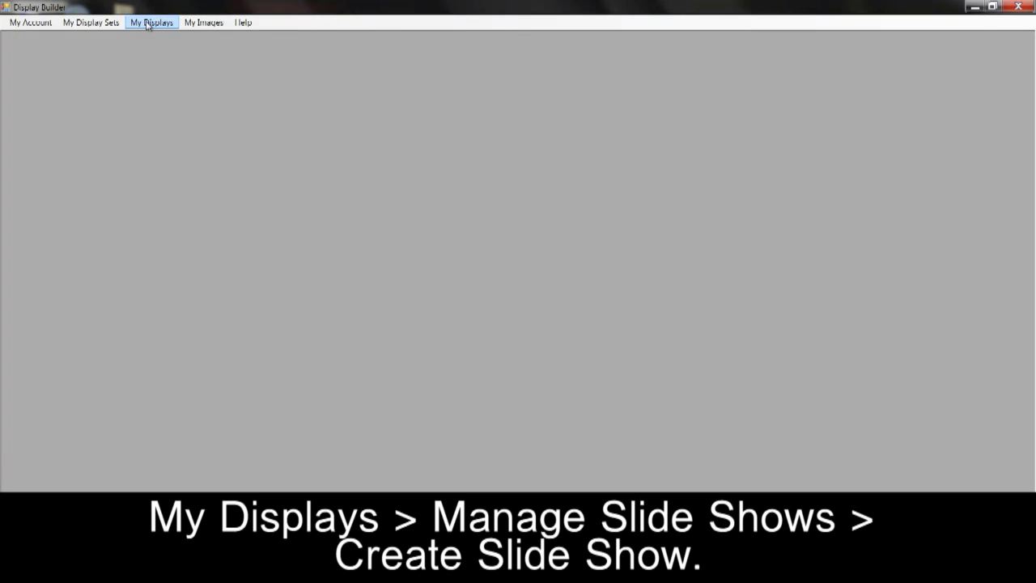
Step: Create the 640x480 landscape slide show 'Slideshow' in Manage Slide Shows and save it
{"action": "left_click", "coordinate": [149, 24]}
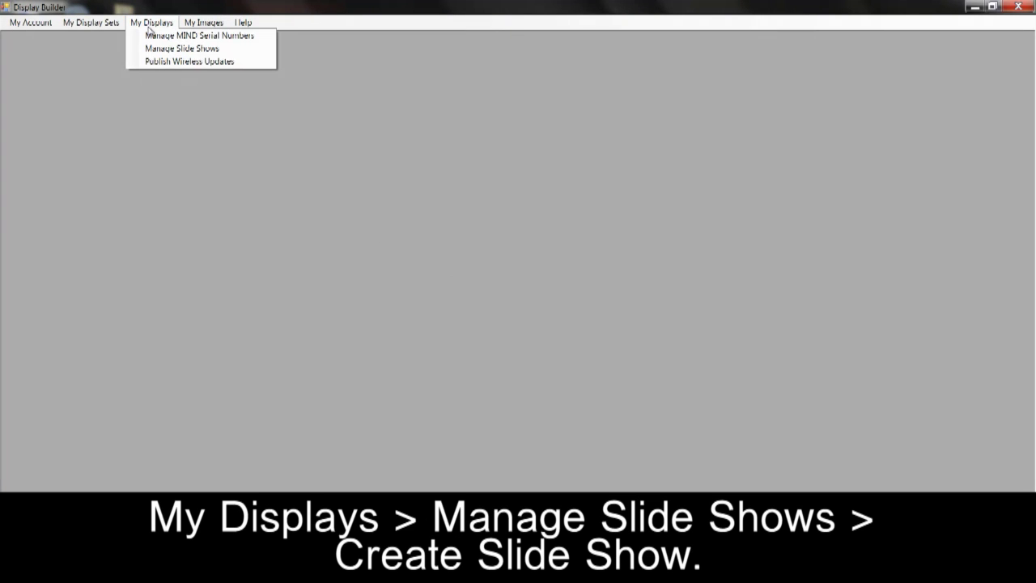
{"action": "left_click", "coordinate": [153, 48]}
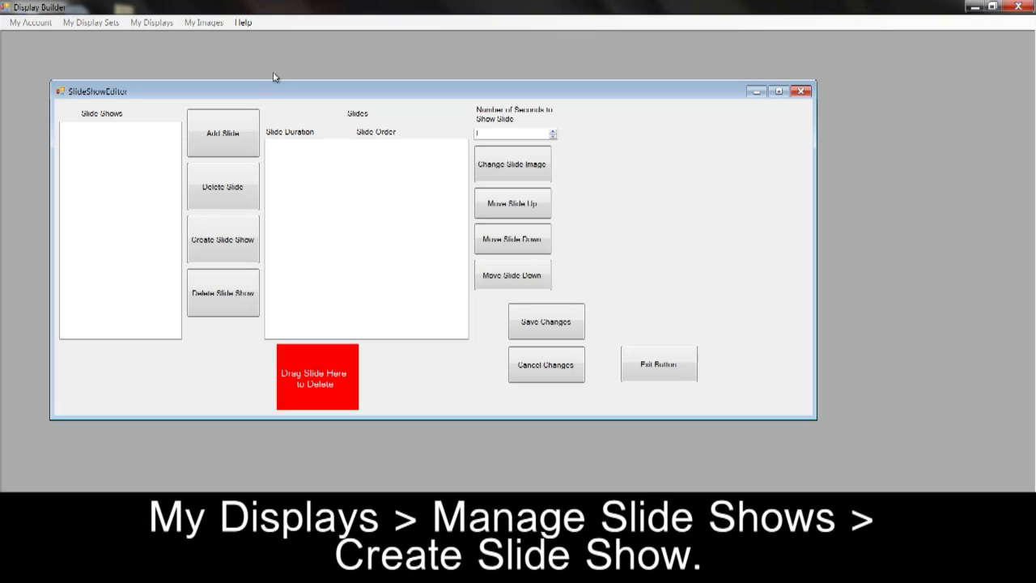
{"action": "left_click", "coordinate": [245, 241]}
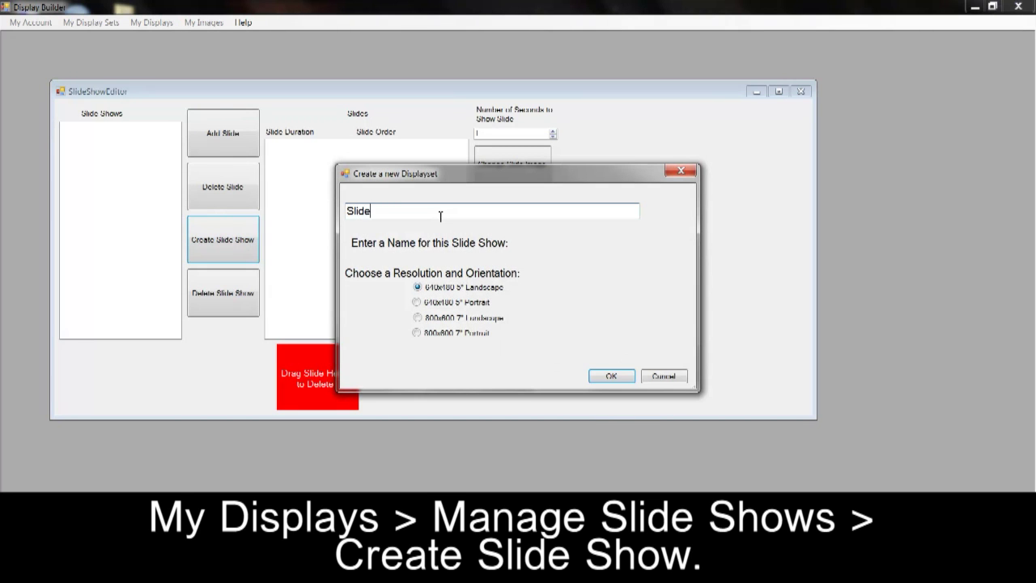
{"action": "left_click", "coordinate": [608, 375]}
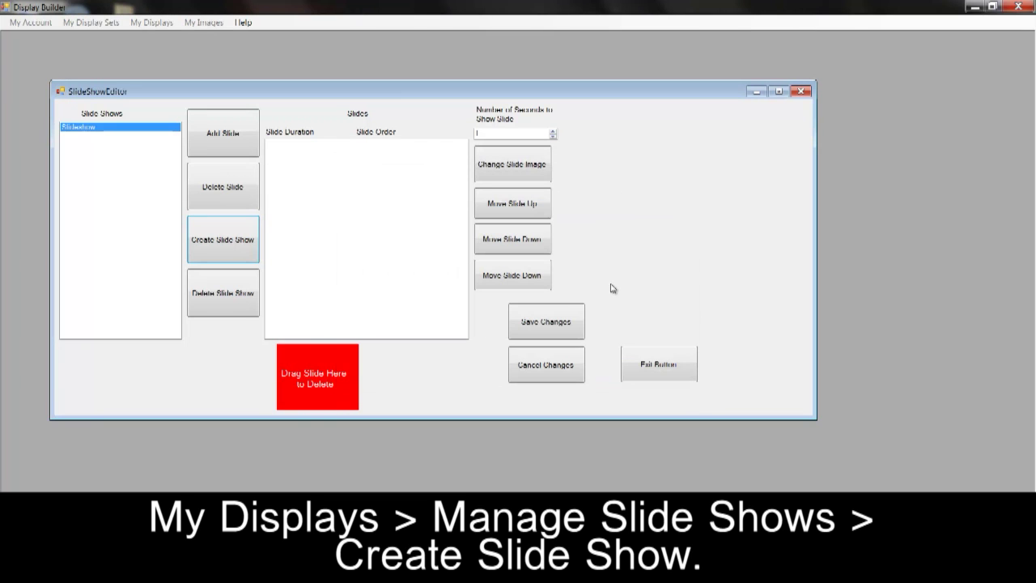
{"action": "left_click", "coordinate": [577, 327]}
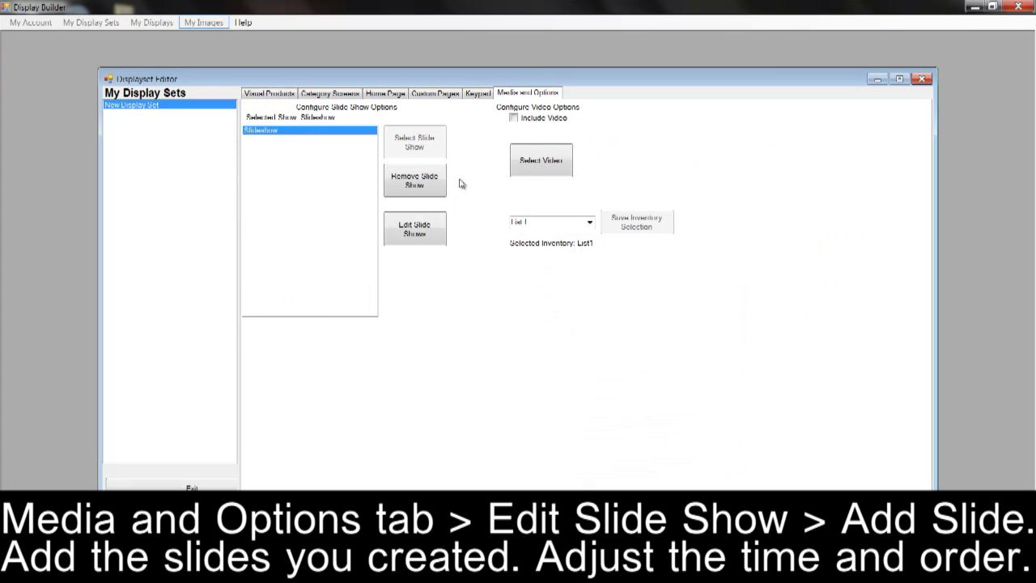
Step: Open Slideshow in the slide show editor and add slide_01 and slide_02 to it
{"action": "left_click", "coordinate": [415, 232]}
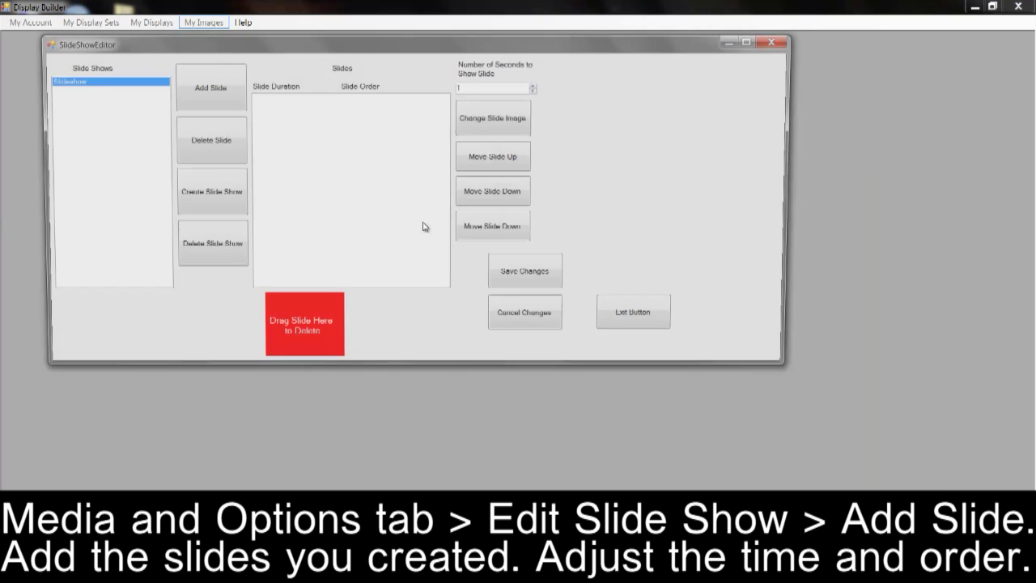
{"action": "left_click_drag", "start_coordinate": [412, 47], "coordinate": [467, 97]}
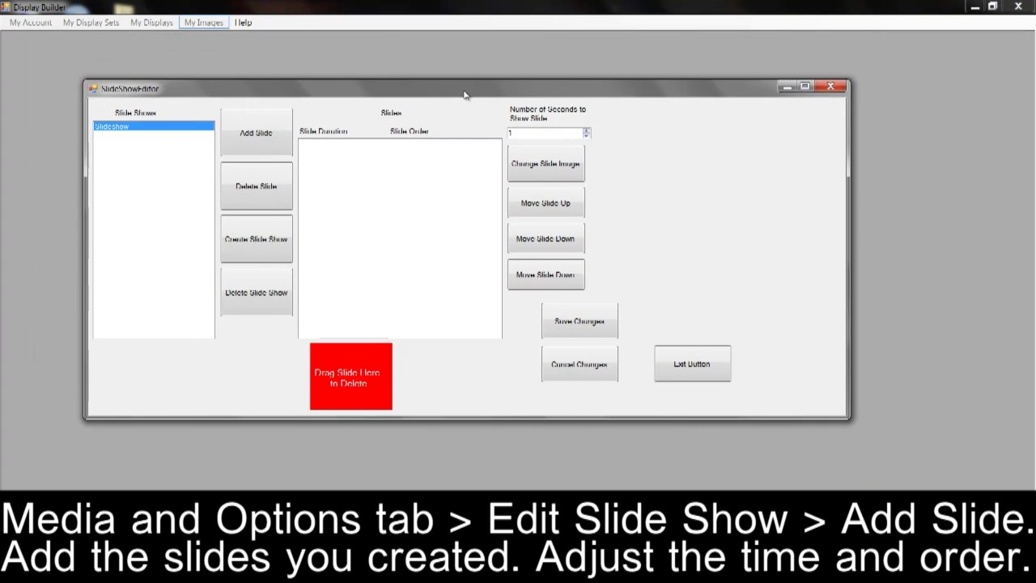
{"action": "left_click", "coordinate": [273, 145]}
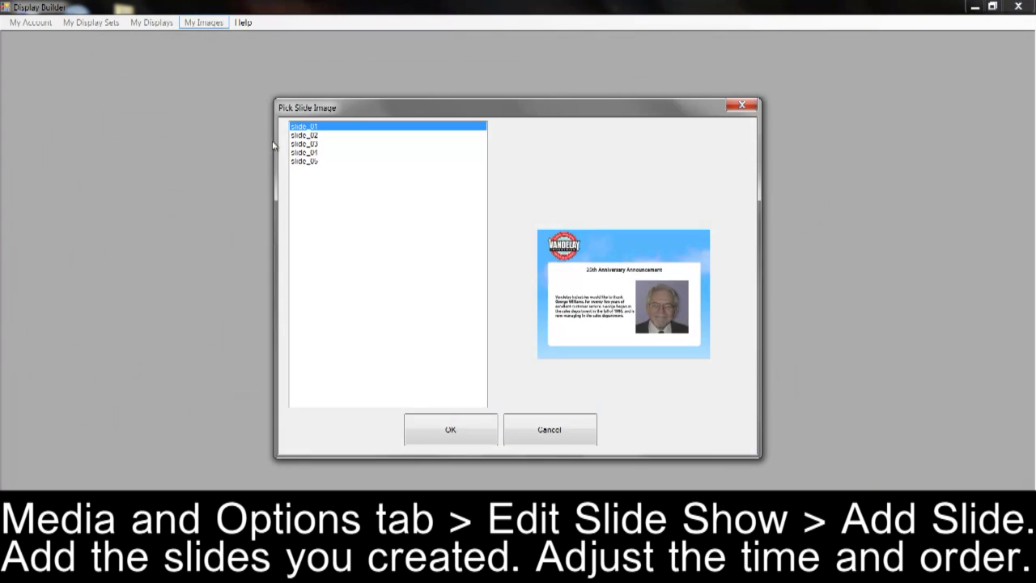
{"action": "left_click", "coordinate": [446, 429]}
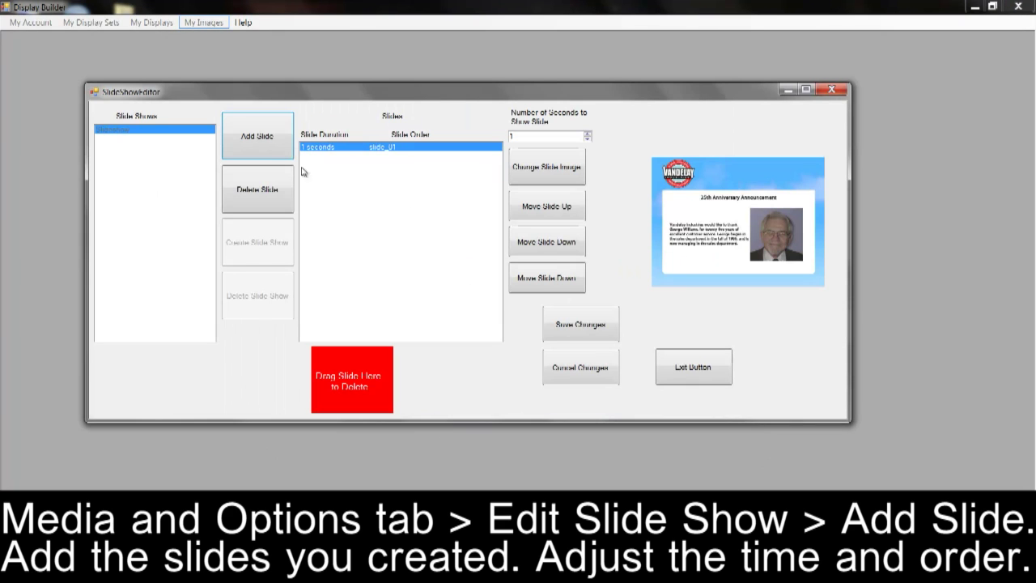
{"action": "left_click", "coordinate": [262, 146]}
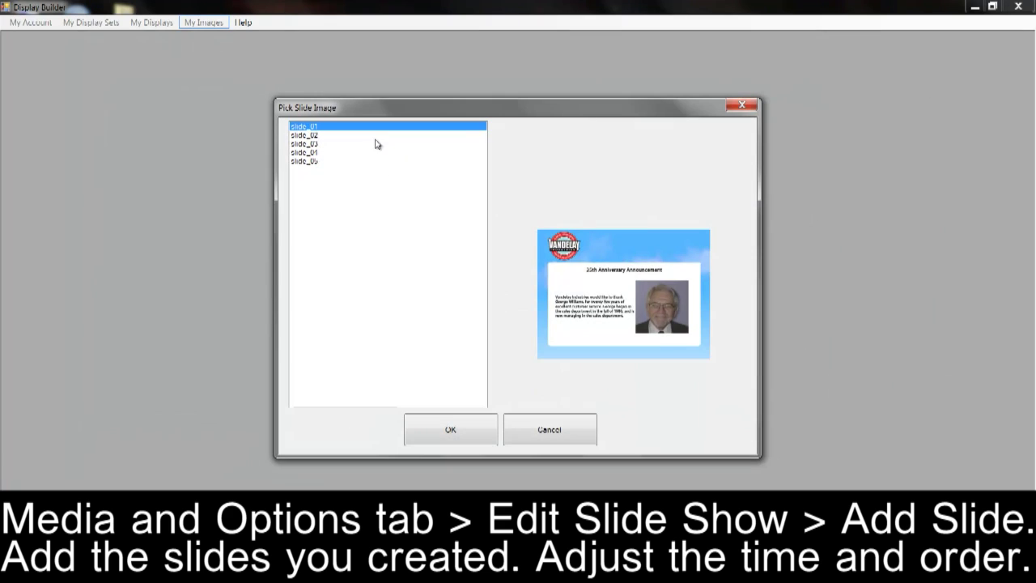
{"action": "left_click", "coordinate": [375, 135]}
{"action": "left_click", "coordinate": [451, 430]}
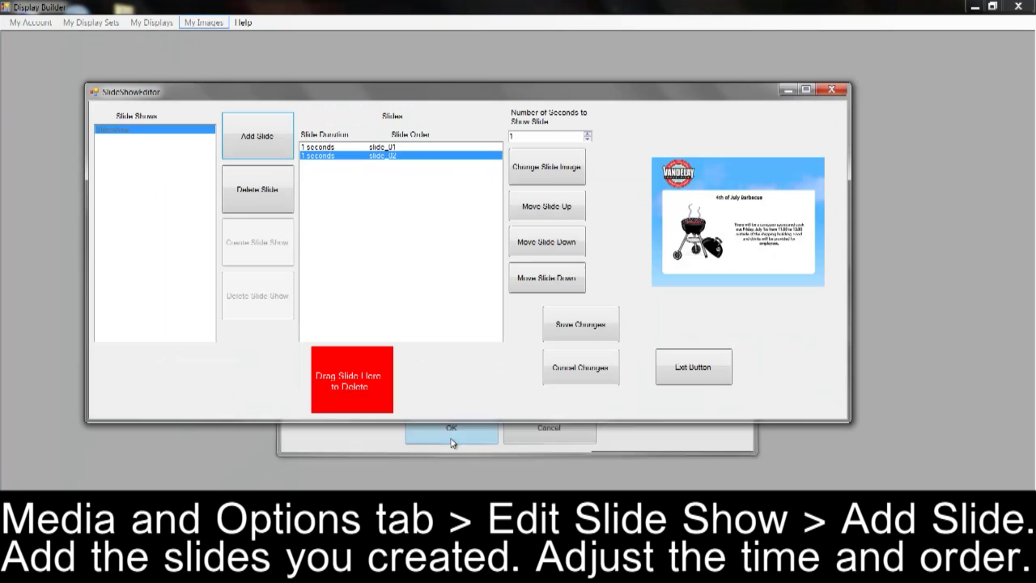
Step: Raise the slide durations so every slide shows for 10 seconds
{"action": "left_click", "coordinate": [589, 136]}
{"action": "left_click", "coordinate": [377, 156]}
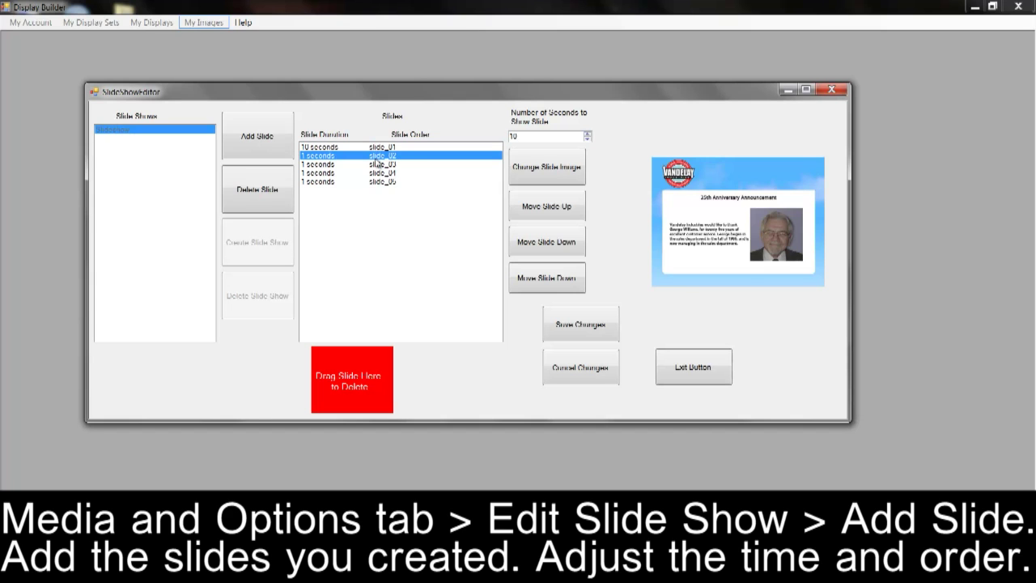
{"action": "left_click", "coordinate": [588, 136]}
{"action": "left_click", "coordinate": [588, 136]}
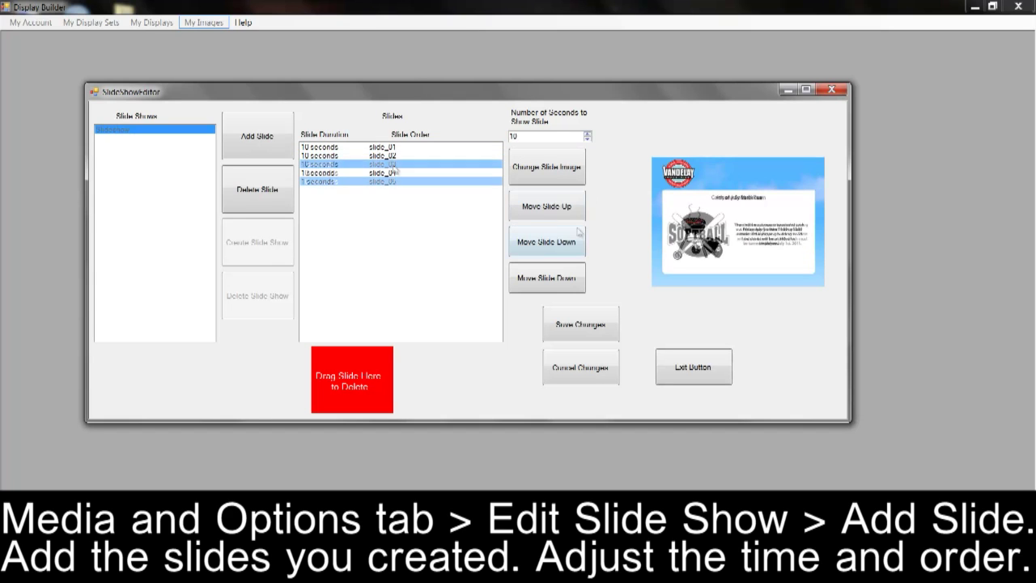
Step: Try different slide orders, leaving slide_05 back in last place
{"action": "left_click", "coordinate": [547, 206]}
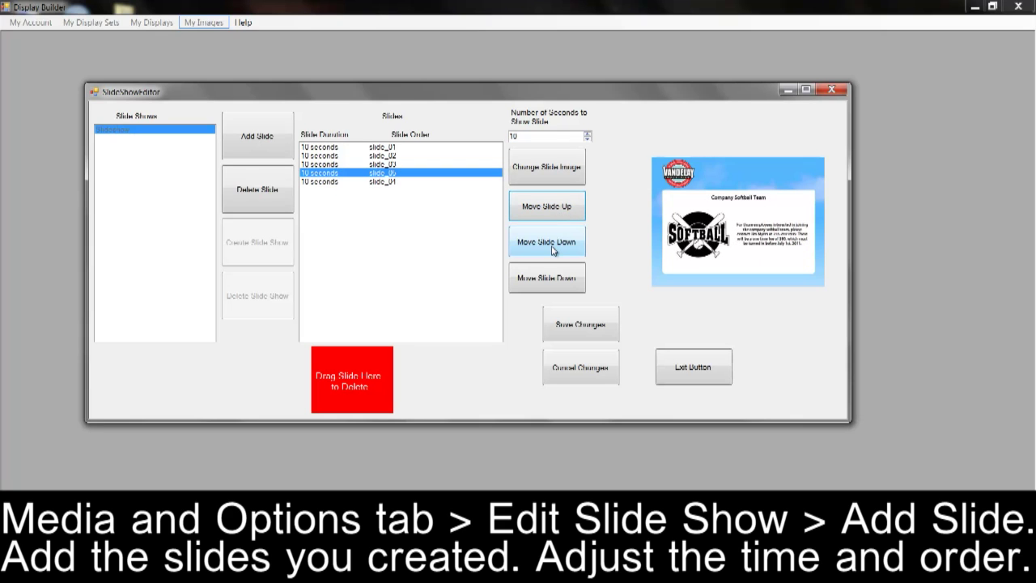
{"action": "left_click", "coordinate": [553, 250]}
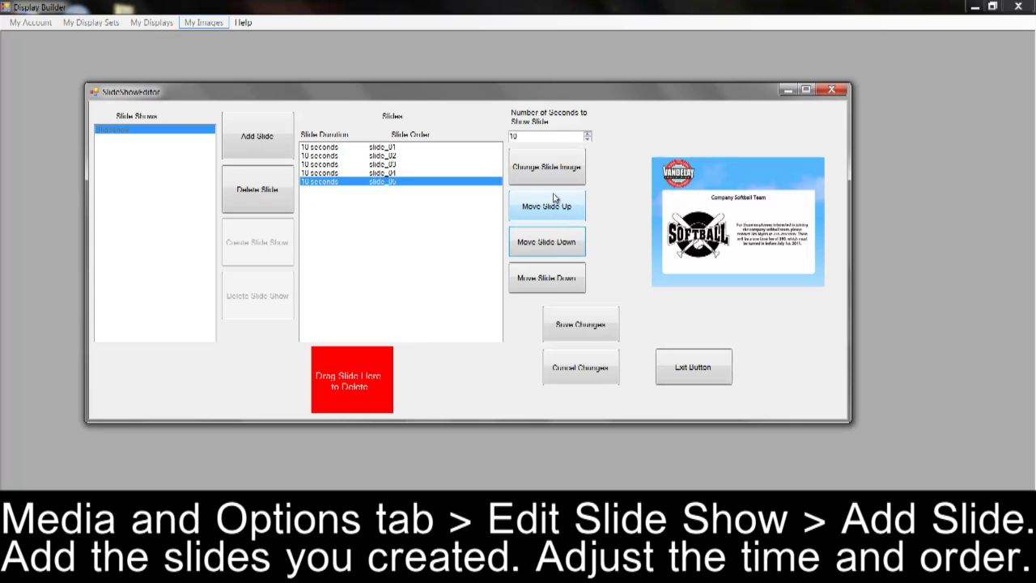
{"action": "left_click", "coordinate": [548, 207]}
{"action": "left_click", "coordinate": [547, 207]}
{"action": "left_click", "coordinate": [548, 208]}
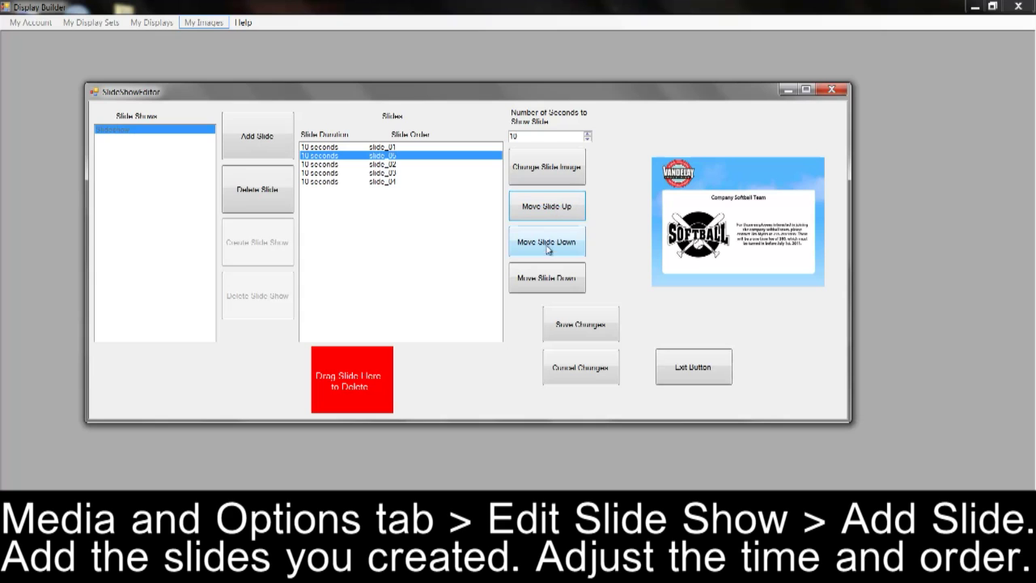
{"action": "left_click", "coordinate": [548, 254]}
{"action": "left_click", "coordinate": [547, 254]}
{"action": "left_click", "coordinate": [548, 254]}
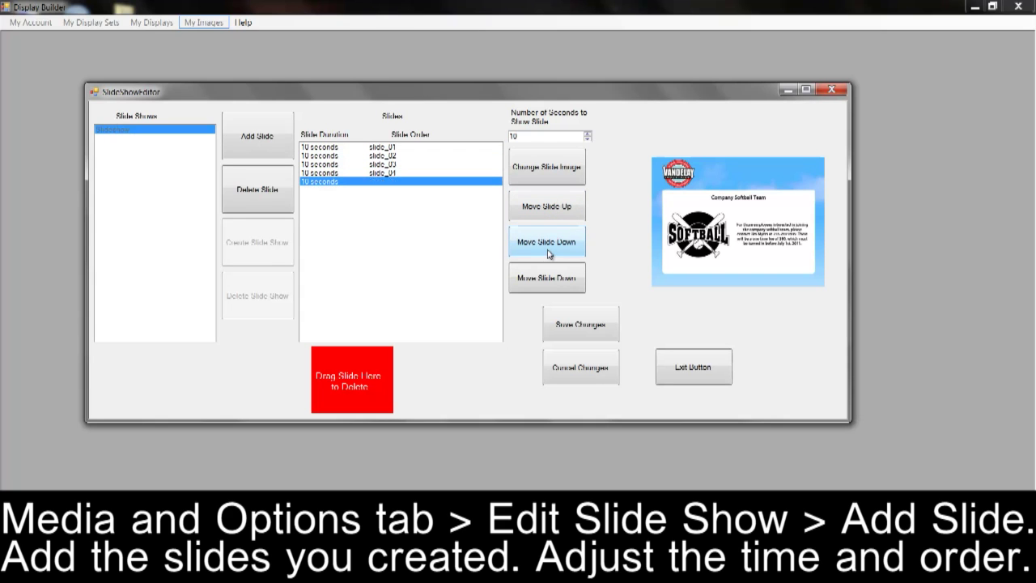
Step: Save the slide show changes and select Slideshow as the display set's show
{"action": "left_click", "coordinate": [599, 323]}
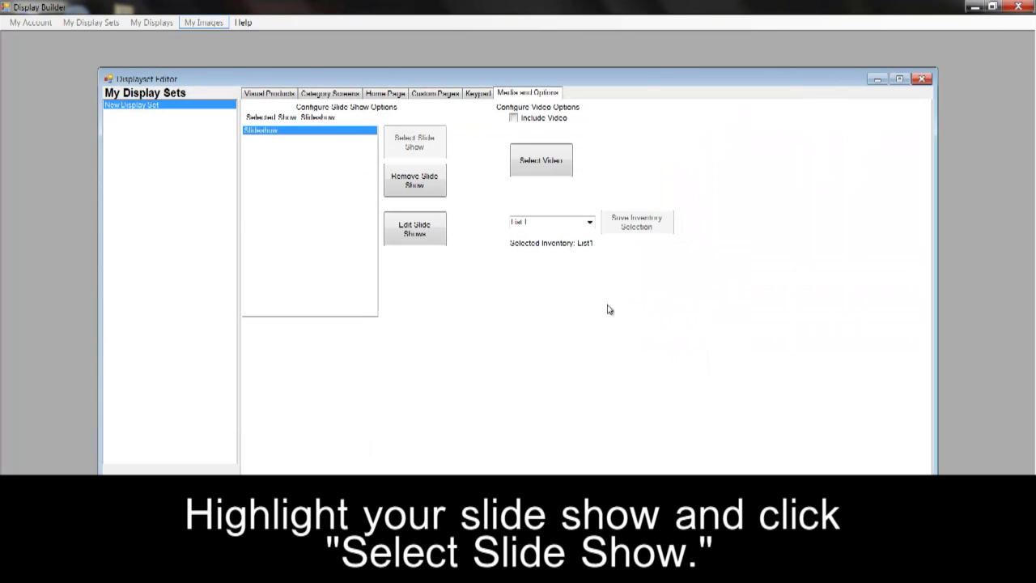
{"action": "left_click", "coordinate": [311, 130]}
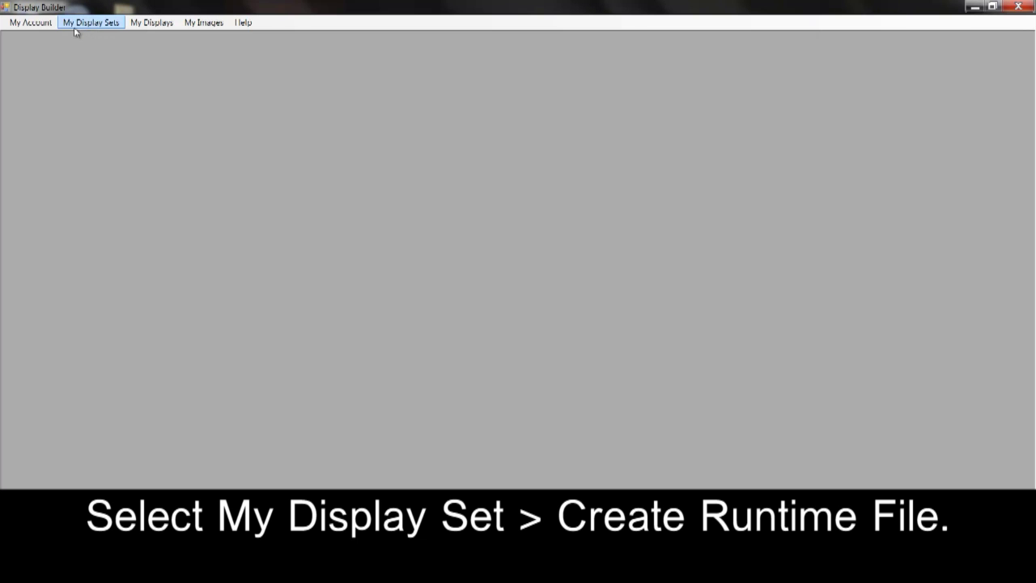
Step: Create a MIND runtime file of New Display Set for Test840, exporting it to the SD card
{"action": "left_click", "coordinate": [74, 27]}
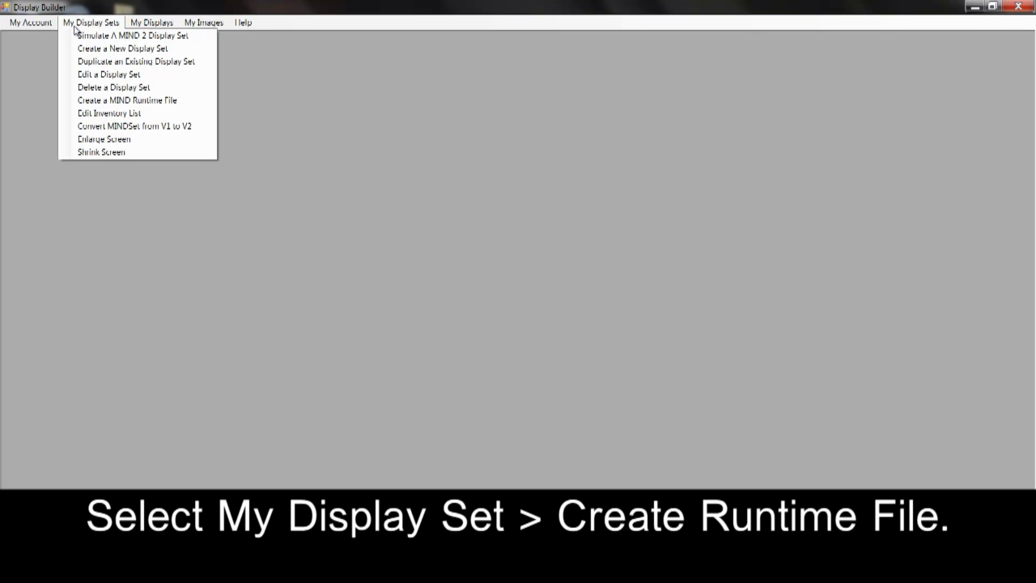
{"action": "left_click", "coordinate": [103, 100]}
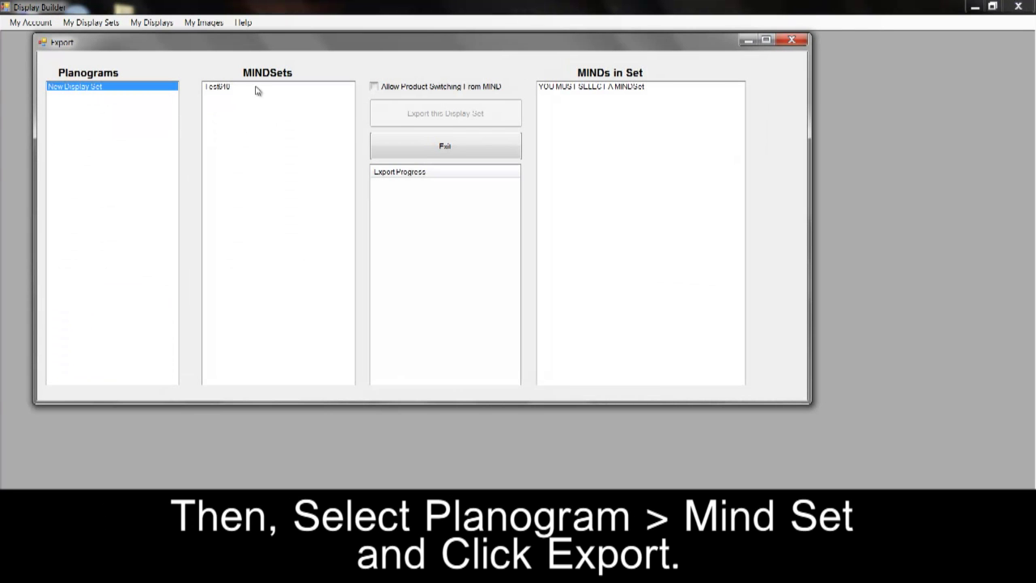
{"action": "left_click", "coordinate": [261, 89]}
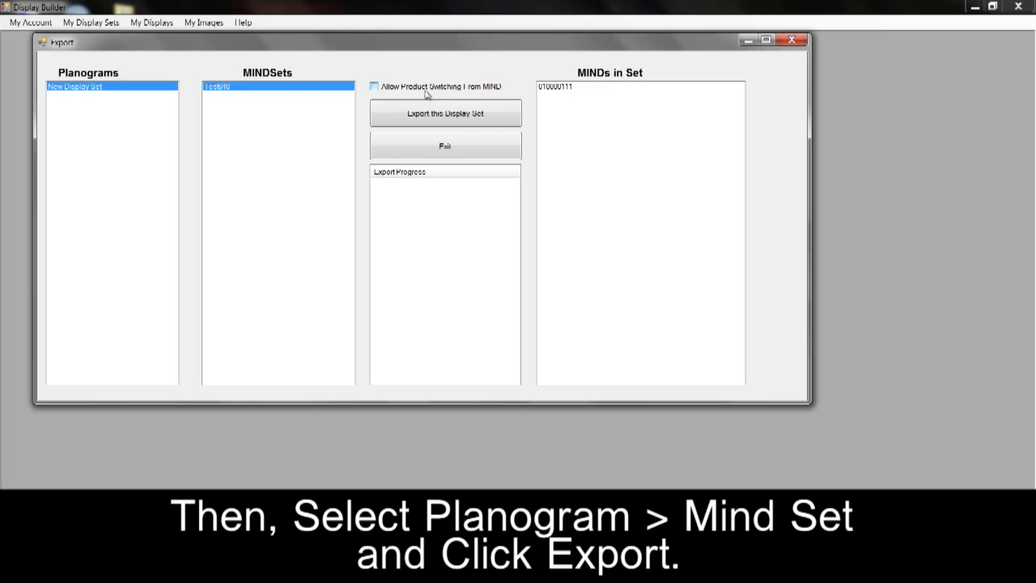
{"action": "left_click", "coordinate": [473, 117]}
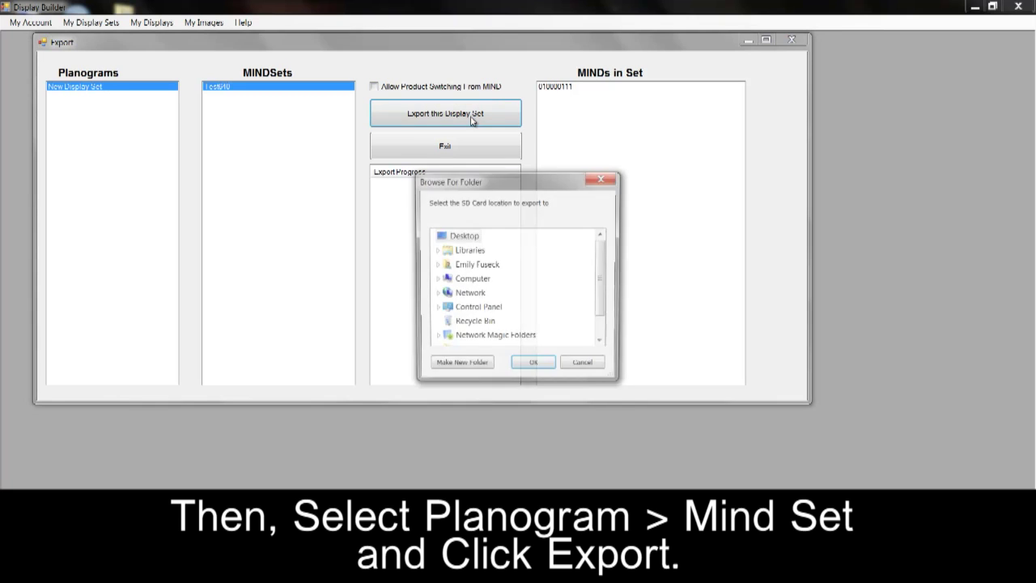
{"action": "left_click", "coordinate": [527, 361]}
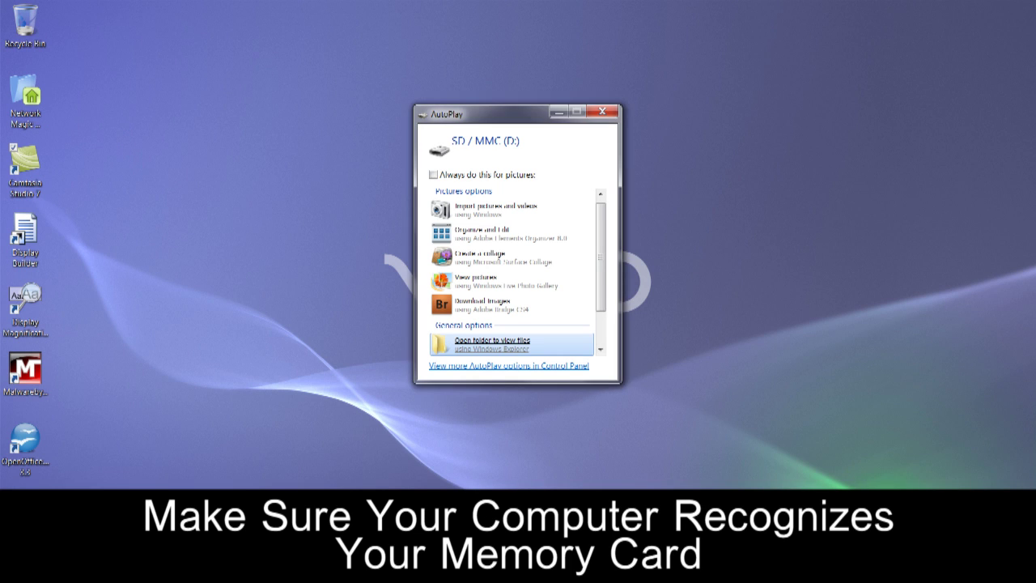
Step: Open the Central Ambient 6-21-11 folder and drag the Content zip toward the SD card
{"action": "left_click", "coordinate": [492, 343]}
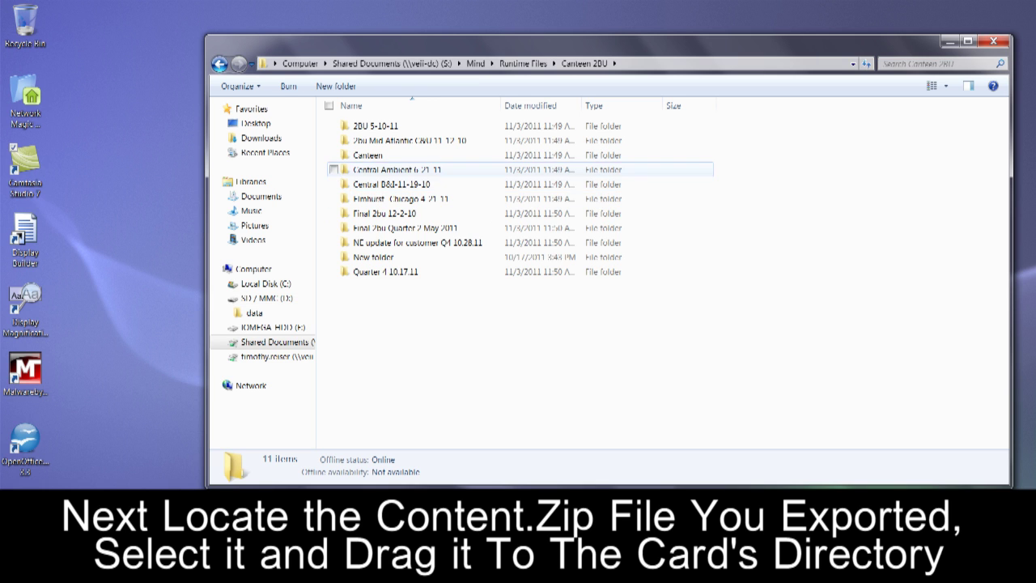
{"action": "double_click", "coordinate": [388, 169]}
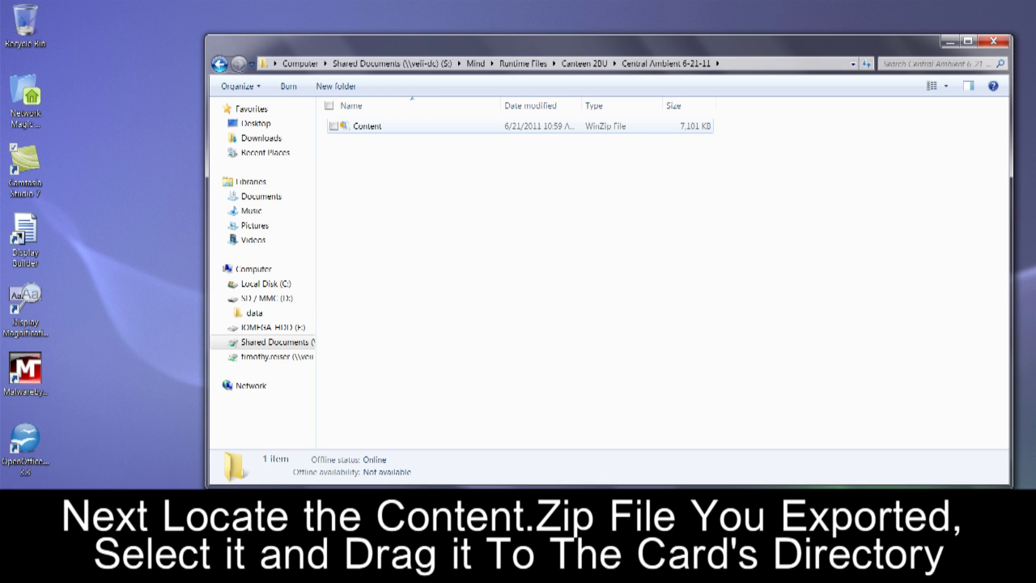
{"action": "left_click", "coordinate": [367, 126]}
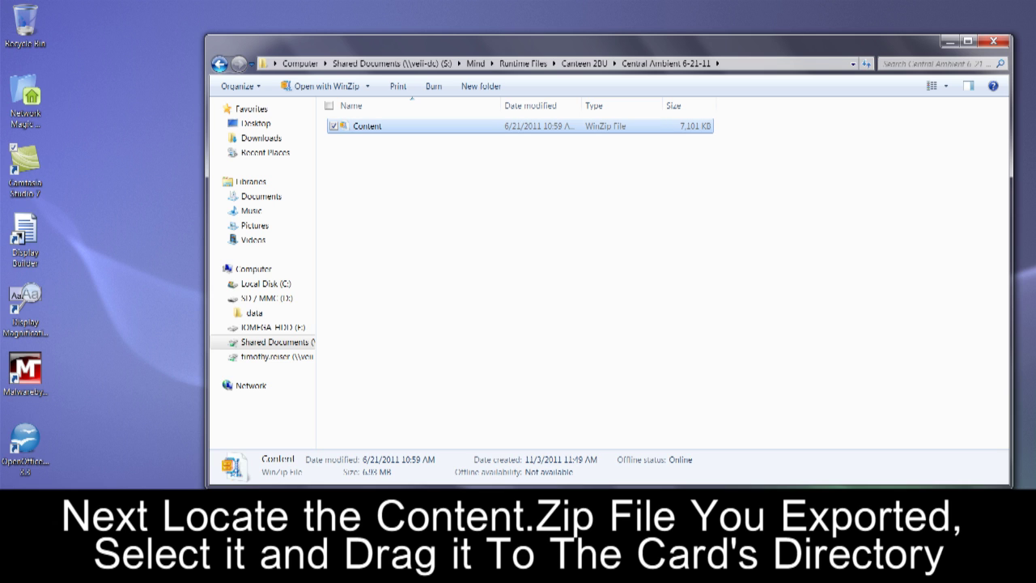
{"action": "left_click_drag", "start_coordinate": [366, 126], "coordinate": [267, 312]}
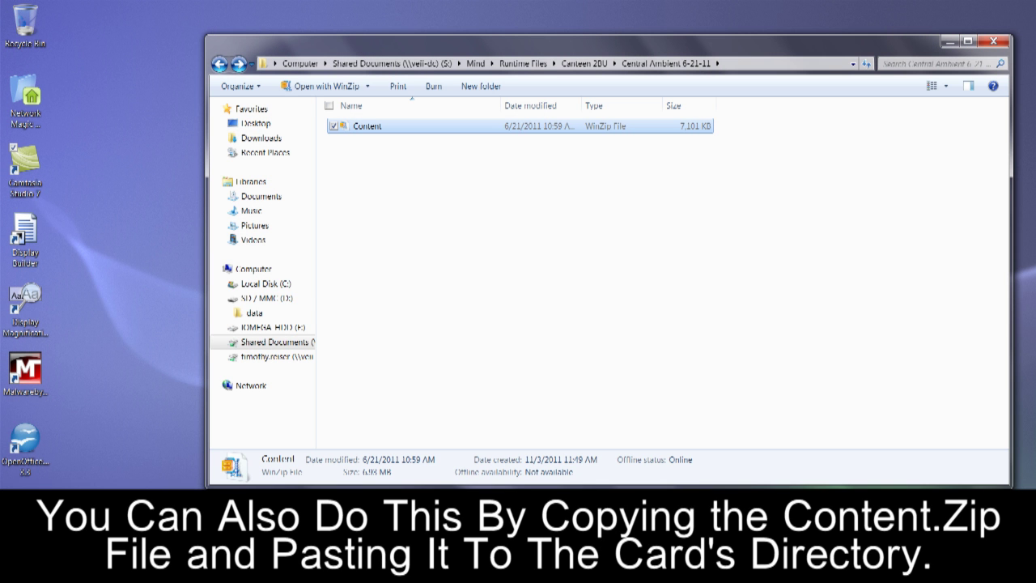
Step: Copy the Content zip and paste it into the SD / MMC (D:) card
{"action": "key", "text": "shift+F10"}
{"action": "key", "text": "Down"}
{"action": "key", "text": "Down"}
{"action": "key", "text": "Down"}
{"action": "key", "text": "Down"}
{"action": "key", "text": "Down"}
{"action": "key", "text": "Down"}
{"action": "key", "text": "Down"}
{"action": "key", "text": "Down"}
{"action": "key", "text": "Down"}
{"action": "key", "text": "Down"}
{"action": "key", "text": "Down"}
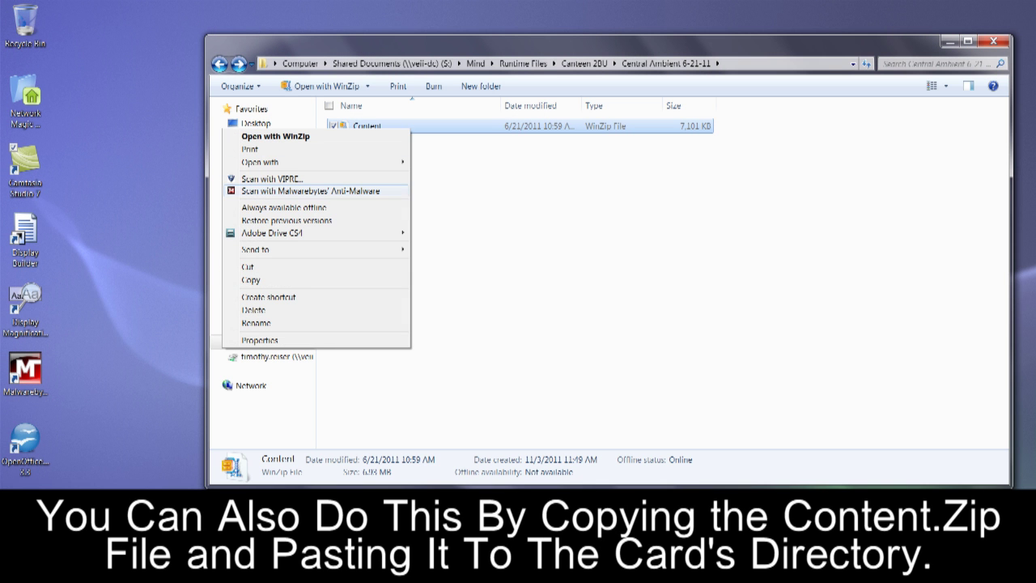
{"action": "key", "text": "Return"}
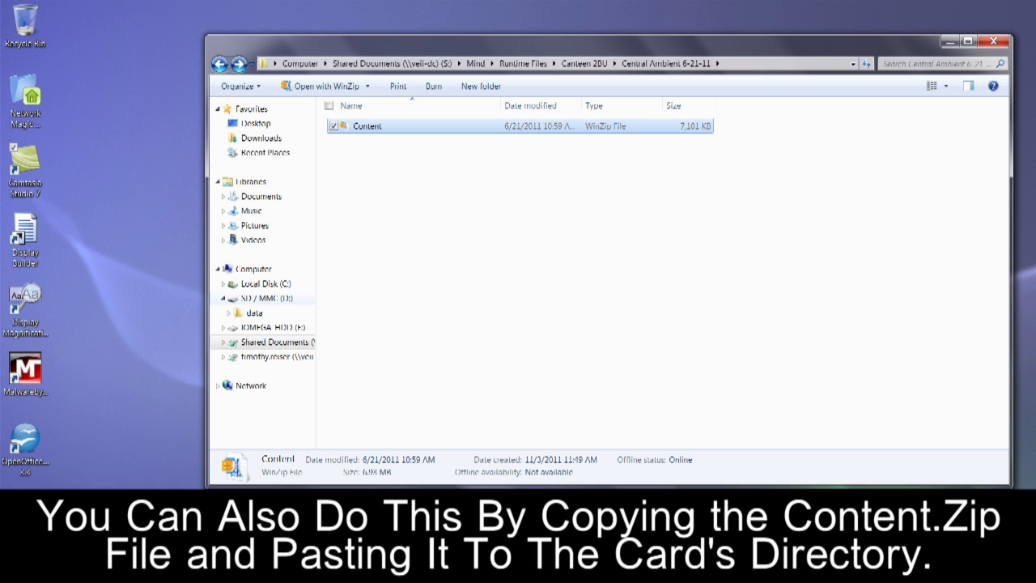
{"action": "left_click", "coordinate": [267, 297]}
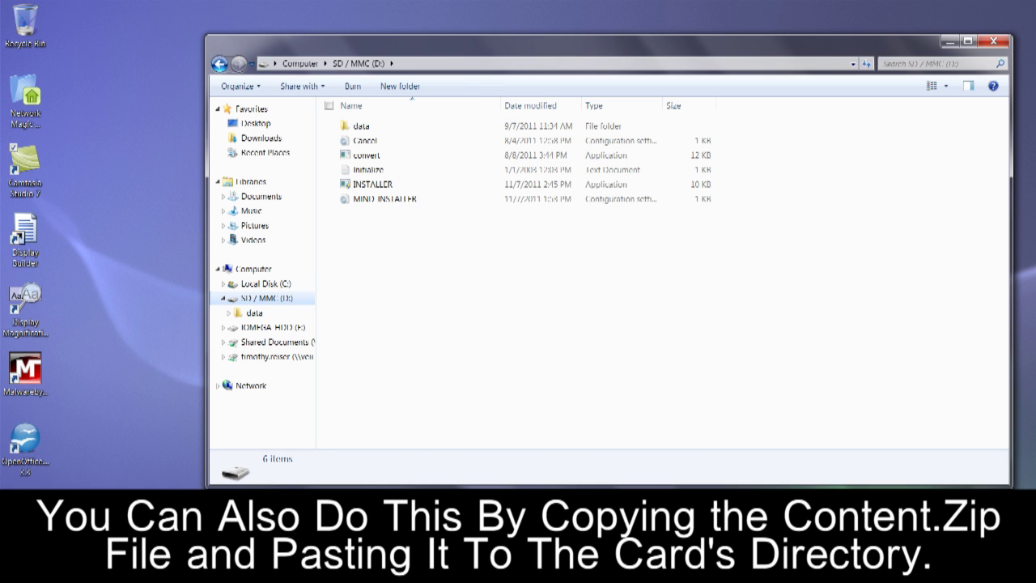
{"action": "right_click", "coordinate": [251, 254]}
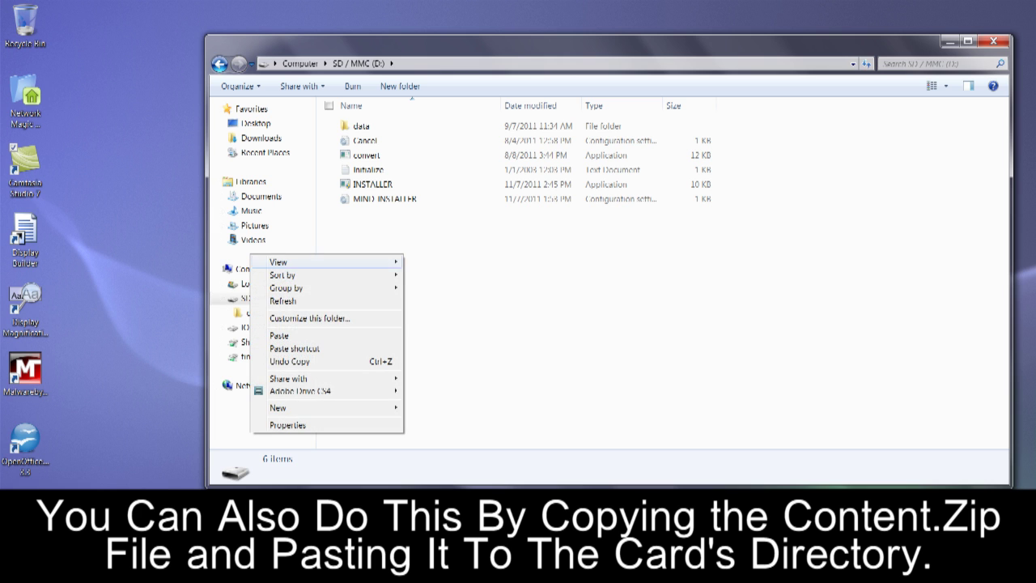
{"action": "left_click", "coordinate": [279, 335]}
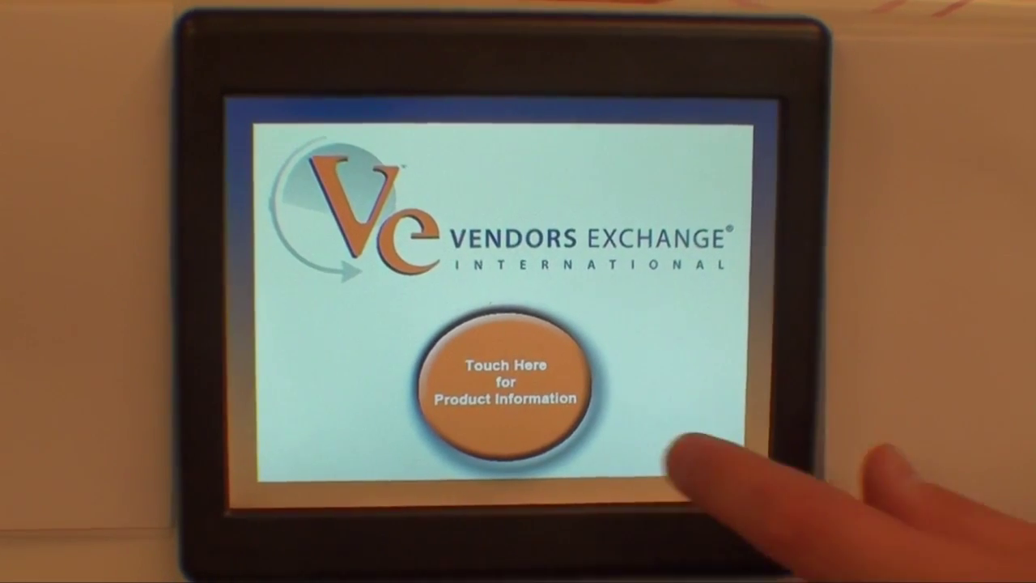
{"action": "left_click", "coordinate": [558, 395]}
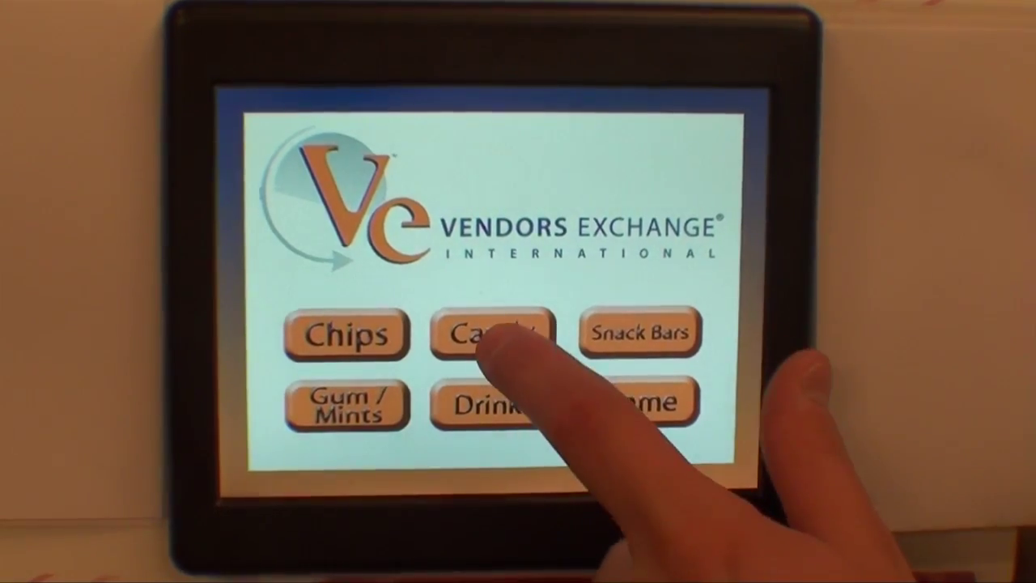
{"action": "left_click", "coordinate": [498, 334]}
{"action": "left_click", "coordinate": [704, 251]}
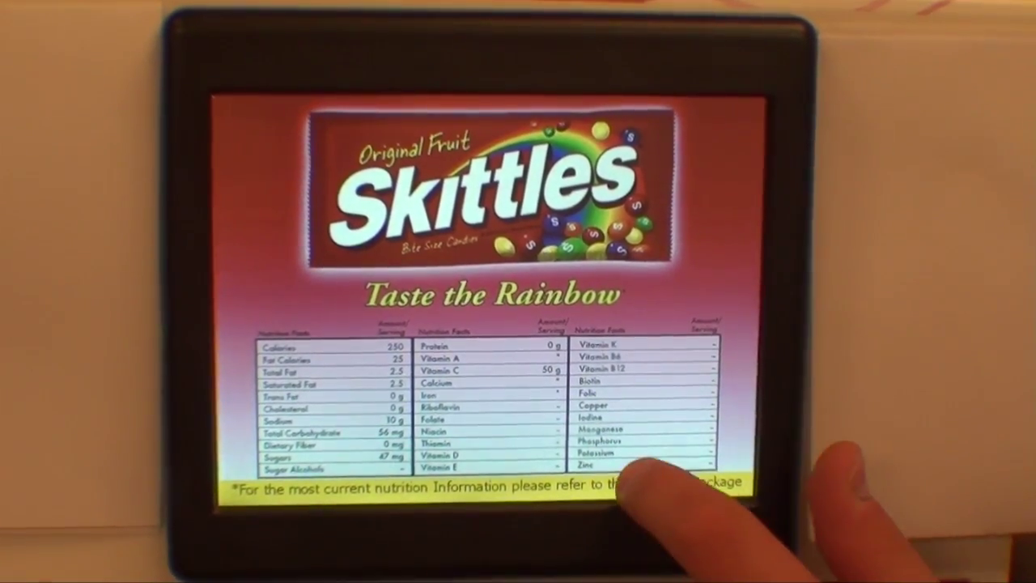
{"action": "left_click", "coordinate": [676, 489]}
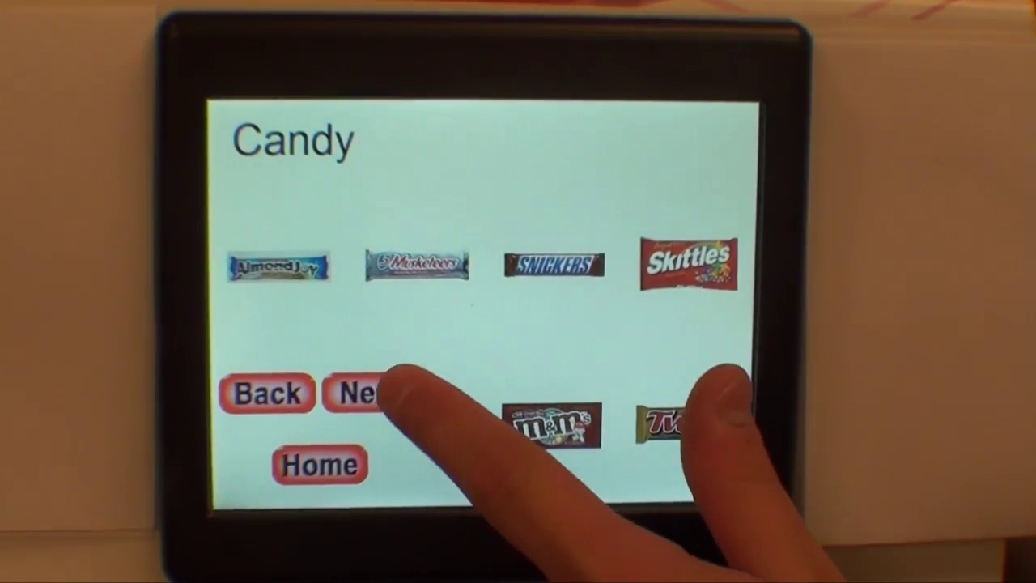
{"action": "left_click", "coordinate": [360, 394]}
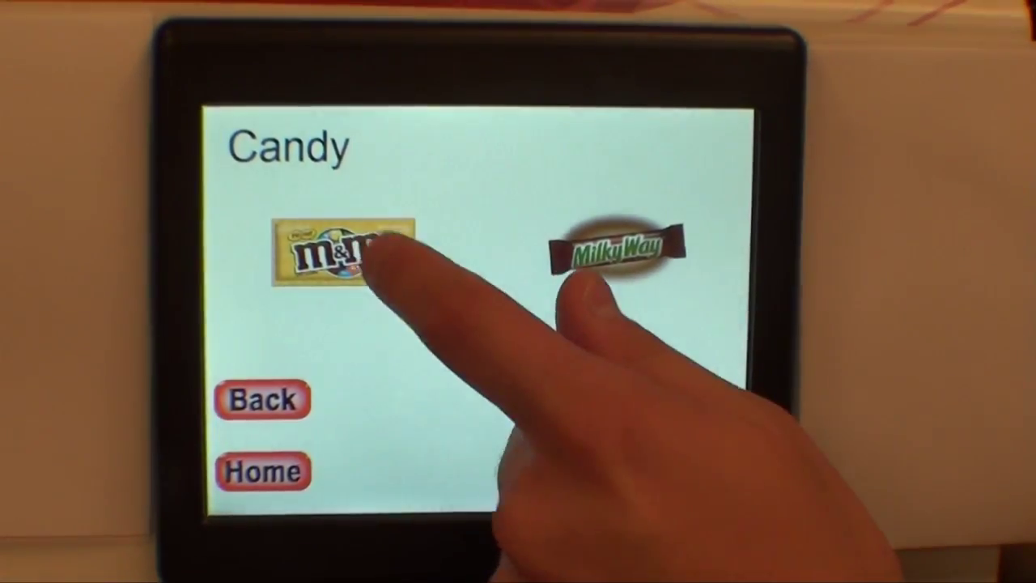
{"action": "left_click", "coordinate": [377, 267]}
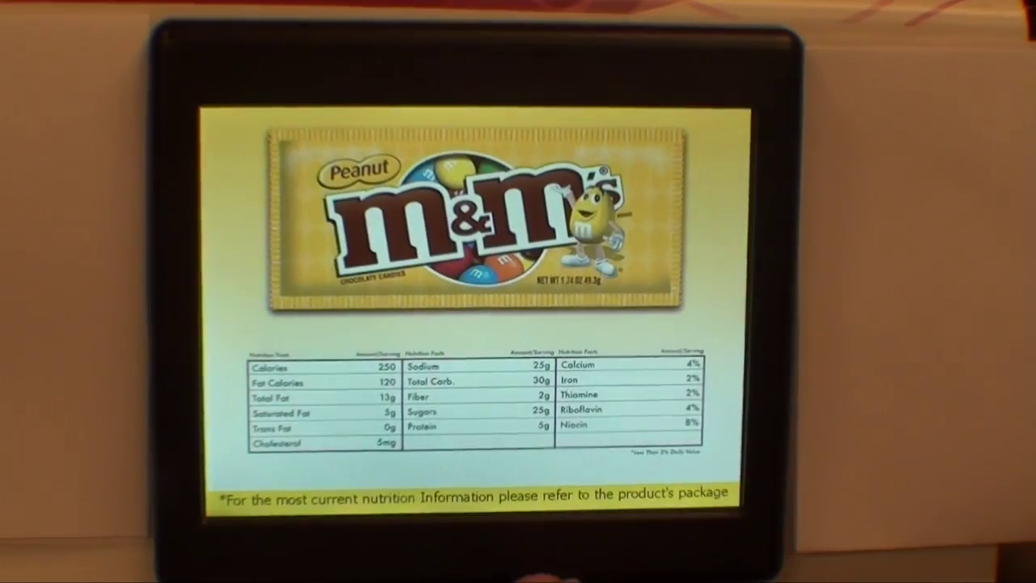
{"action": "left_click", "coordinate": [550, 513]}
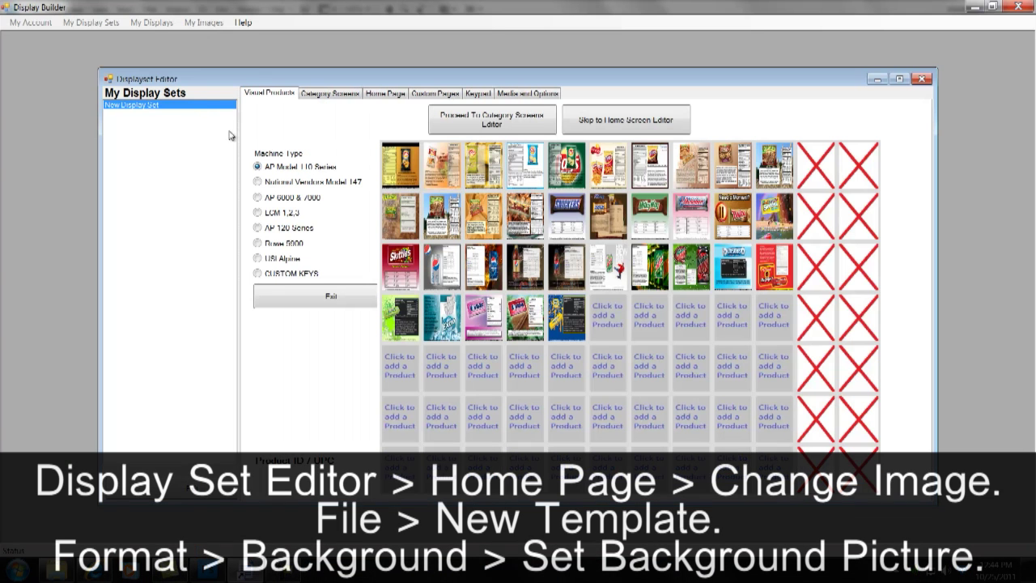
Step: Start a new landscape 640 x 480 template in the Custom Screen Editor
{"action": "left_click", "coordinate": [385, 94]}
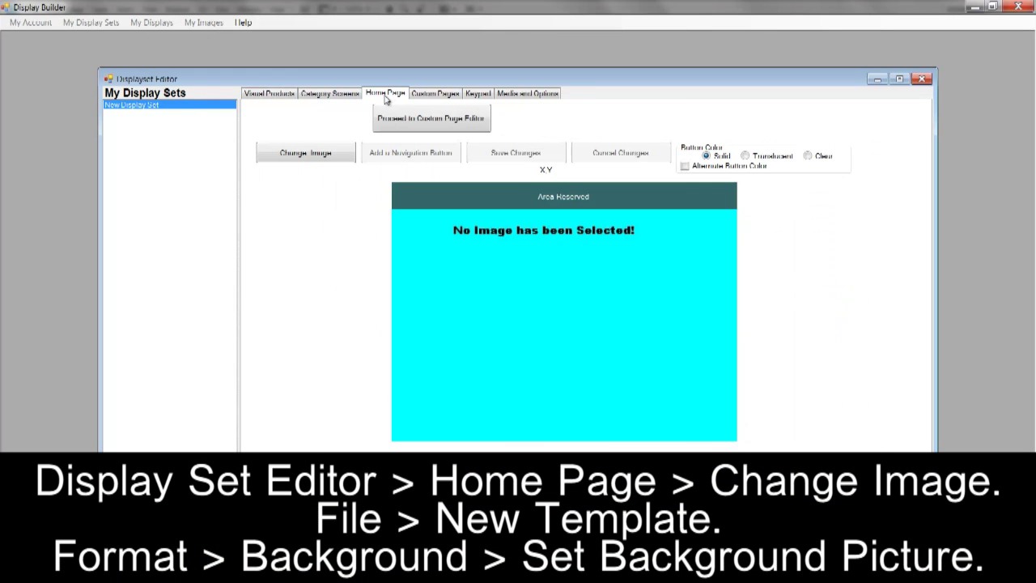
{"action": "left_click", "coordinate": [343, 154]}
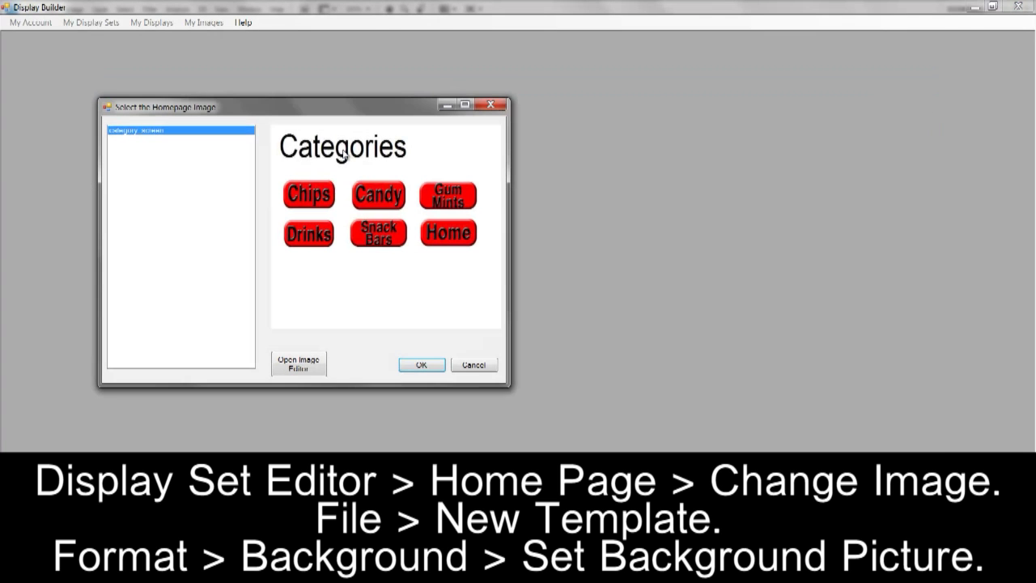
{"action": "left_click", "coordinate": [310, 369]}
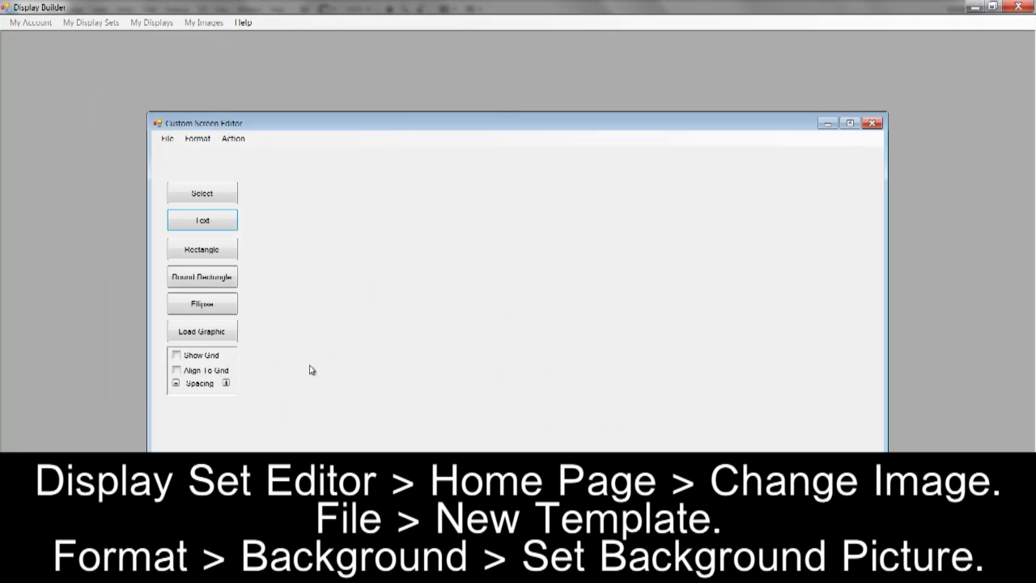
{"action": "left_click", "coordinate": [169, 140]}
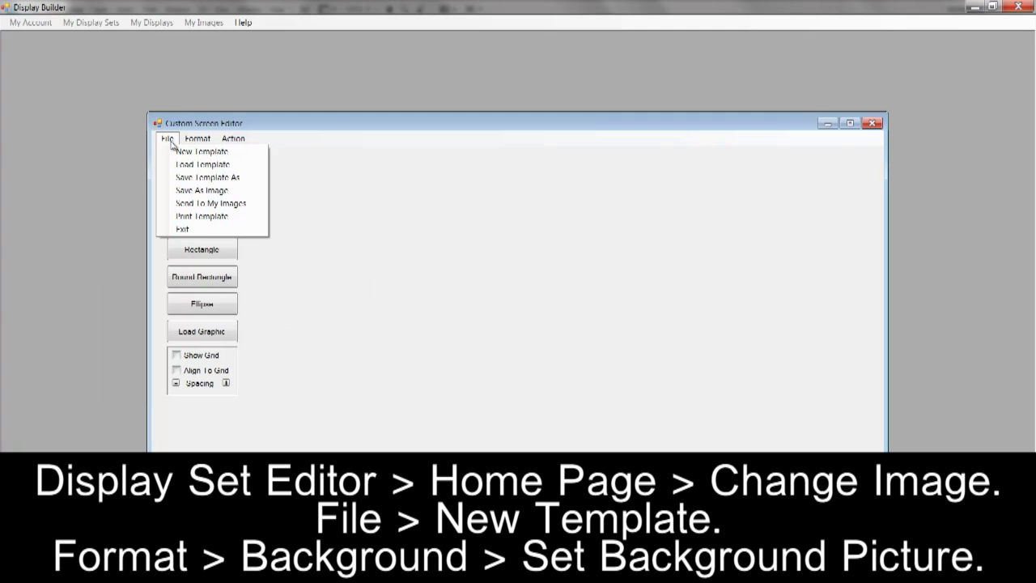
{"action": "left_click", "coordinate": [183, 152]}
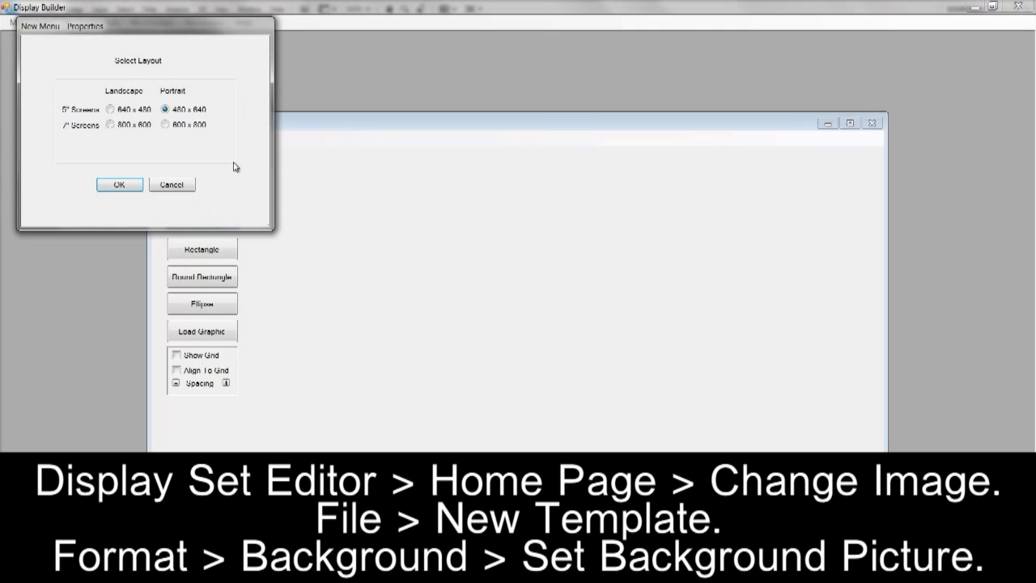
{"action": "left_click", "coordinate": [110, 109]}
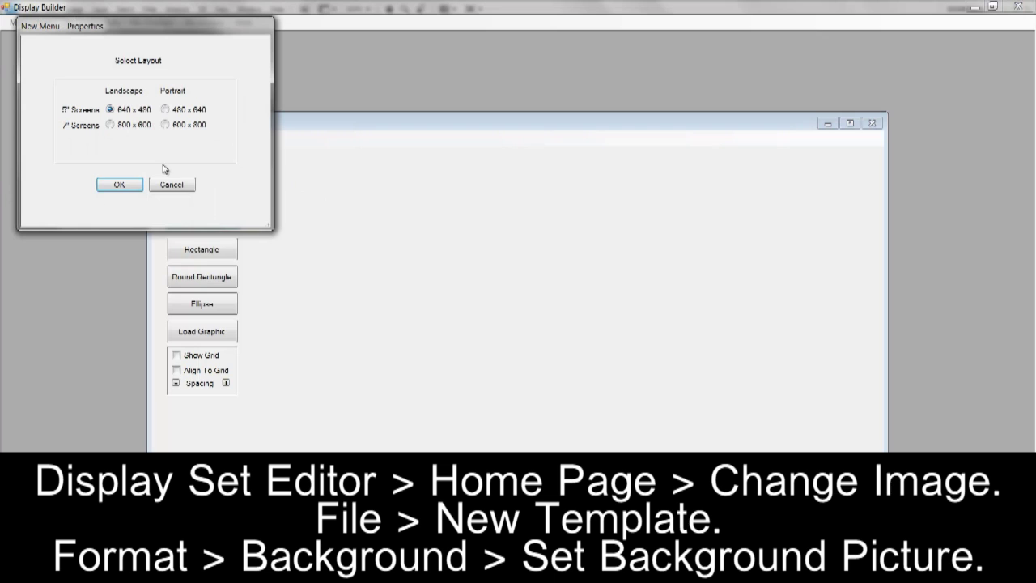
{"action": "left_click", "coordinate": [121, 185]}
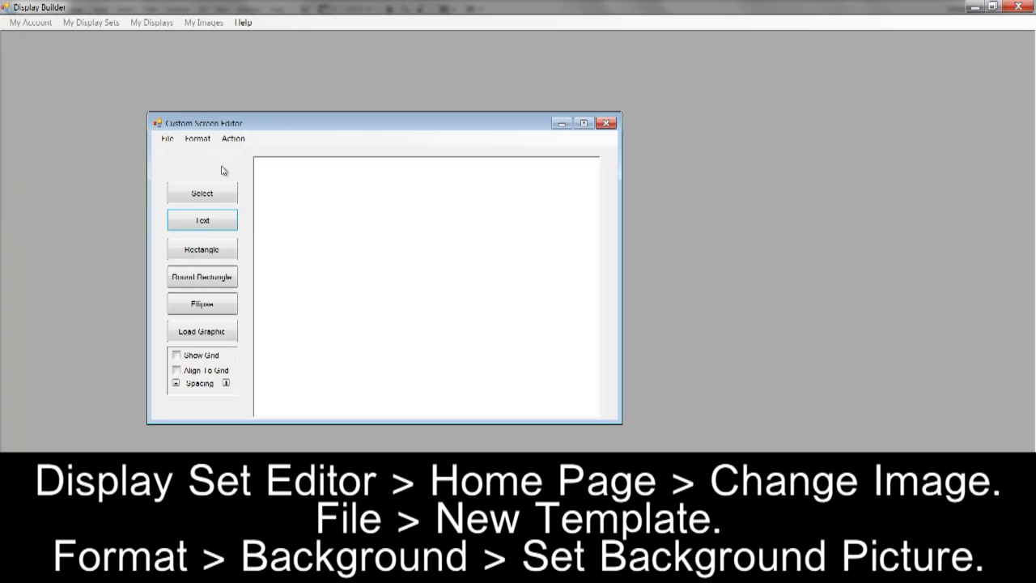
Step: Set the 'home' picture as the screen's background
{"action": "left_click", "coordinate": [204, 146]}
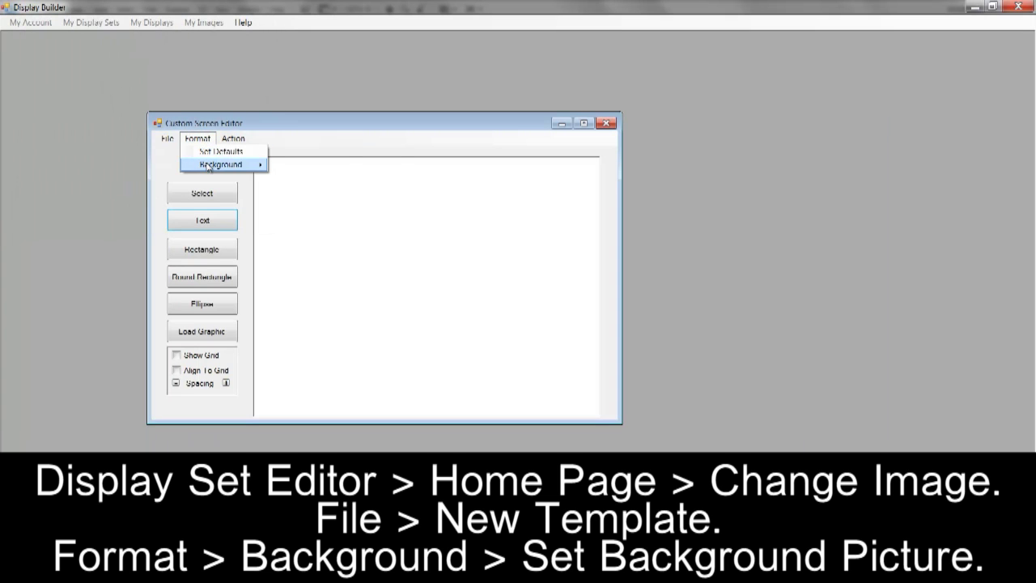
{"action": "mouse_move", "coordinate": [240, 166]}
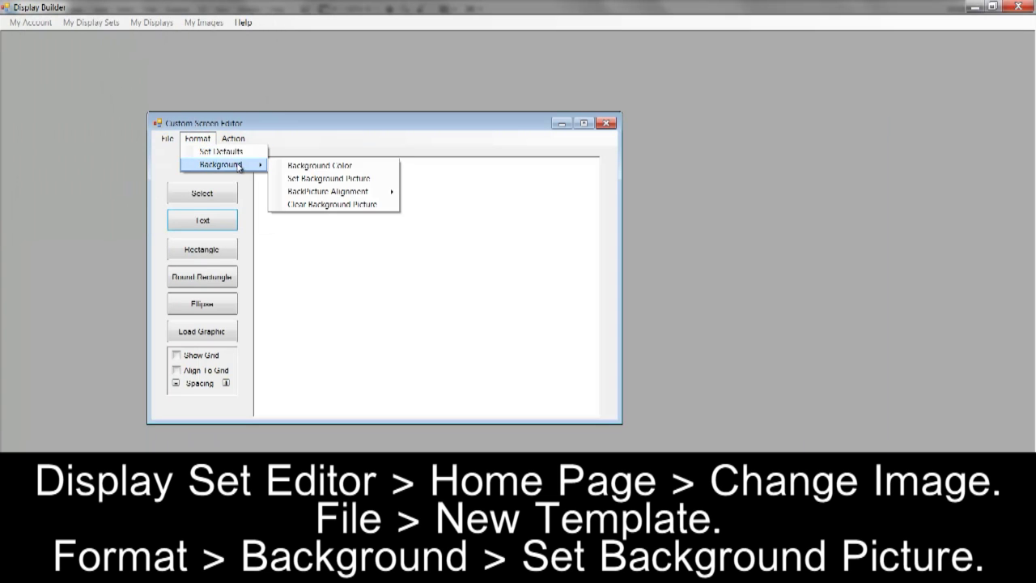
{"action": "left_click", "coordinate": [307, 179]}
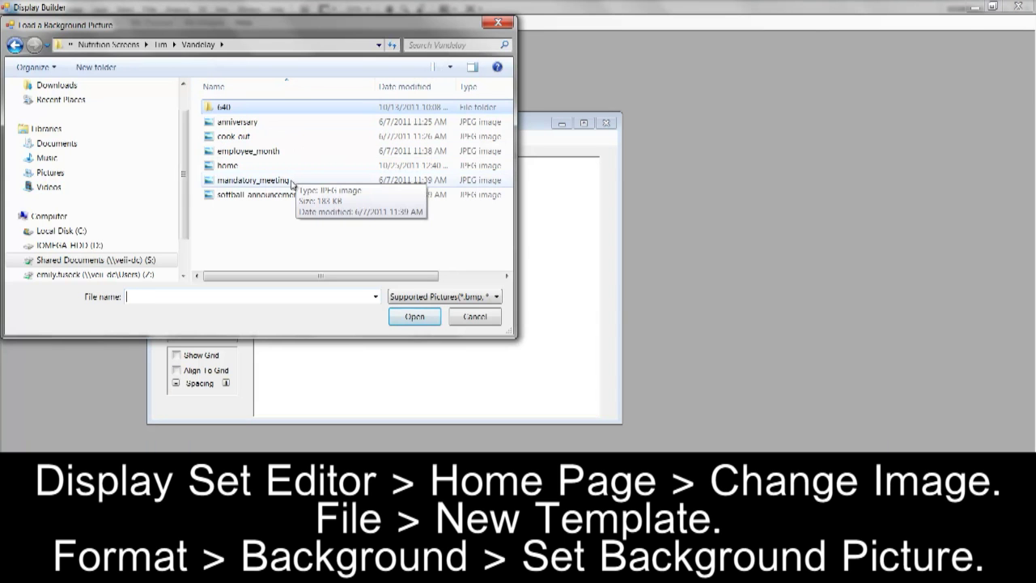
{"action": "double_click", "coordinate": [265, 169]}
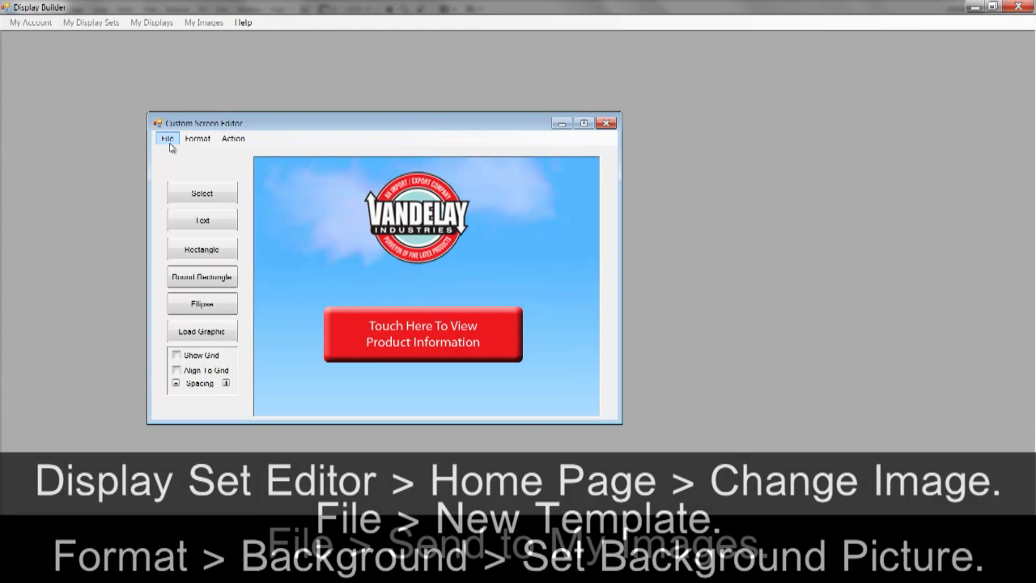
Step: Send the screen to My Images named home_screen and dismiss the success message
{"action": "left_click", "coordinate": [167, 138]}
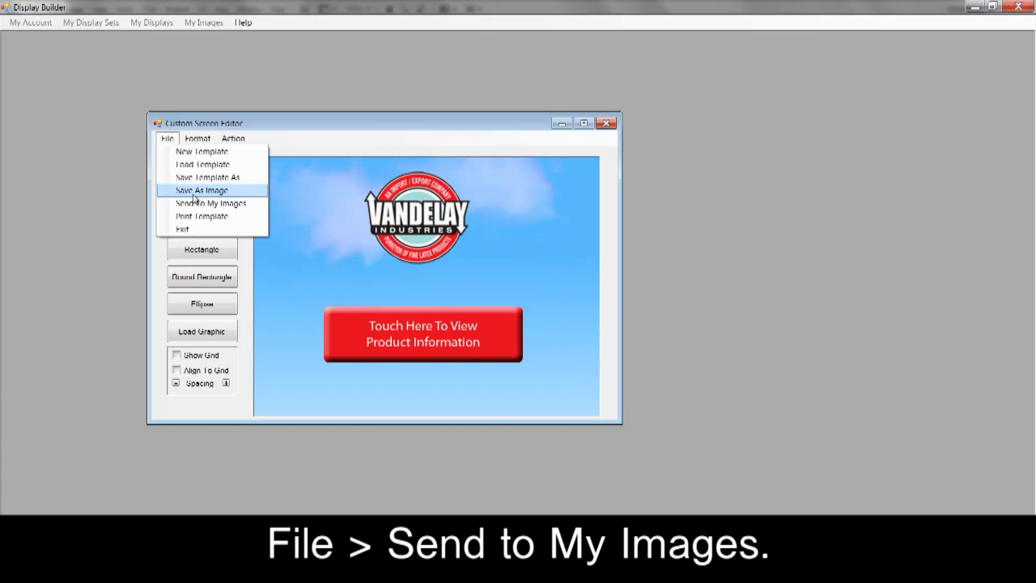
{"action": "left_click", "coordinate": [195, 204]}
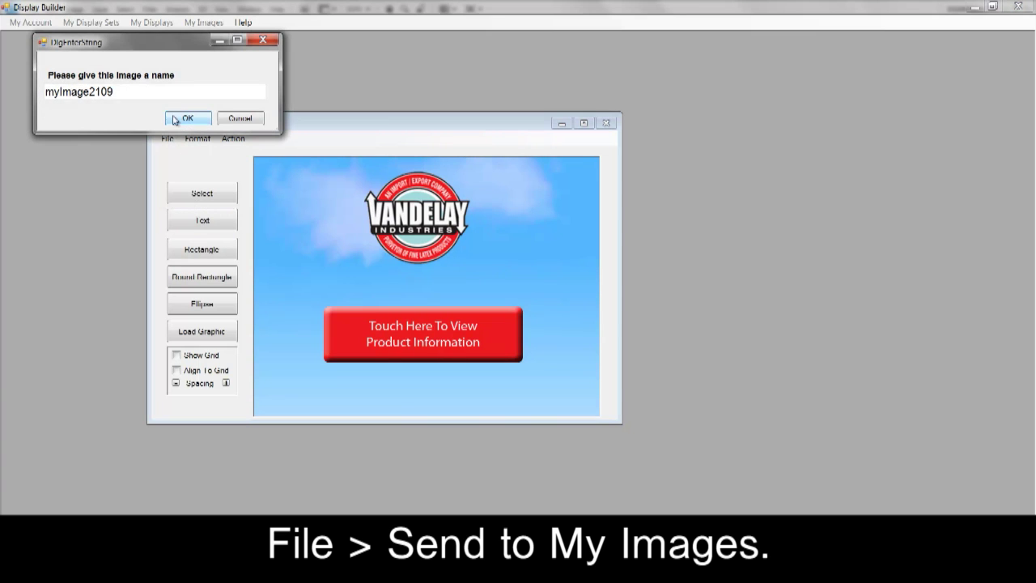
{"action": "left_click_drag", "start_coordinate": [157, 95], "coordinate": [43, 76]}
{"action": "type", "text": "home_screen"}
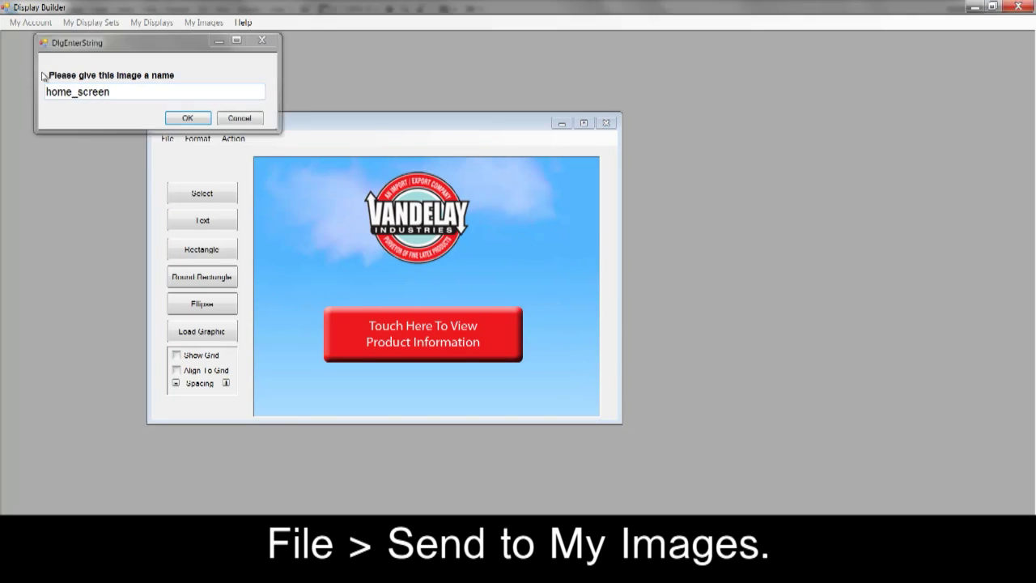
{"action": "key", "text": "Return"}
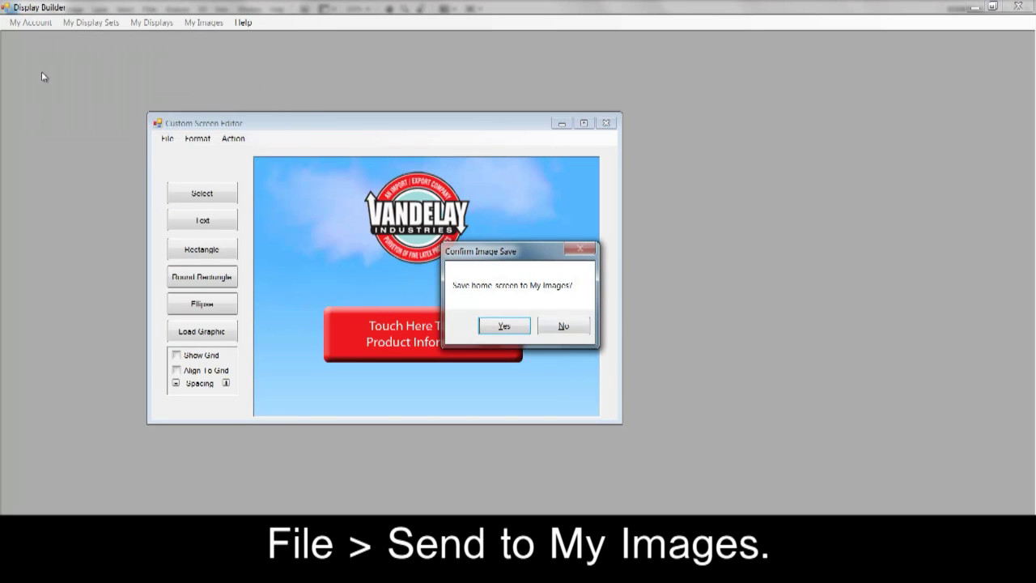
{"action": "key", "text": "Return"}
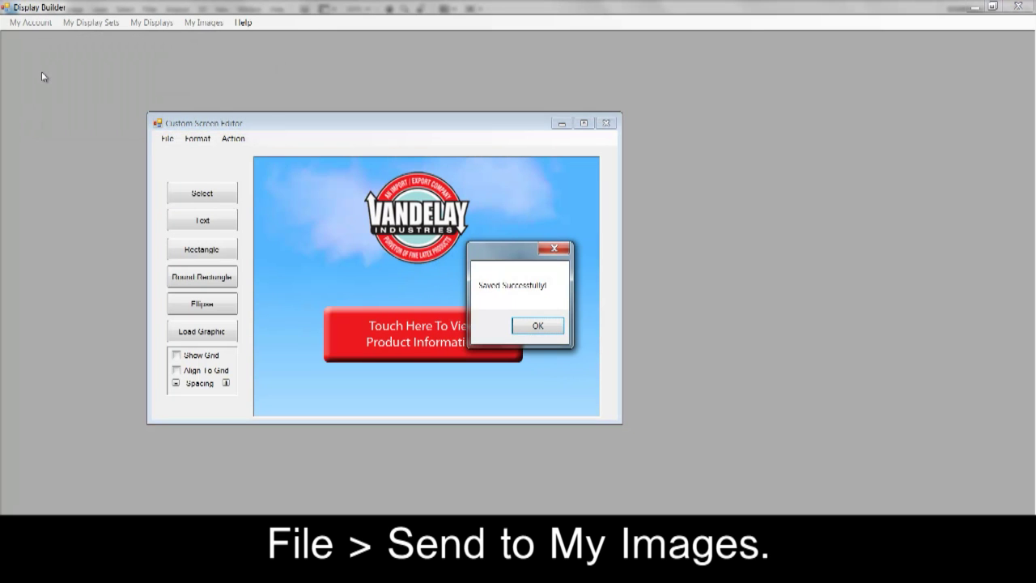
{"action": "left_click", "coordinate": [538, 326]}
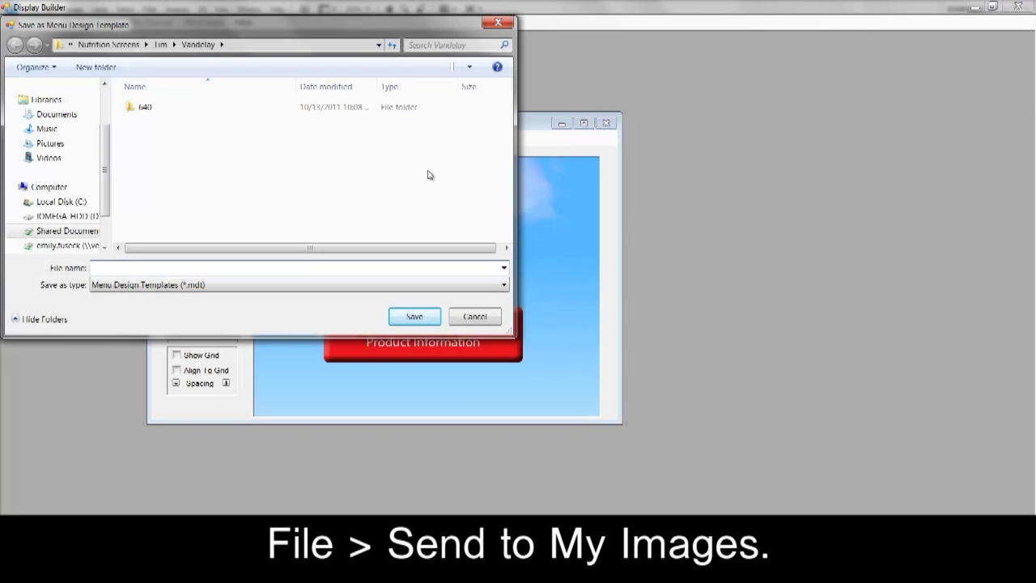
{"action": "type", "text": "home_sc"}
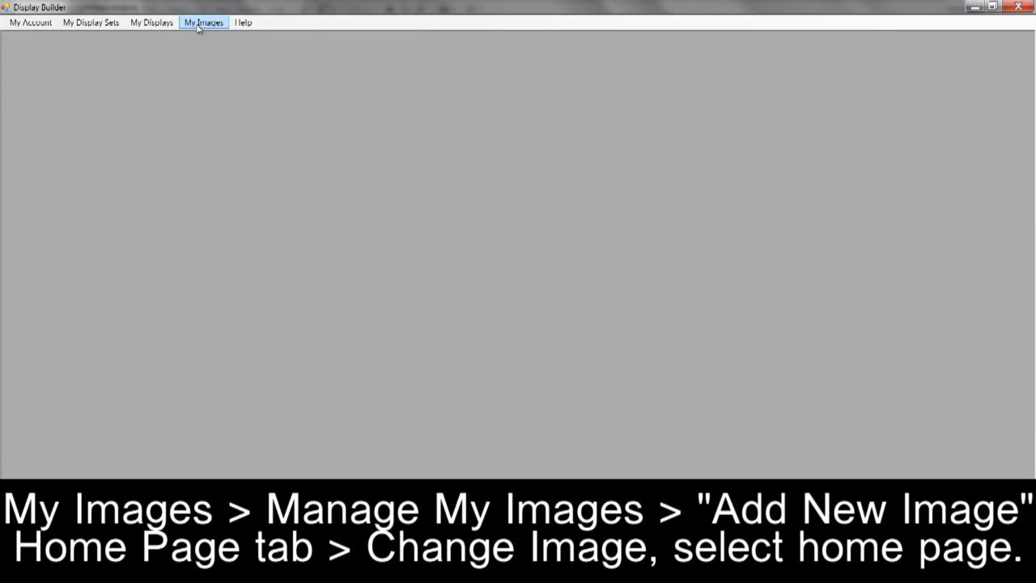
Step: Add the home picture file to the image library through Manage My Images
{"action": "left_click", "coordinate": [201, 22]}
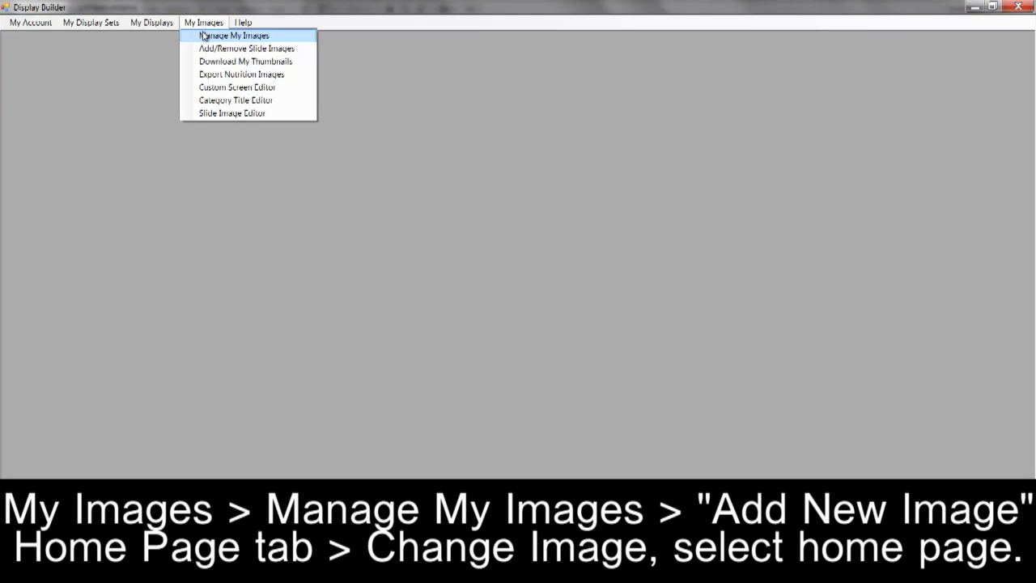
{"action": "left_click", "coordinate": [207, 36]}
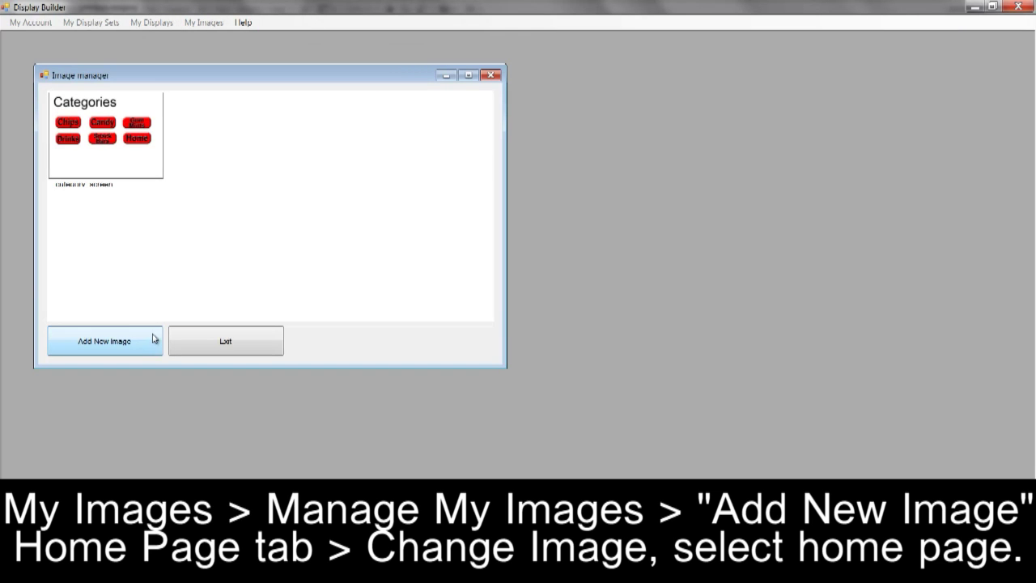
{"action": "left_click", "coordinate": [139, 343]}
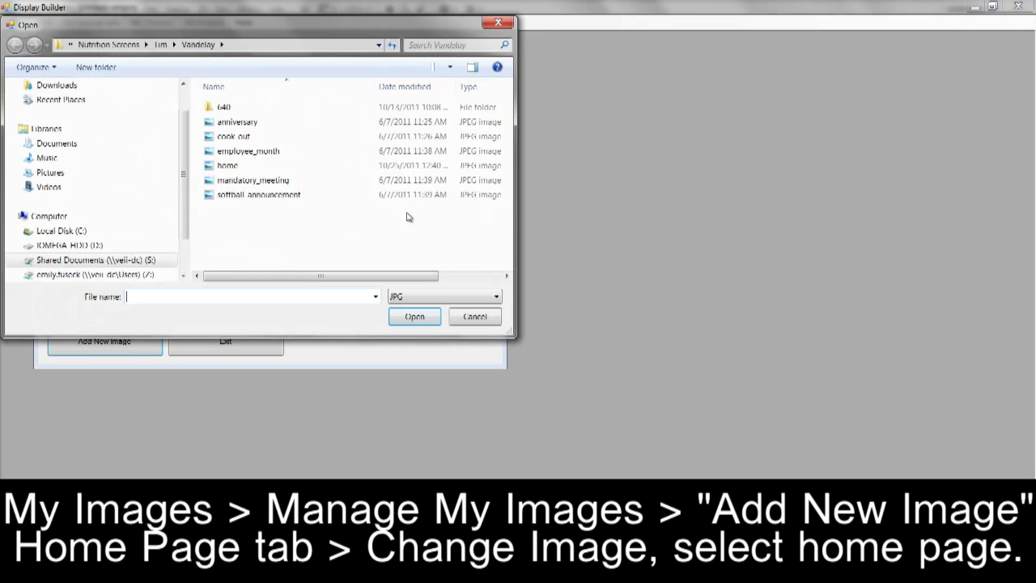
{"action": "left_click", "coordinate": [235, 166]}
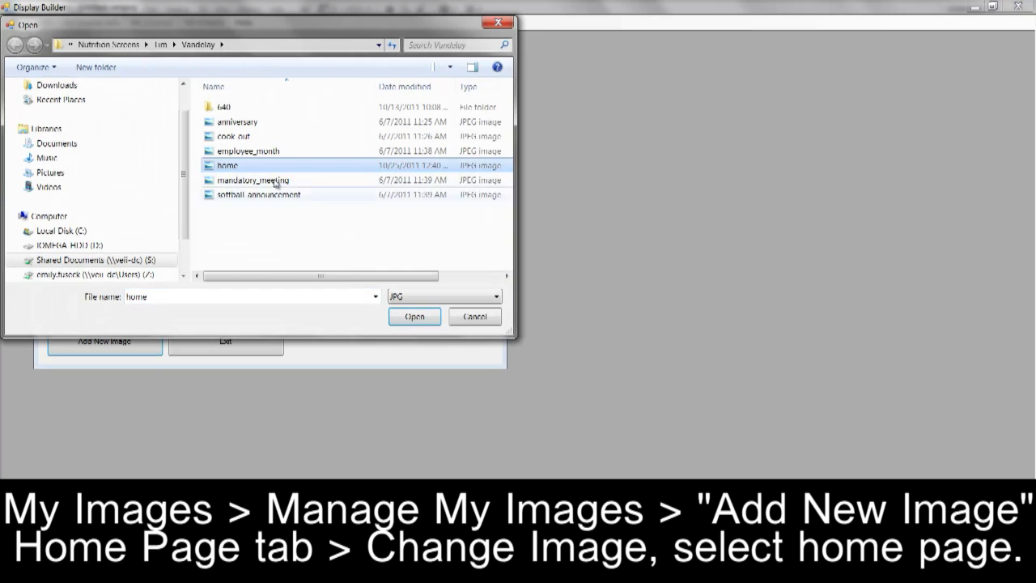
{"action": "left_click", "coordinate": [408, 316]}
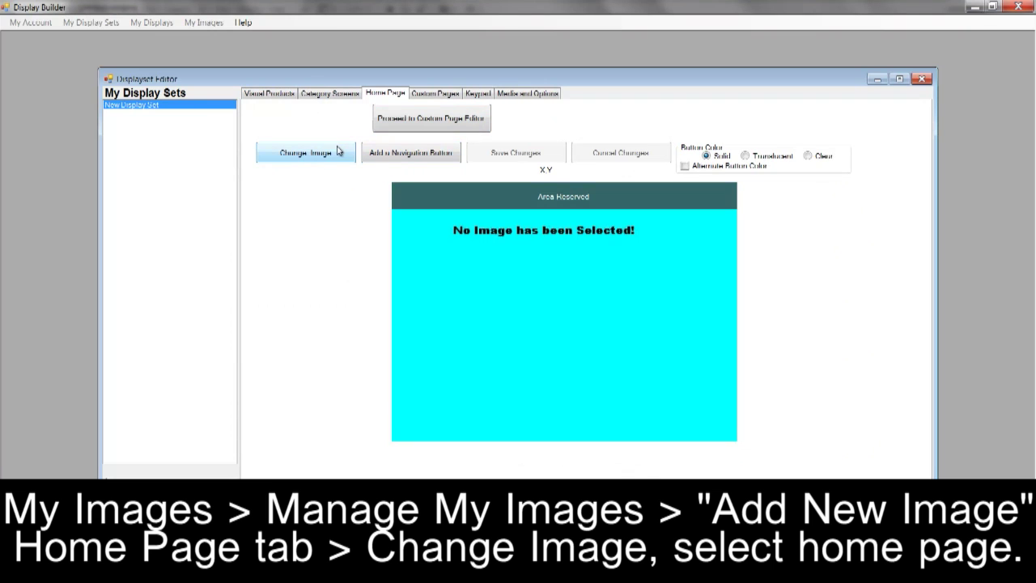
Step: Replace the home page image with home.jpg from the image list
{"action": "left_click", "coordinate": [338, 154]}
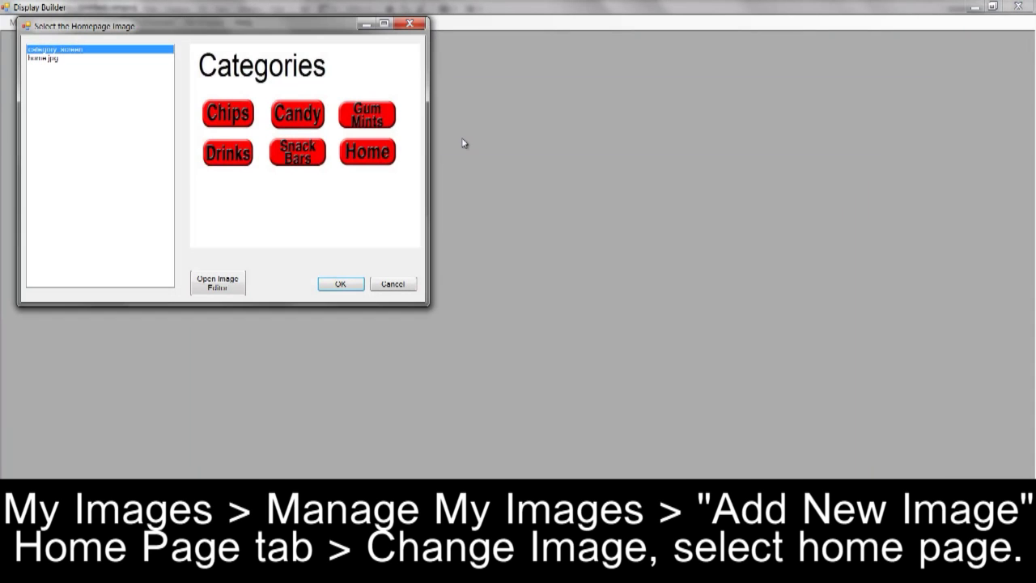
{"action": "left_click", "coordinate": [91, 60]}
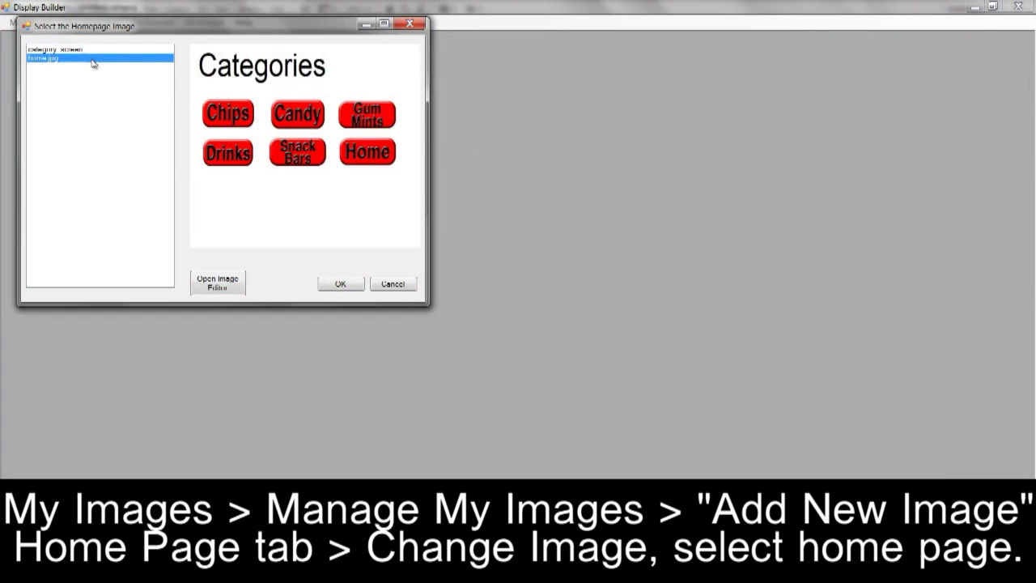
{"action": "left_click", "coordinate": [340, 284]}
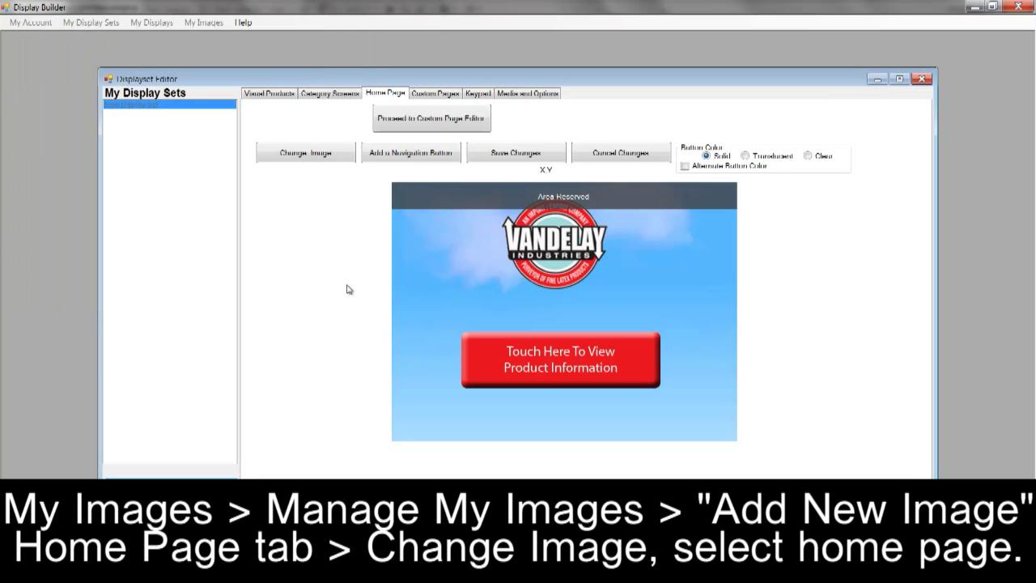